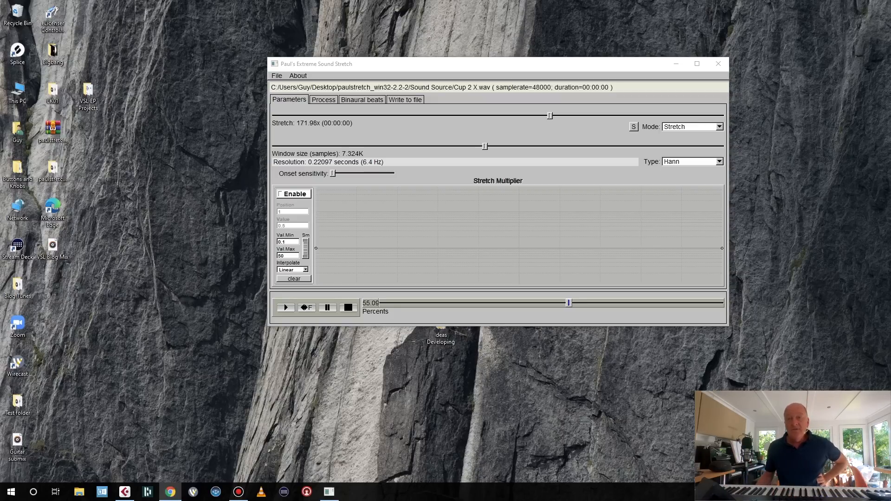
Close the browser window showing the Paul's Extreme Sound Stretch web page.
{"action": "left_click_drag", "start_coordinate": [890, 32], "coordinate": [405, 8]}
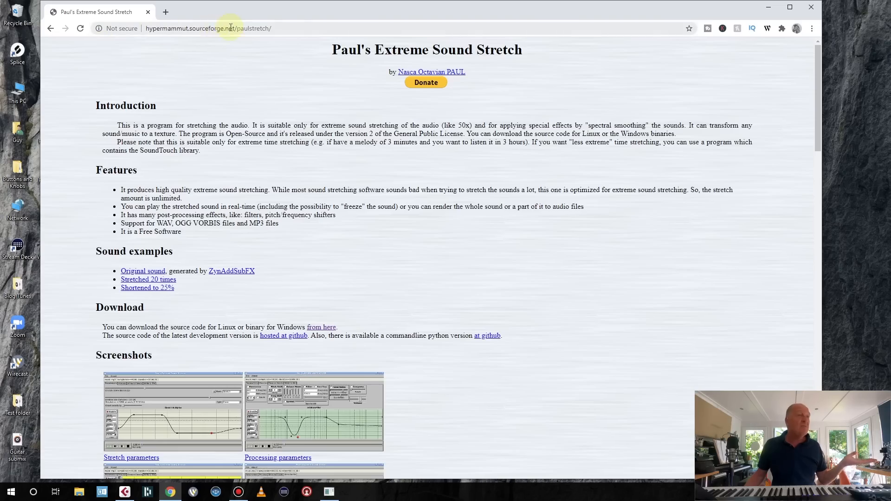
{"action": "left_click", "coordinate": [810, 8]}
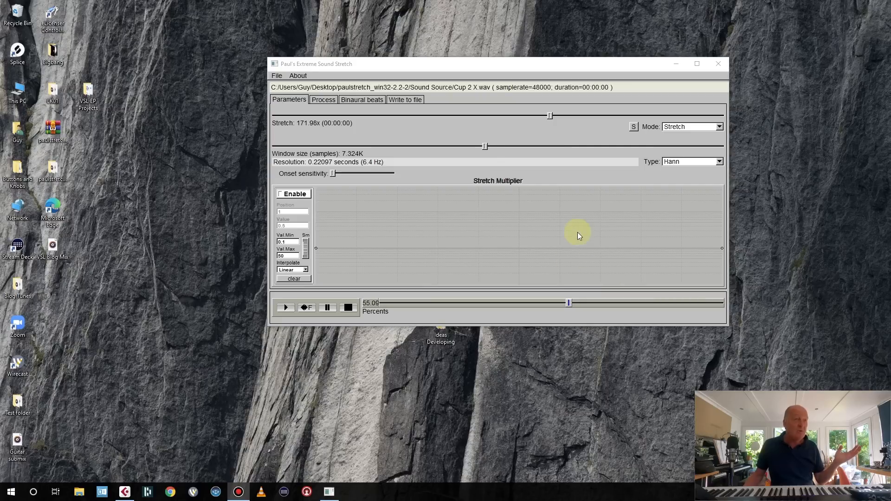
Look through the Process and Binaural beats tabs, returning to the Parameters tab.
{"action": "left_click", "coordinate": [324, 99]}
{"action": "left_click", "coordinate": [349, 99]}
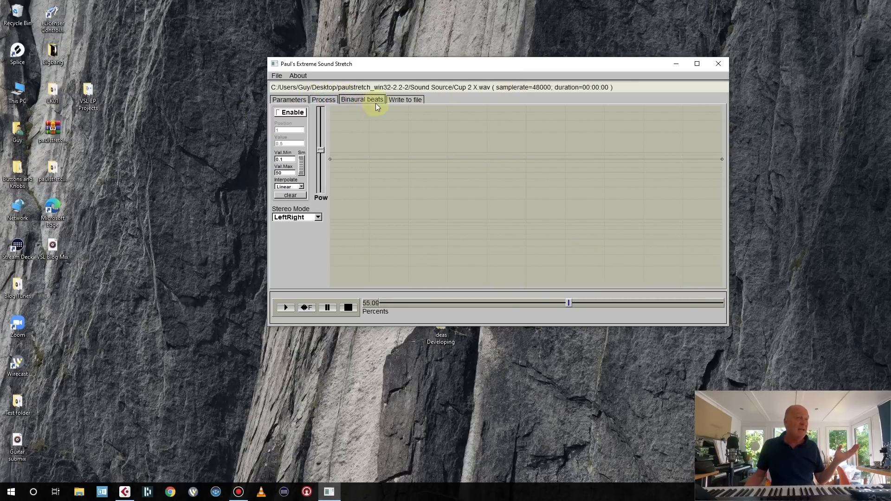
{"action": "left_click", "coordinate": [288, 100]}
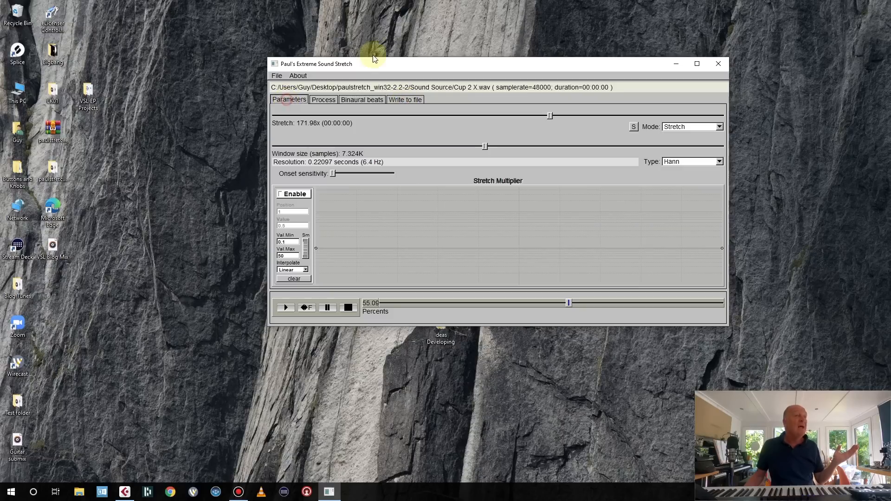
Open the paulstretch folder from the desktop to view its contents, then close the folder window.
{"action": "left_click_drag", "start_coordinate": [370, 58], "coordinate": [364, 56]}
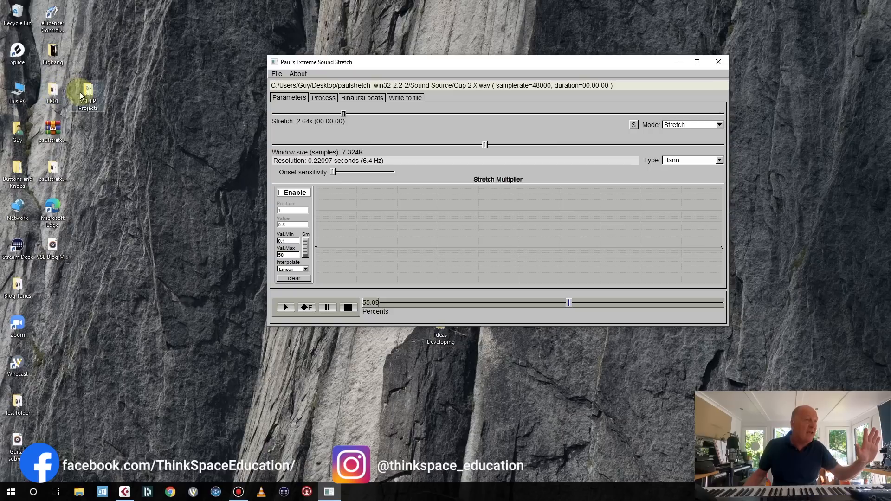
{"action": "double_click", "coordinate": [49, 168]}
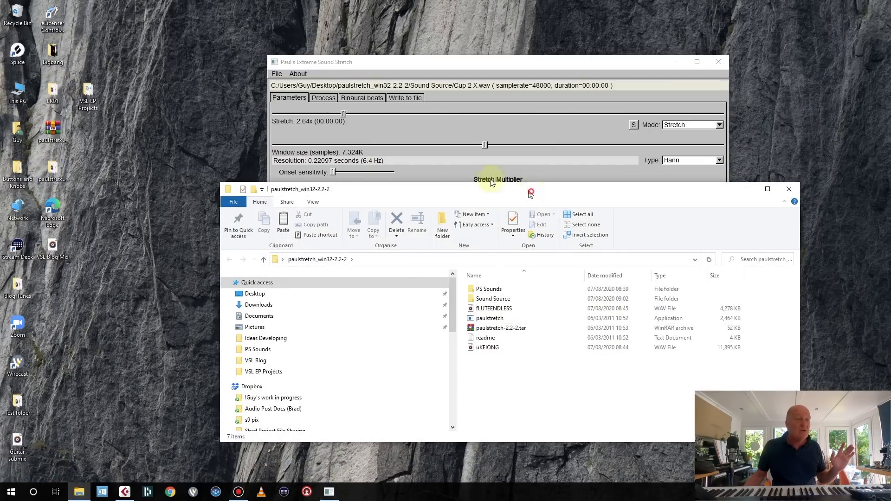
{"action": "left_click_drag", "start_coordinate": [531, 194], "coordinate": [428, 168]}
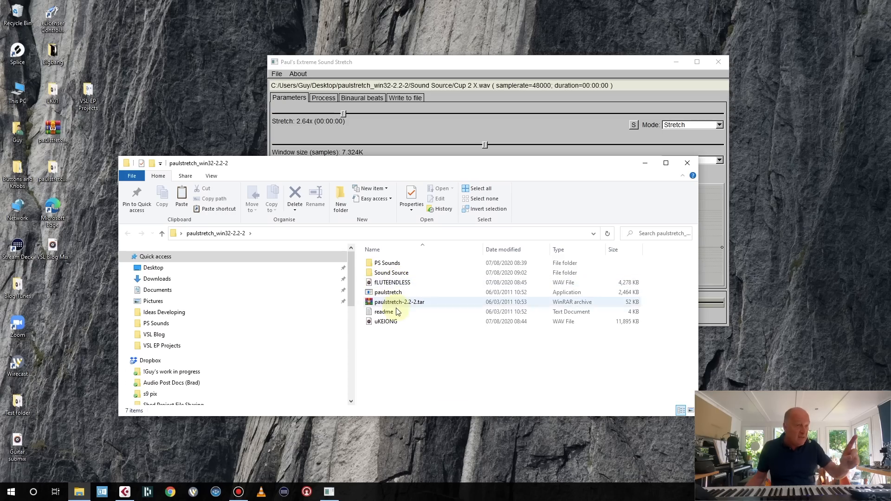
{"action": "left_click", "coordinate": [688, 163]}
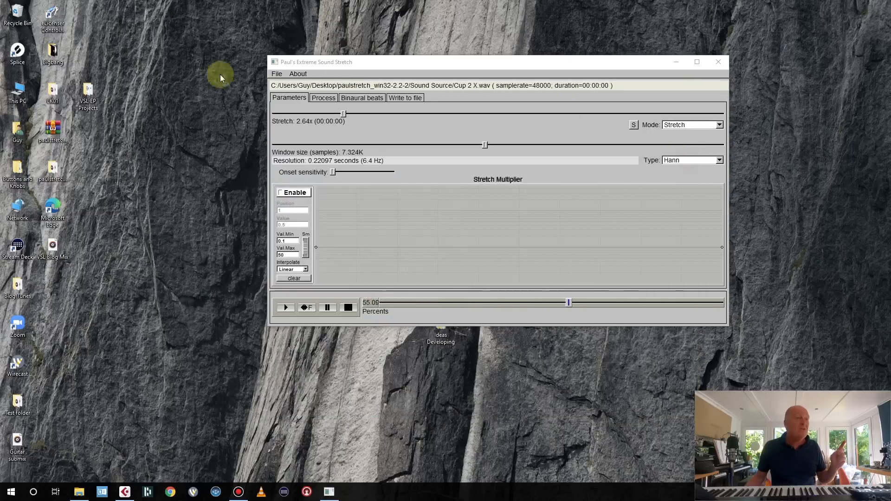
Open the audio file dialog and browse up and back into the Sound Source folder.
{"action": "left_click", "coordinate": [277, 75]}
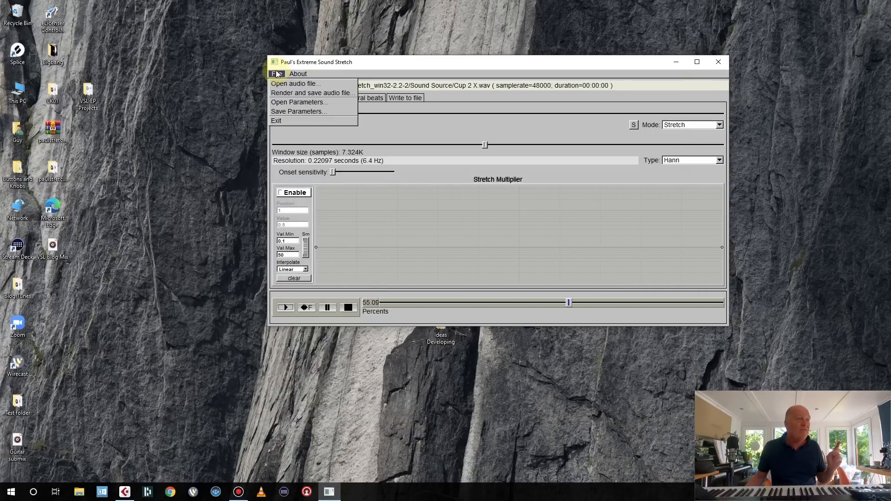
{"action": "left_click", "coordinate": [295, 84]}
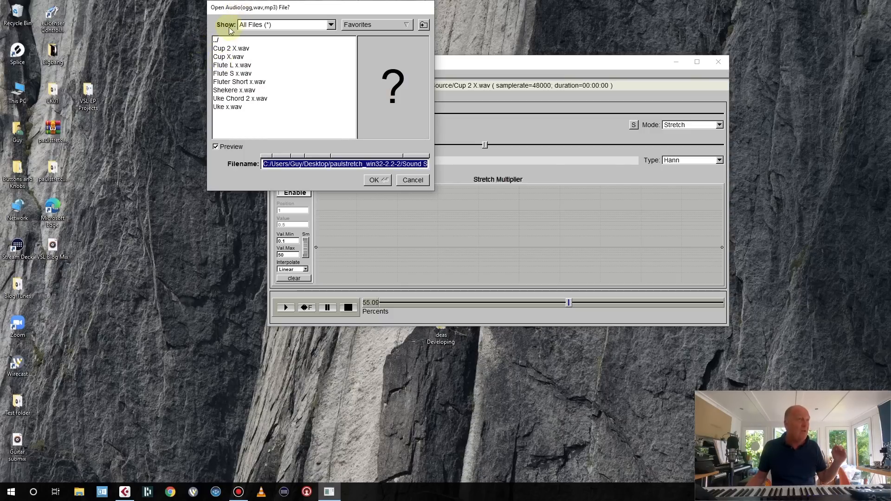
{"action": "double_click", "coordinate": [216, 41]}
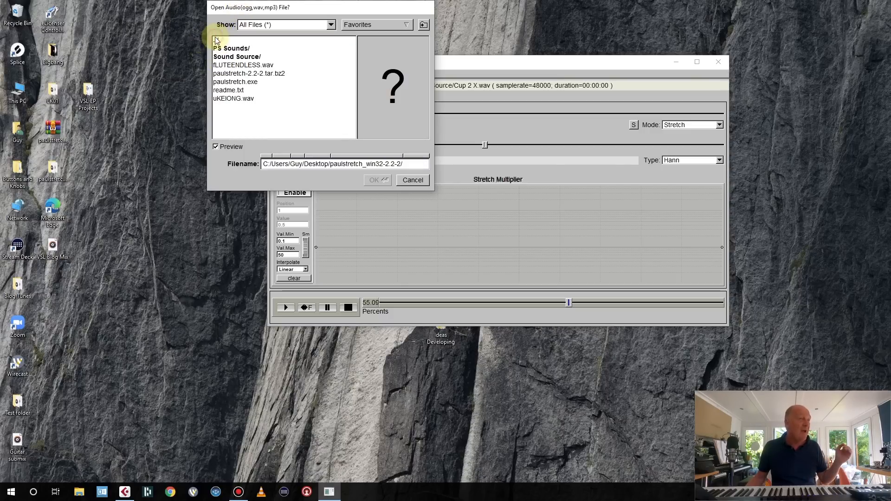
{"action": "double_click", "coordinate": [250, 57]}
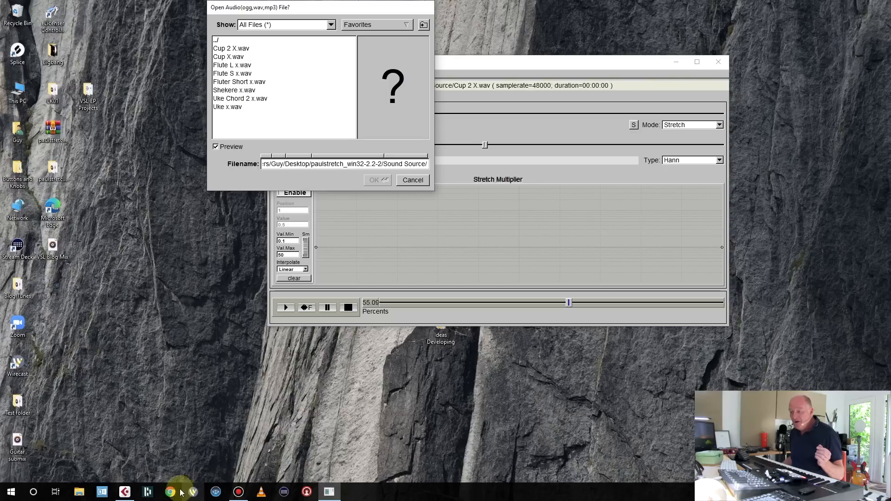
Switch to Cubase Pro and bring its paul stretch project window to the front.
{"action": "left_click", "coordinate": [125, 493]}
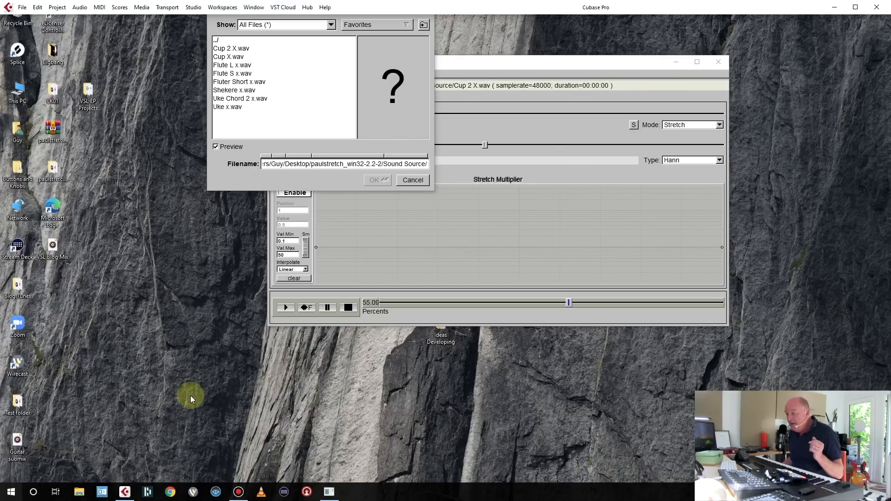
{"action": "left_click", "coordinate": [331, 494]}
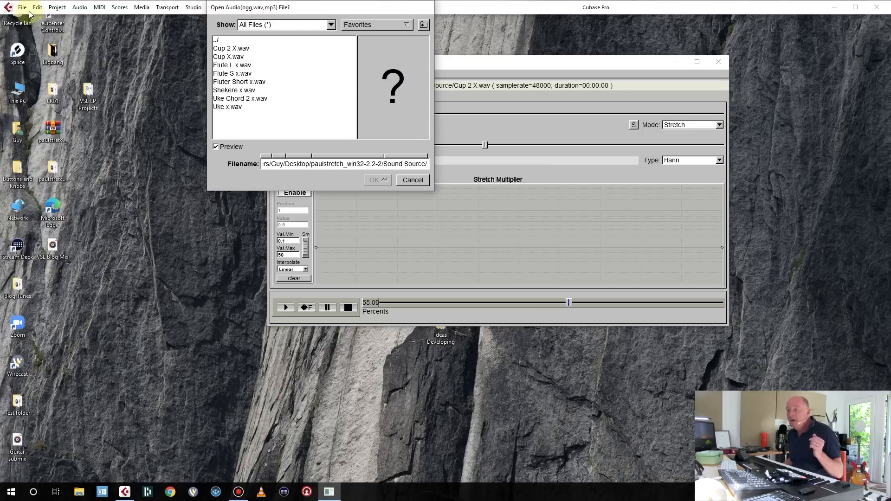
{"action": "left_click_drag", "start_coordinate": [262, 7], "coordinate": [220, 93]}
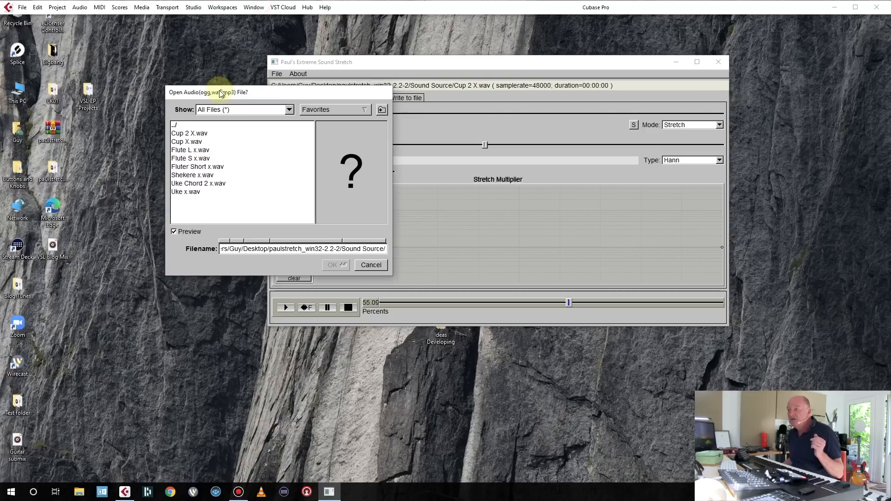
{"action": "left_click", "coordinate": [256, 8]}
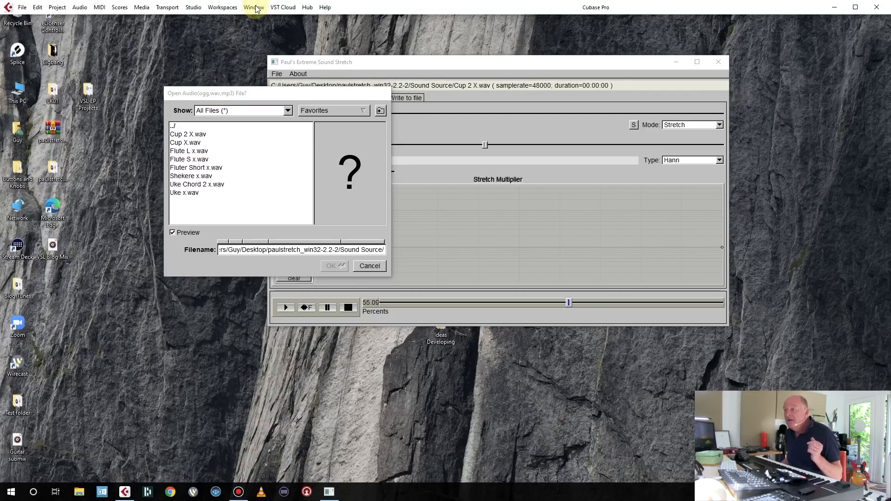
{"action": "left_click", "coordinate": [256, 8]}
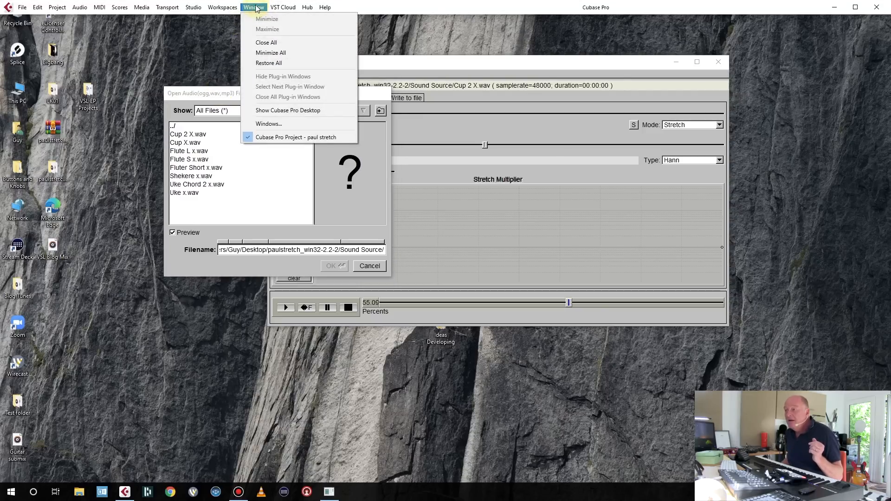
{"action": "left_click", "coordinate": [285, 123]}
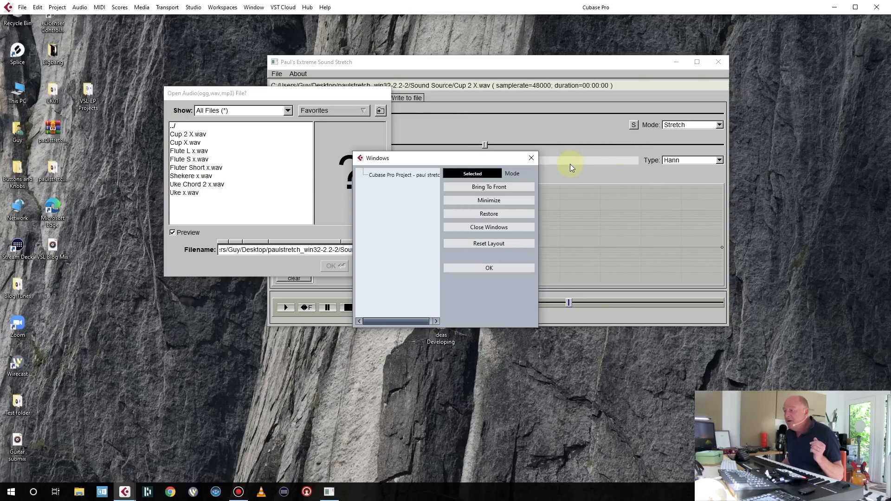
{"action": "left_click", "coordinate": [533, 160]}
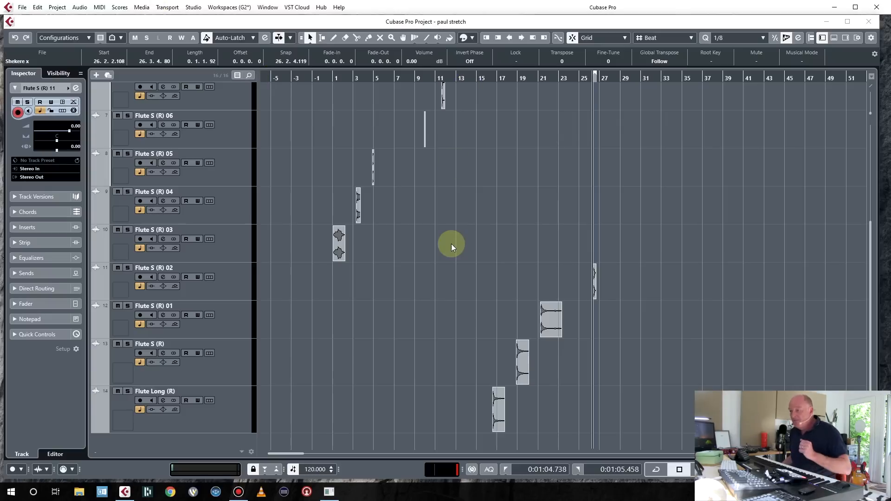
Play the Flute tracks in the Cubase project from several ruler positions, then stop playback.
{"action": "left_click", "coordinate": [331, 75]}
{"action": "key", "text": "space"}
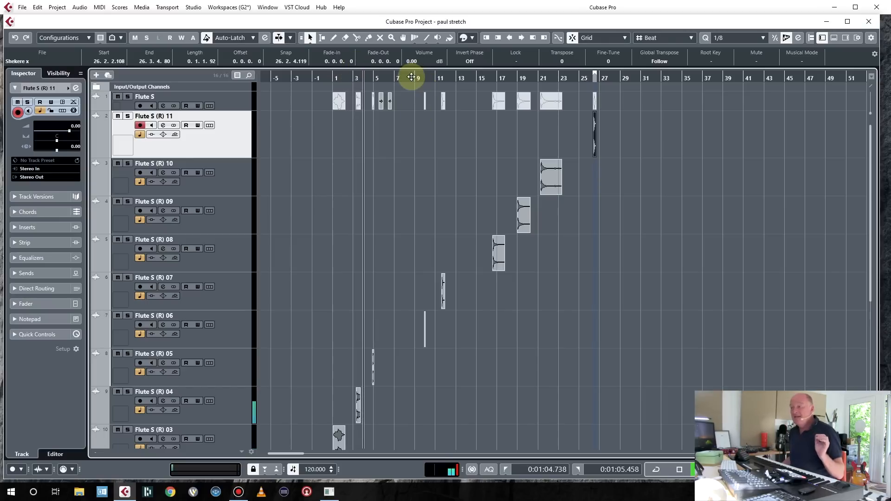
{"action": "left_click", "coordinate": [417, 78]}
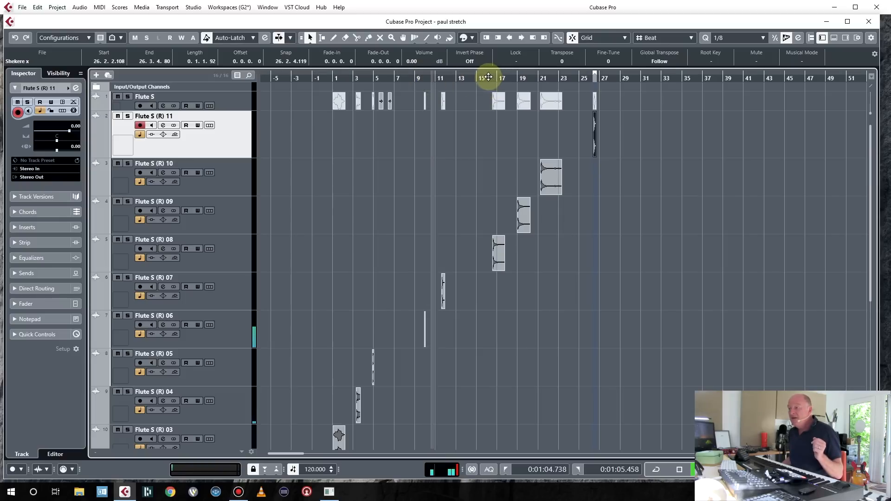
{"action": "left_click", "coordinate": [487, 77]}
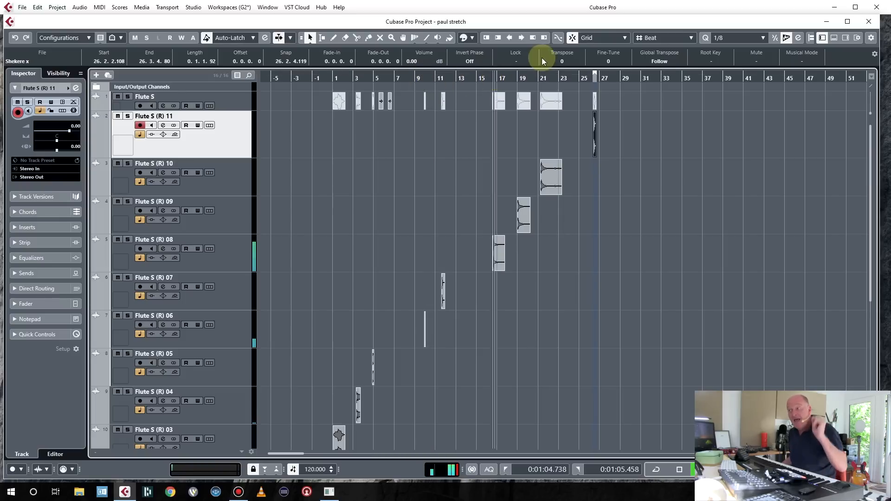
{"action": "left_click", "coordinate": [587, 77]}
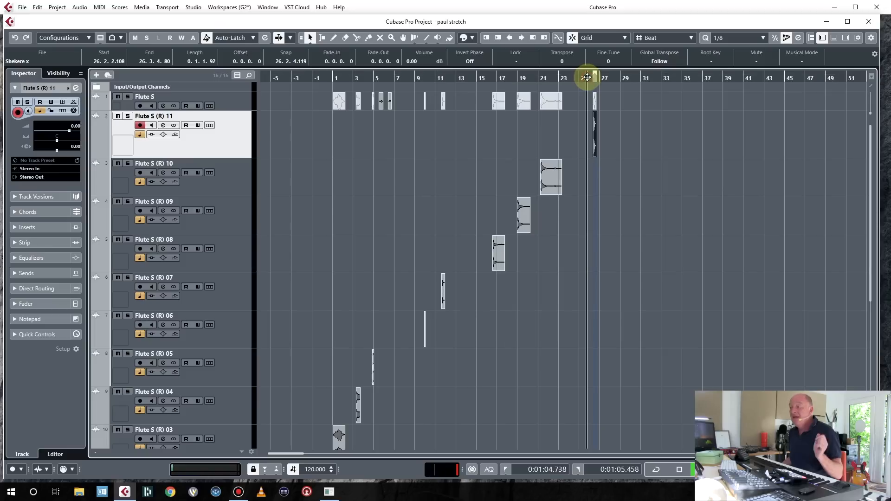
{"action": "key", "text": "space"}
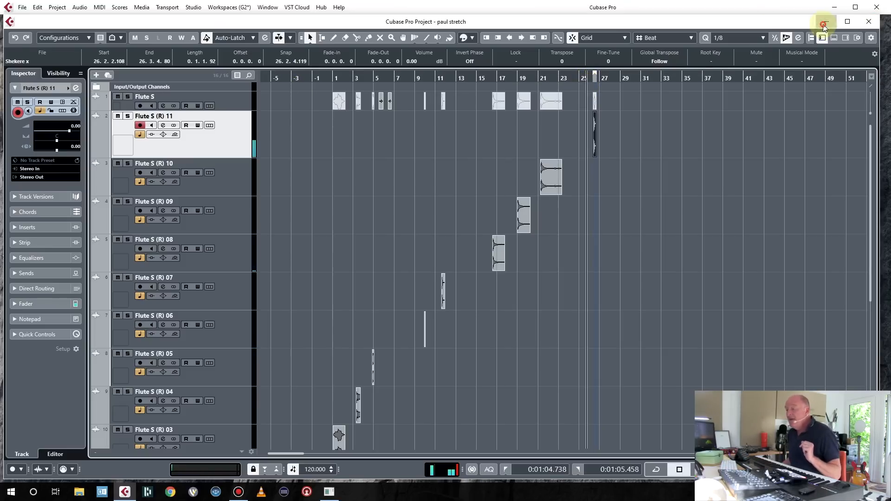
Minimize Cubase and open Flute L x.wav from the Sound Source folder.
{"action": "left_click", "coordinate": [826, 21]}
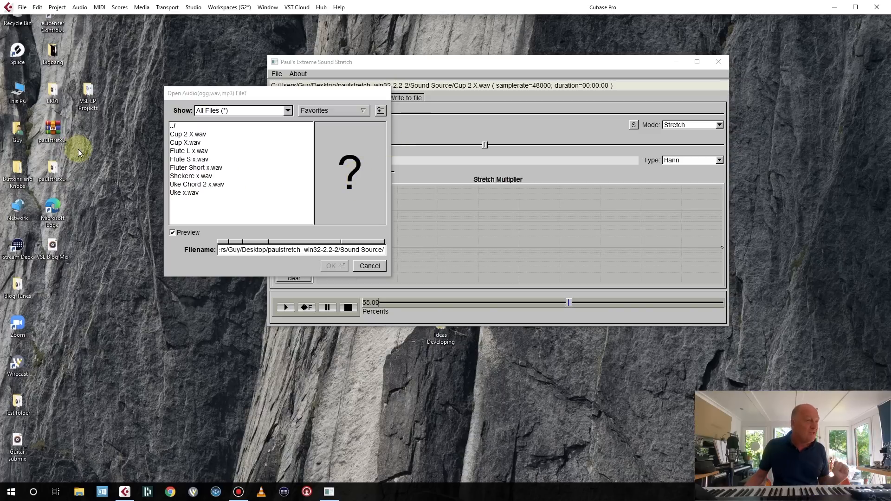
{"action": "left_click", "coordinate": [183, 152]}
{"action": "left_click", "coordinate": [332, 266]}
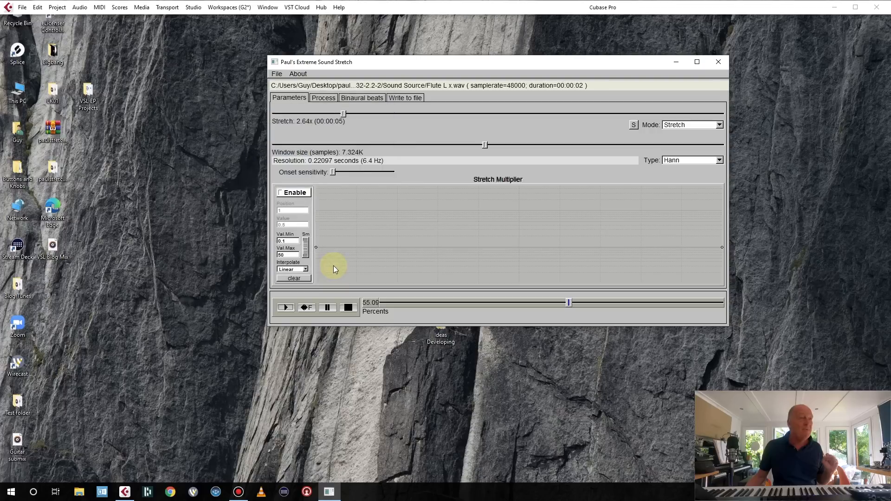
Move the stretch window and look through the Process, Binaural beats and Write to file tabs before returning to Parameters.
{"action": "left_click_drag", "start_coordinate": [400, 63], "coordinate": [310, 59]}
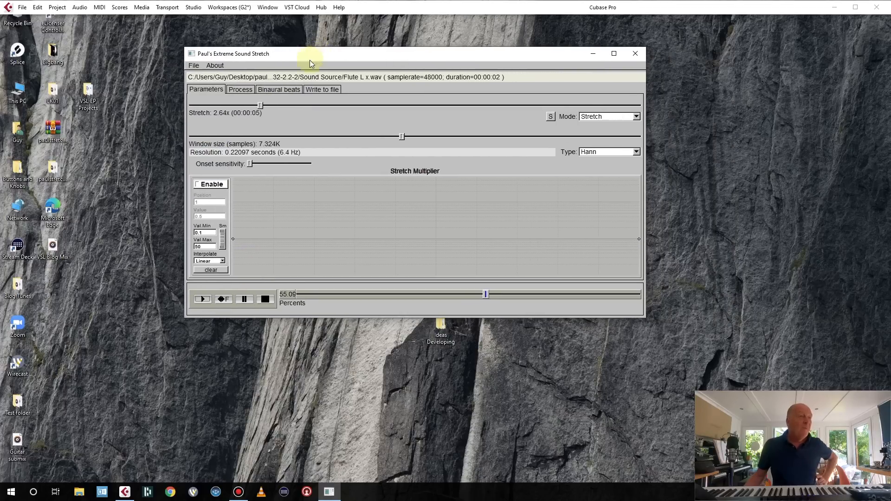
{"action": "left_click", "coordinate": [241, 89]}
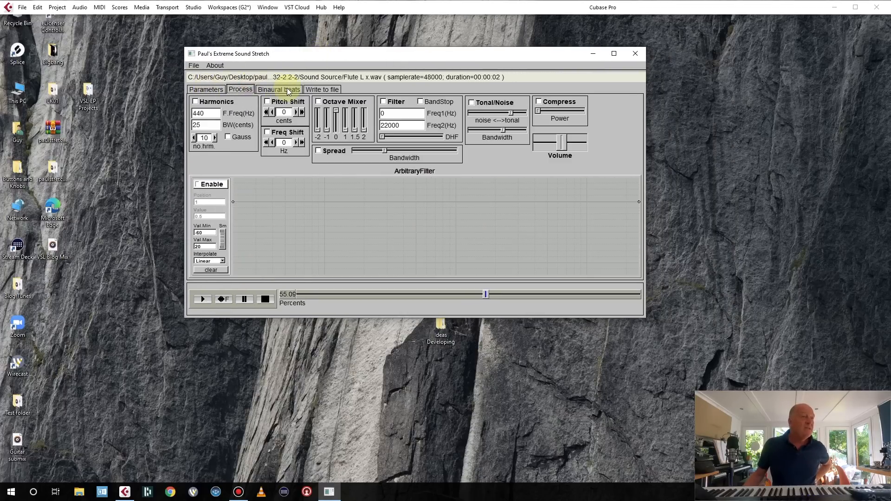
{"action": "left_click", "coordinate": [279, 89]}
{"action": "left_click", "coordinate": [315, 89]}
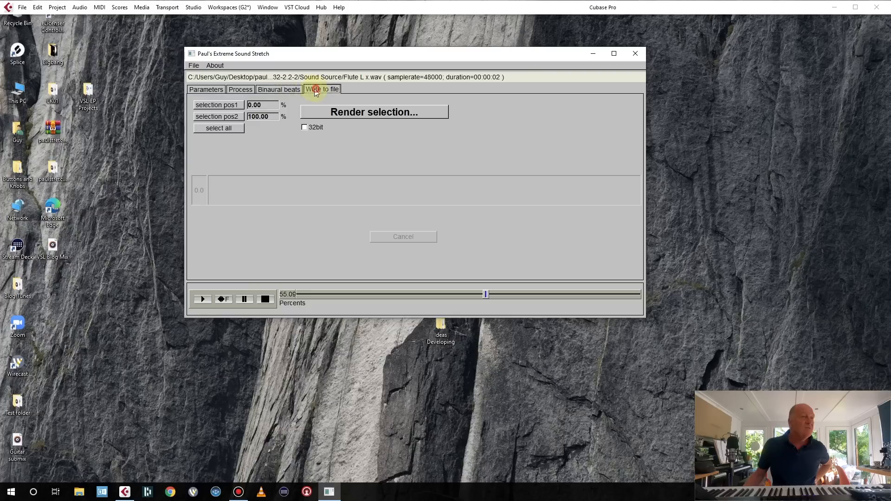
{"action": "left_click", "coordinate": [216, 91]}
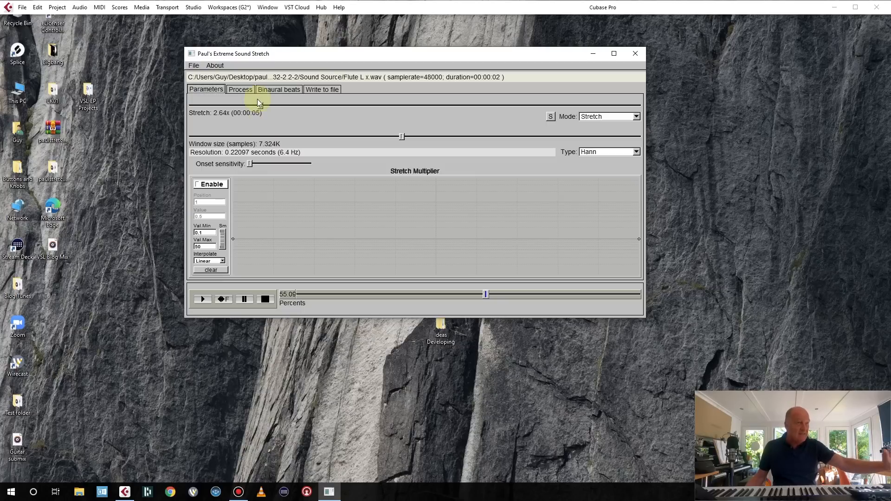
Set the Stretch amount to 22.06x.
{"action": "left_click_drag", "start_coordinate": [260, 104], "coordinate": [236, 107]}
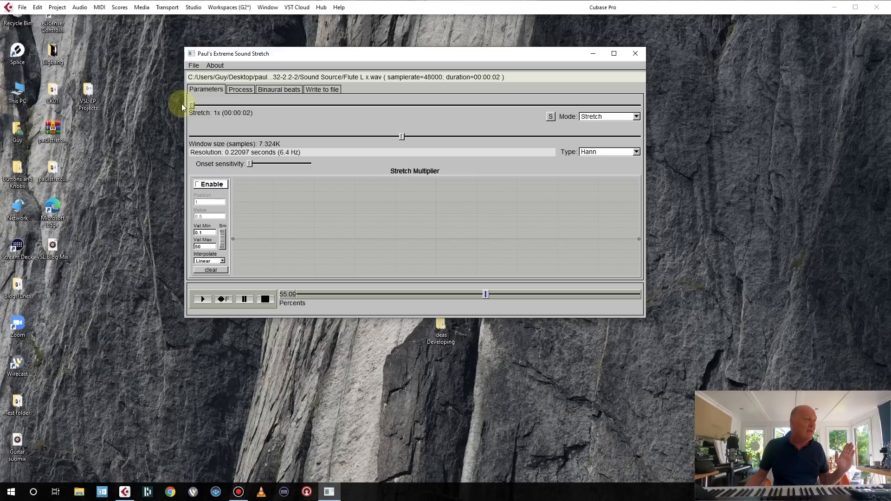
{"action": "left_click_drag", "start_coordinate": [185, 105], "coordinate": [286, 105]}
{"action": "left_click_drag", "start_coordinate": [477, 102], "coordinate": [609, 104]}
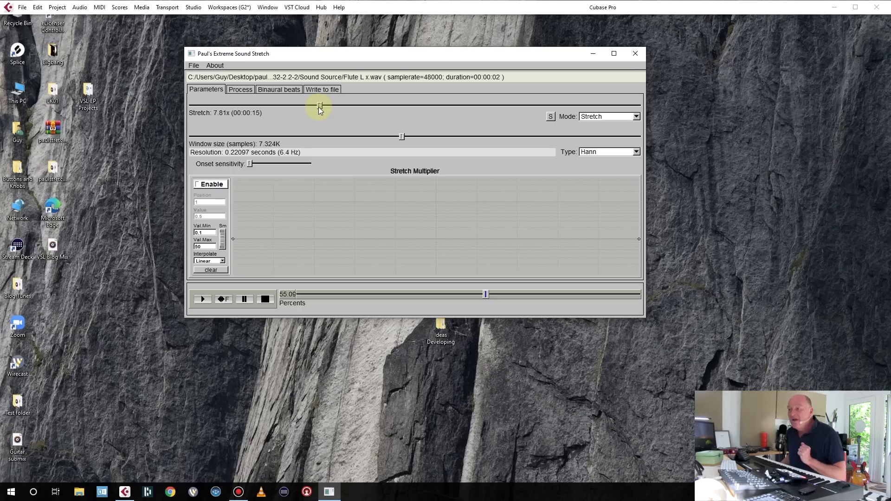
{"action": "left_click_drag", "start_coordinate": [319, 107], "coordinate": [371, 103]}
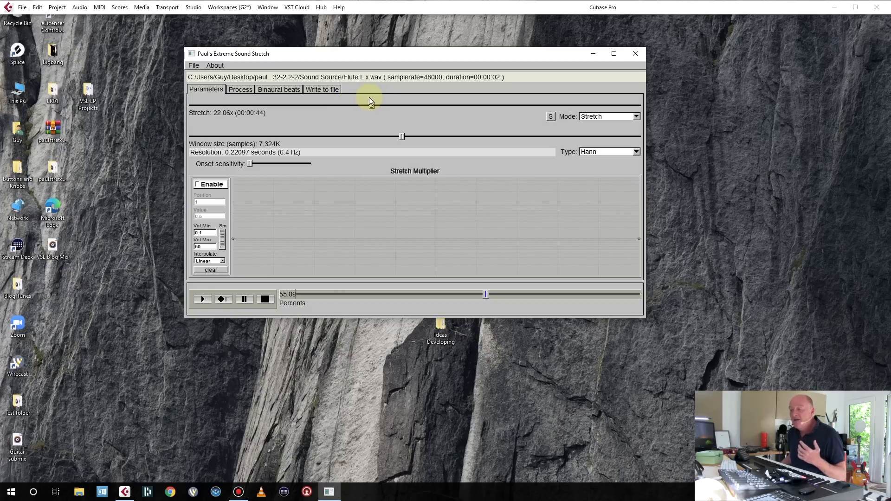
Move the playback position to the start and play the stretched flute sound.
{"action": "left_click_drag", "start_coordinate": [303, 295], "coordinate": [287, 297]}
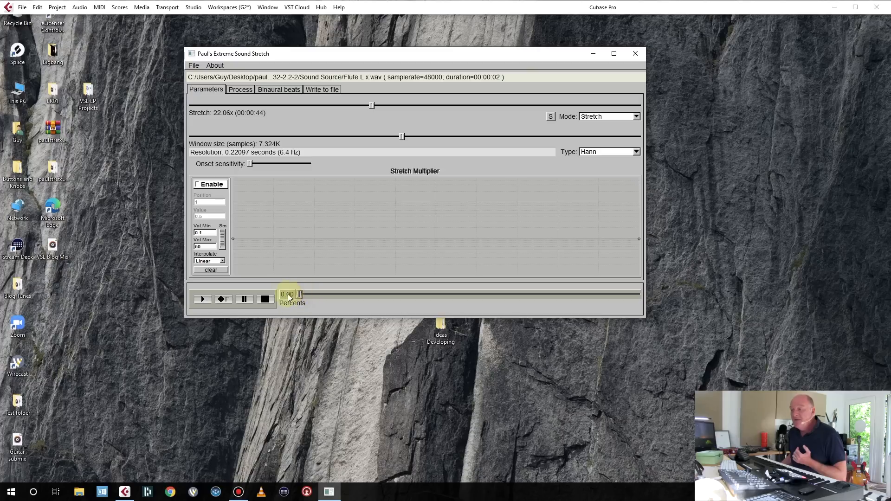
{"action": "left_click", "coordinate": [205, 301]}
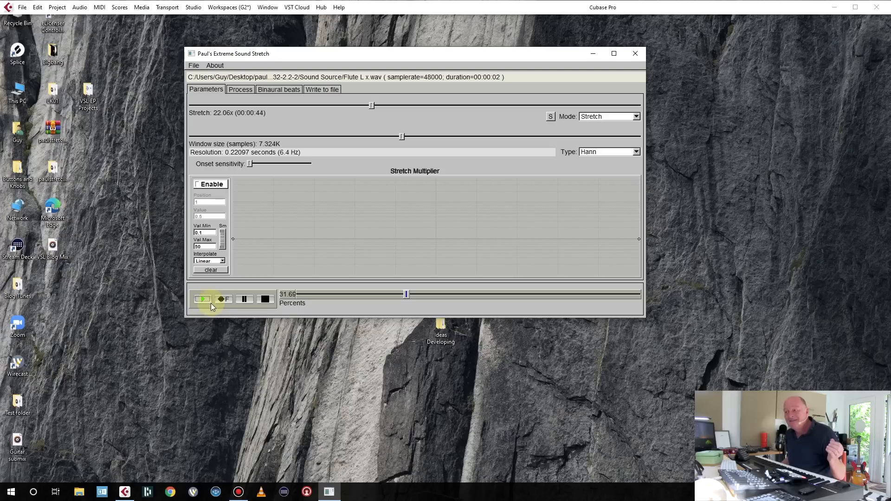
Stop playback and render the stretched flute sound to a WAV file named fLUTEXL.
{"action": "left_click", "coordinate": [242, 301]}
{"action": "left_click", "coordinate": [246, 300]}
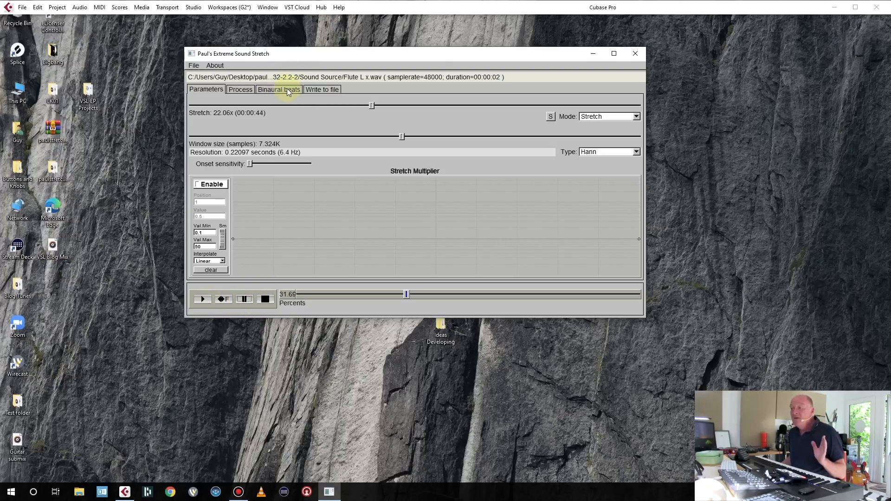
{"action": "left_click", "coordinate": [330, 90]}
{"action": "left_click", "coordinate": [351, 111]}
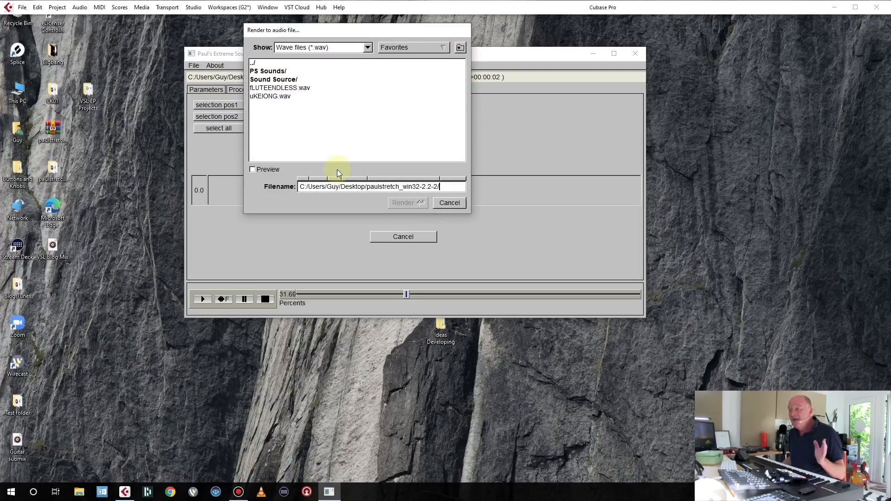
{"action": "type", "text": "f"}
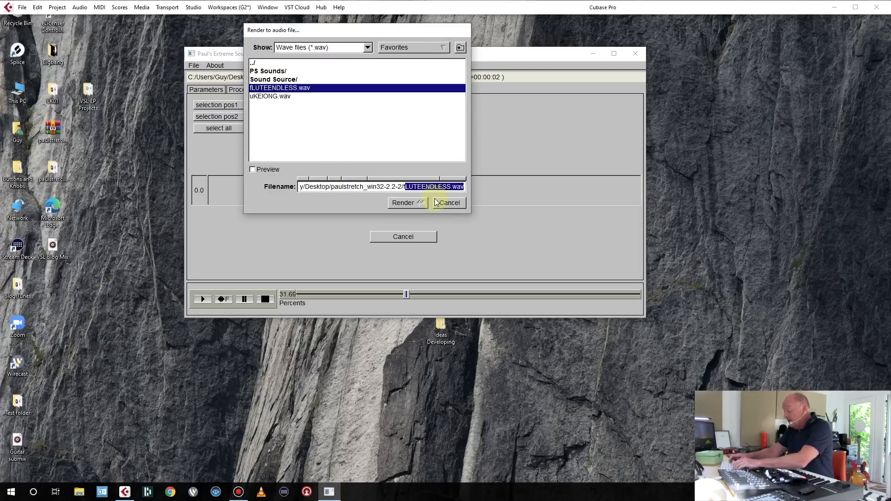
{"action": "type", "text": "LUit"}
{"action": "key", "text": "BackSpace"}
{"action": "key", "text": "BackSpace"}
{"action": "key", "text": "BackSpace"}
{"action": "key", "text": "BackSpace"}
{"action": "key", "text": "BackSpace"}
{"action": "key", "text": "BackSpace"}
{"action": "type", "text": "/"}
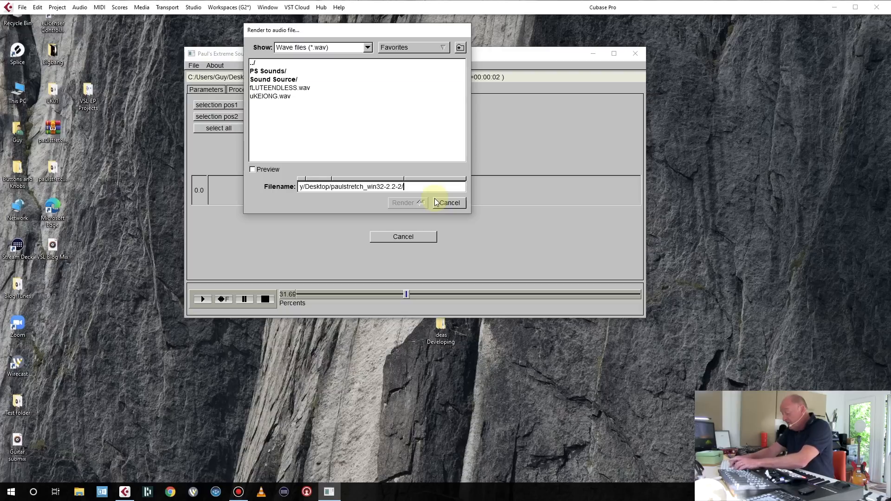
{"action": "type", "text": "fLUTEXL"}
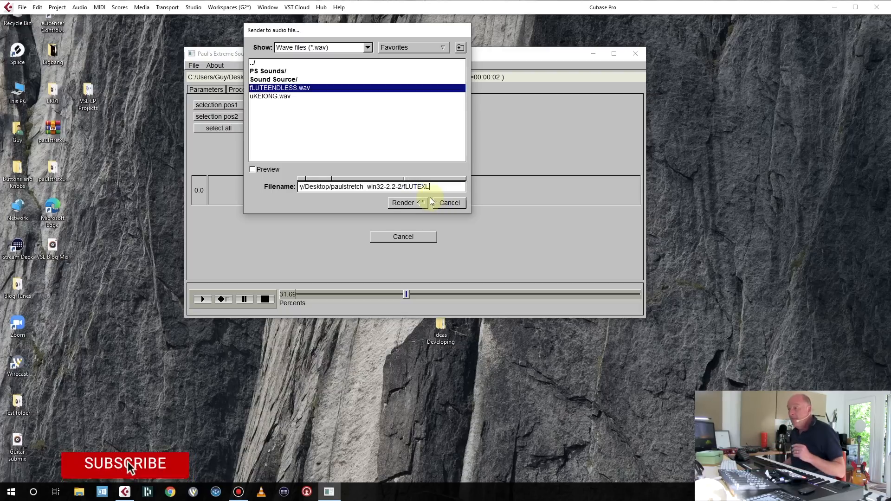
{"action": "left_click", "coordinate": [407, 202]}
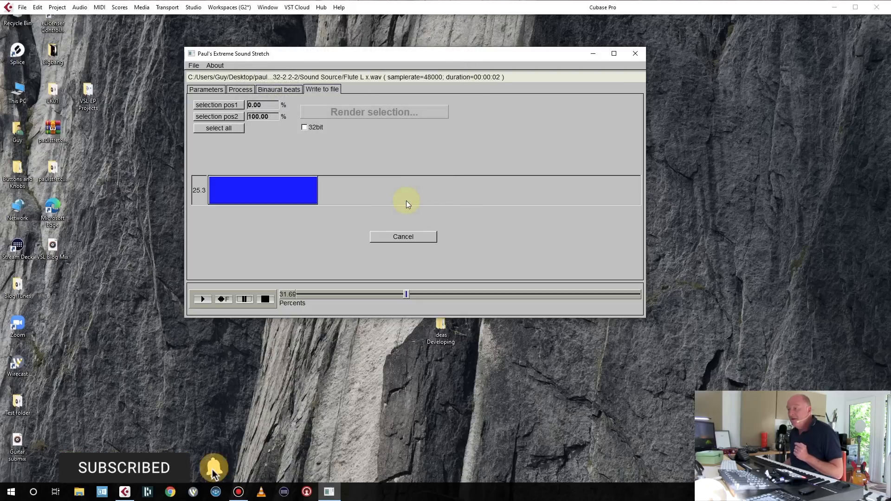
Open Cup X.wav from the Sound Source folder.
{"action": "left_click", "coordinate": [194, 65]}
{"action": "left_click", "coordinate": [200, 73]}
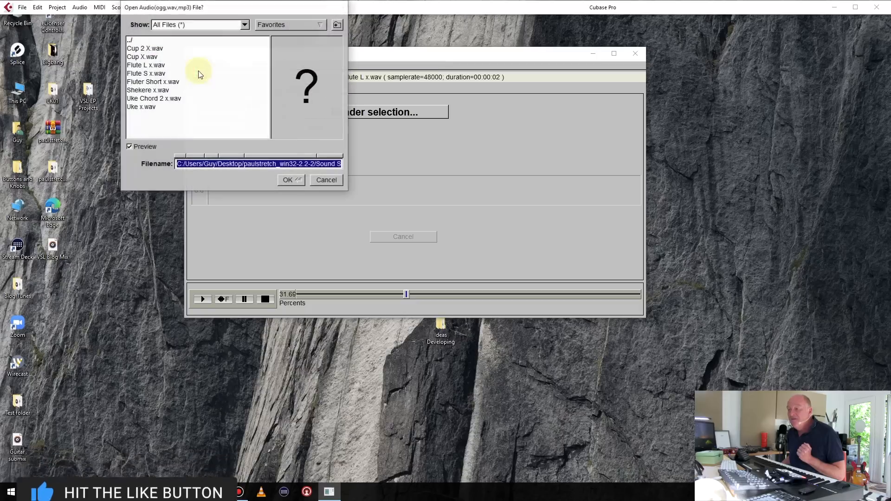
{"action": "double_click", "coordinate": [160, 56]}
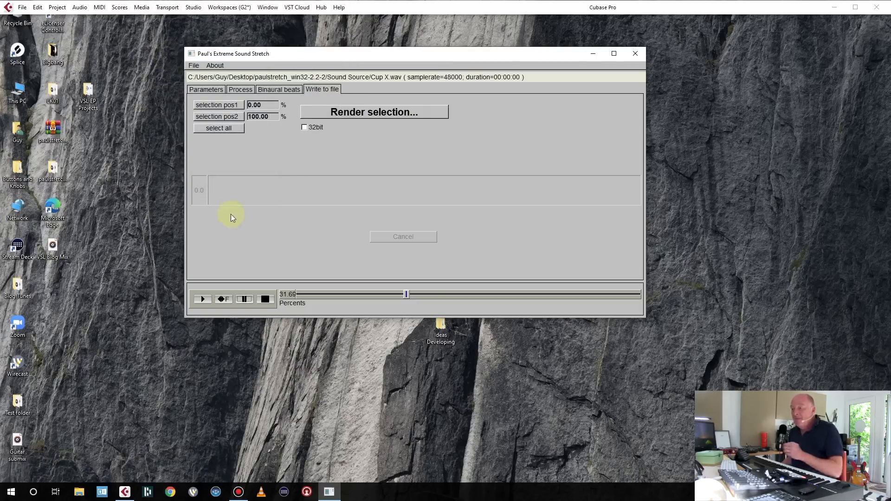
Rewind to the start and play the stretched Cup X sound.
{"action": "left_click", "coordinate": [265, 299]}
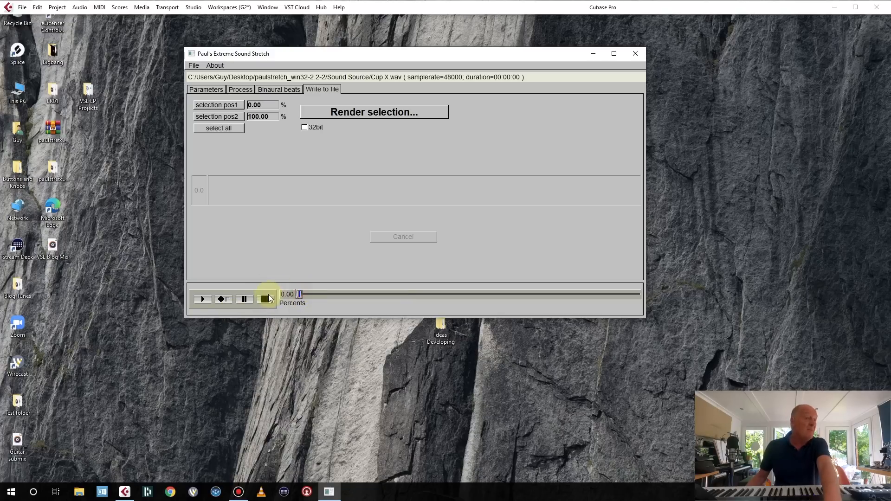
{"action": "left_click", "coordinate": [204, 300]}
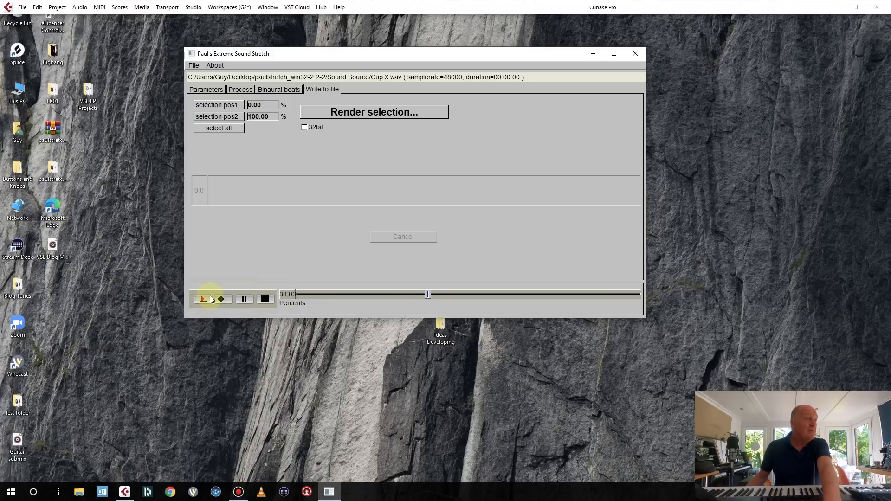
{"action": "left_click", "coordinate": [210, 299]}
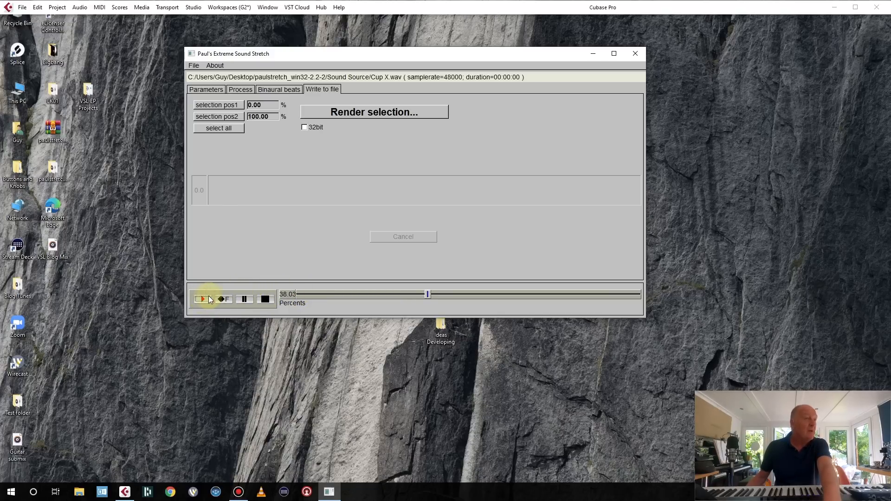
Reopen Cup X.wav from the Sound Source folder.
{"action": "left_click", "coordinate": [193, 66]}
{"action": "left_click", "coordinate": [205, 75]}
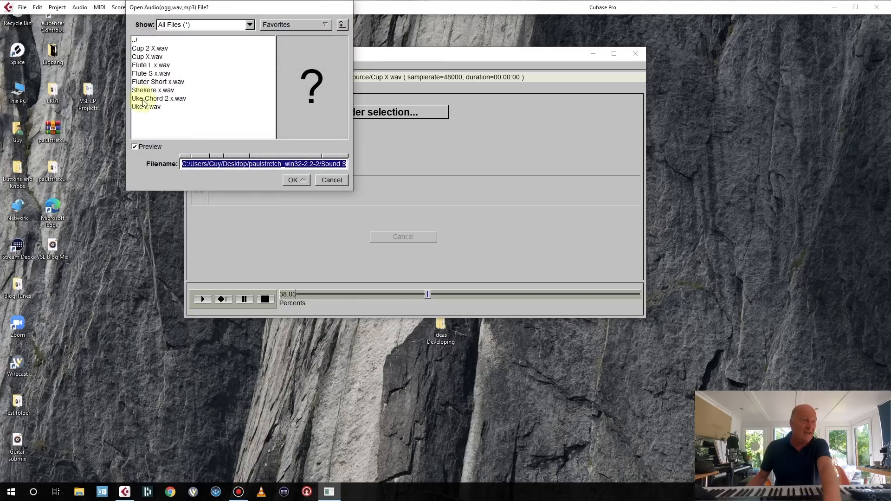
{"action": "left_click", "coordinate": [160, 50]}
{"action": "left_click", "coordinate": [161, 57]}
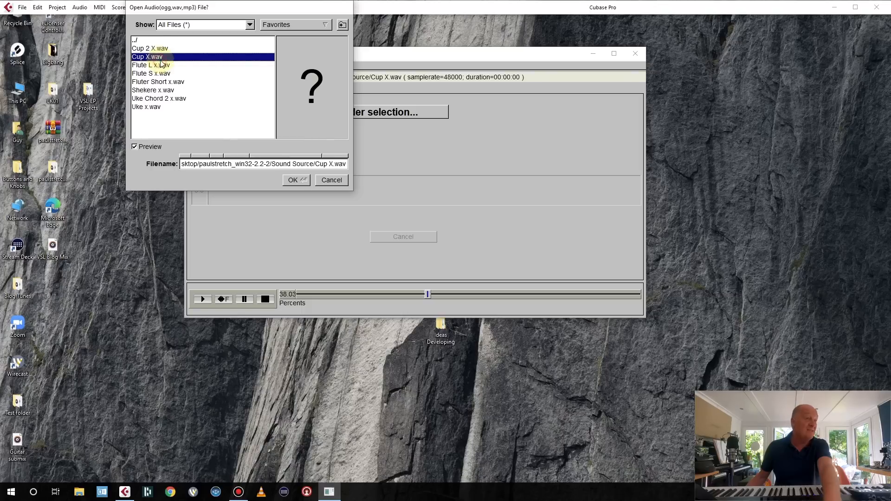
{"action": "left_click", "coordinate": [293, 180]}
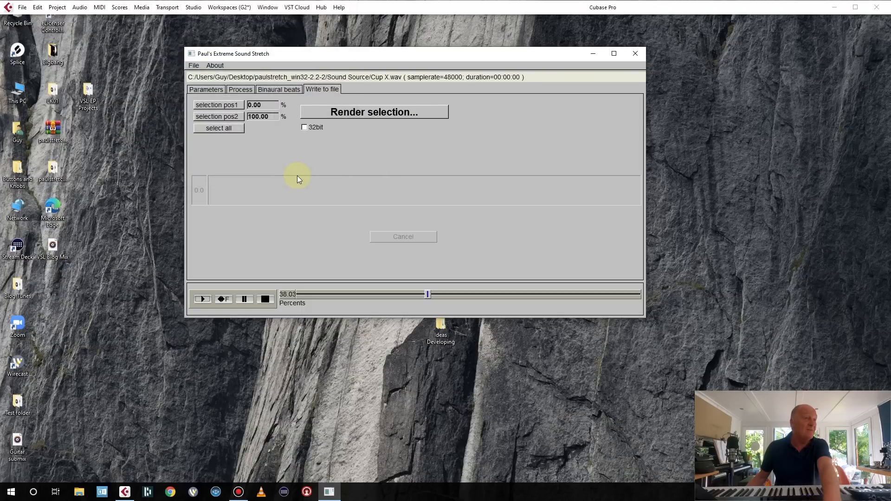
Move the playback position to the start and play the Cup X sound.
{"action": "left_click", "coordinate": [303, 294]}
{"action": "left_click", "coordinate": [203, 300]}
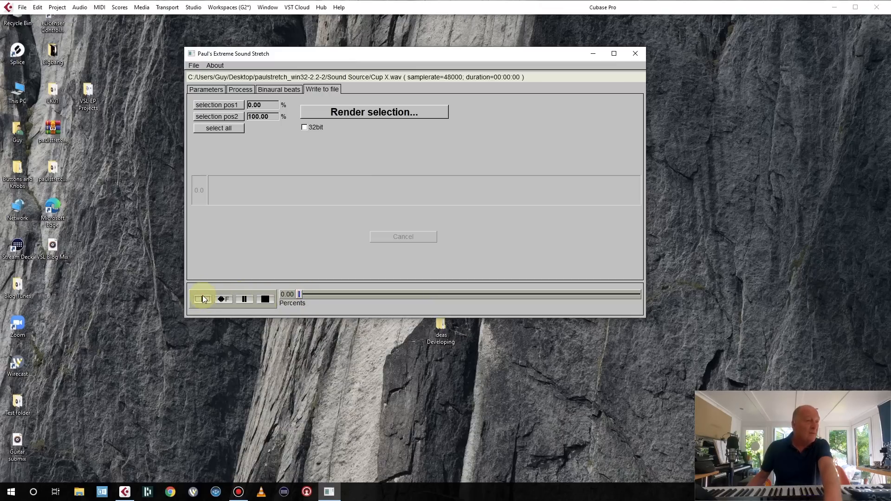
{"action": "left_click", "coordinate": [203, 301]}
Return to the Parameters tab and raise the Stretch amount to 31.54x.
{"action": "left_click", "coordinate": [204, 90]}
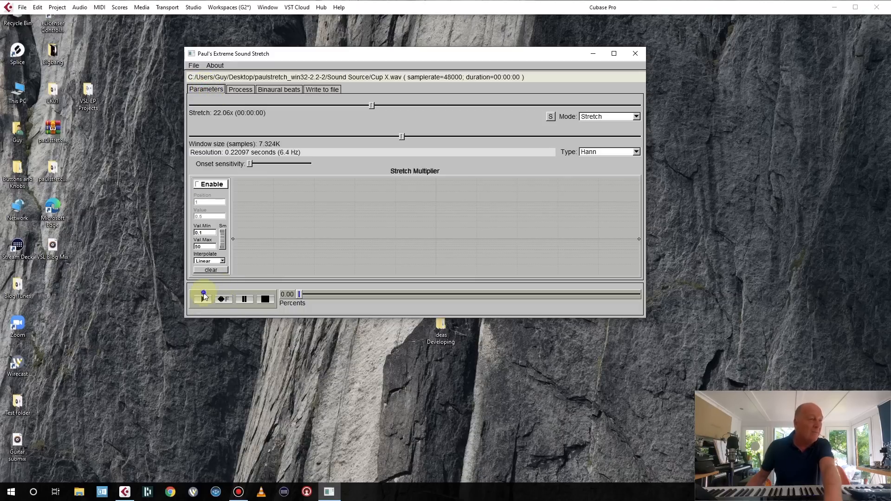
{"action": "left_click", "coordinate": [204, 300]}
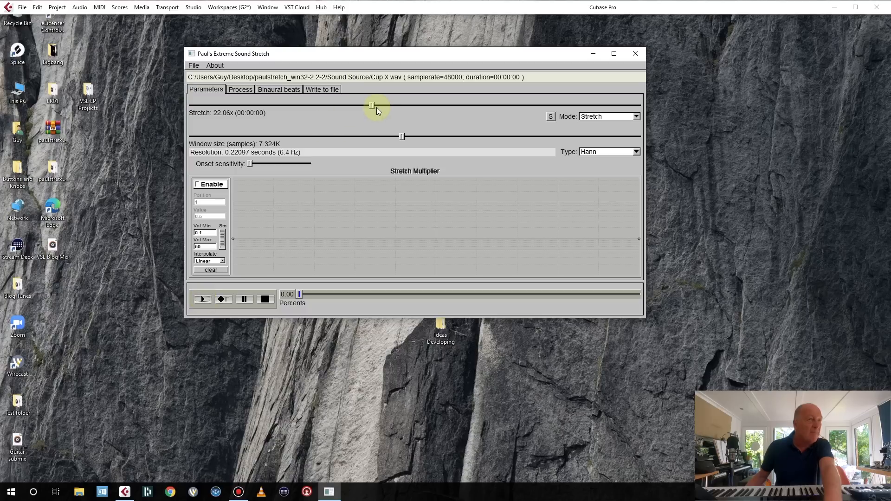
{"action": "left_click_drag", "start_coordinate": [371, 107], "coordinate": [389, 111]}
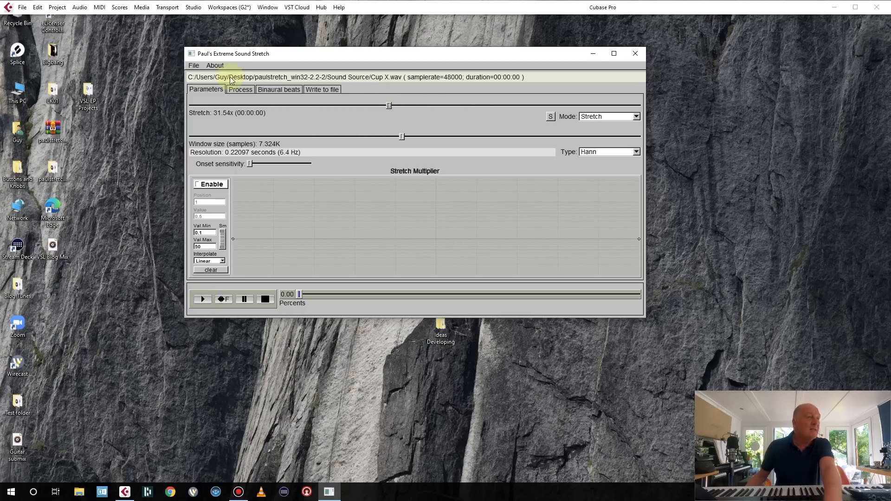
Open Cup 2 X.wav from the Sound Source folder.
{"action": "left_click", "coordinate": [193, 65]}
{"action": "left_click", "coordinate": [202, 75]}
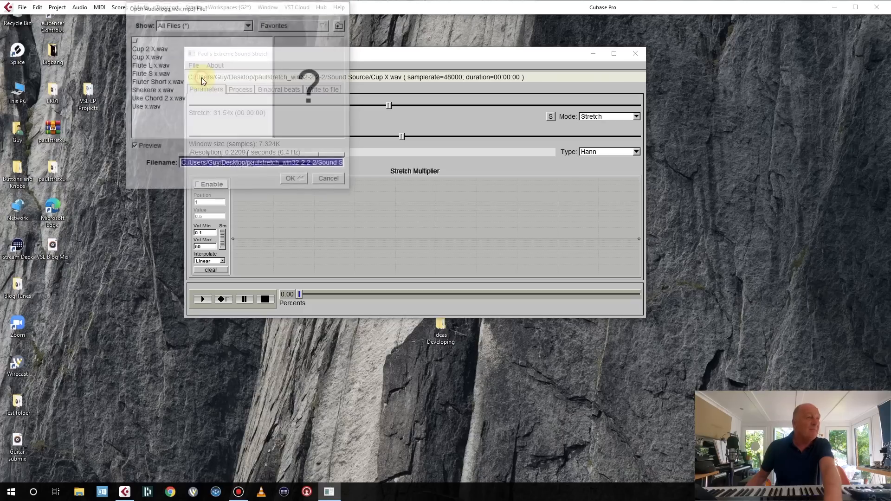
{"action": "left_click", "coordinate": [153, 48]}
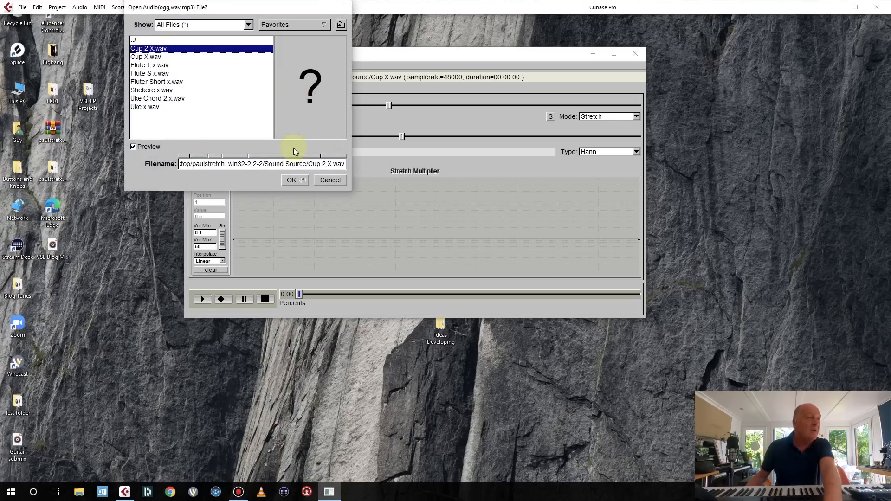
{"action": "left_click", "coordinate": [294, 180]}
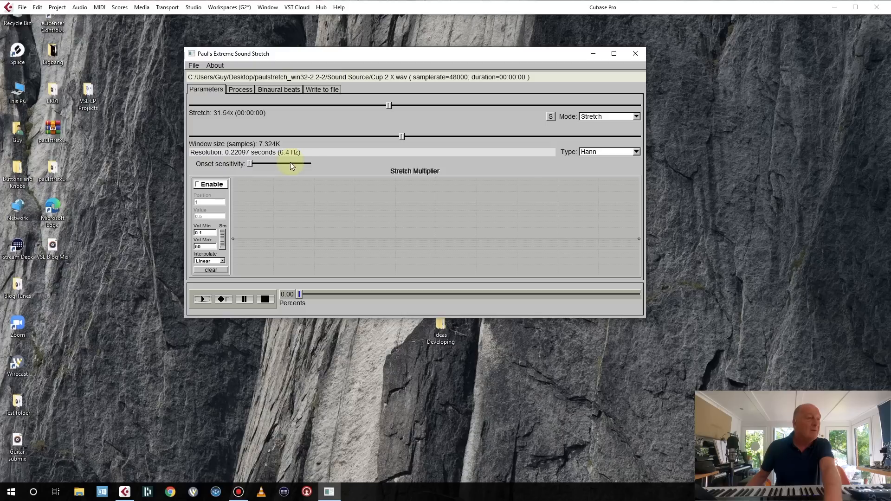
Play Cup 2 X and raise the Stretch amount to 61.81x.
{"action": "left_click", "coordinate": [200, 301]}
{"action": "left_click_drag", "start_coordinate": [393, 104], "coordinate": [417, 106]}
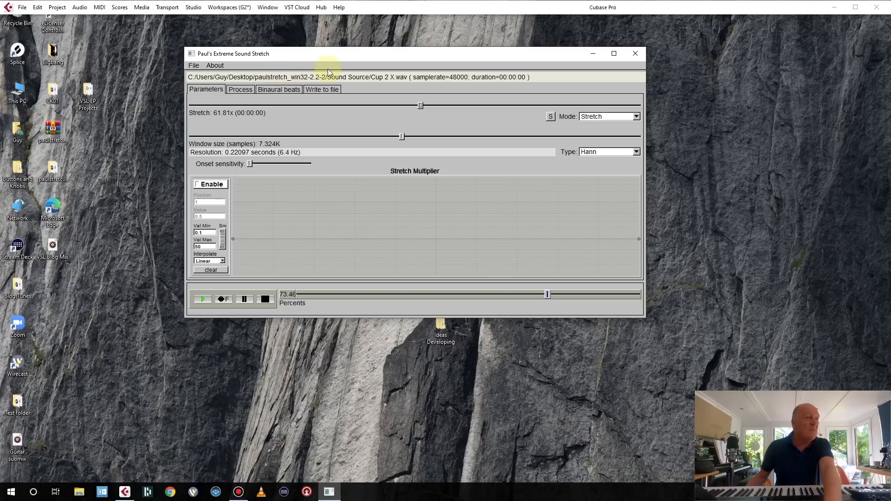
Render the stretched Cup 2 X sound to a WAV file named cupxl.
{"action": "left_click", "coordinate": [322, 89]}
{"action": "left_click", "coordinate": [343, 111]}
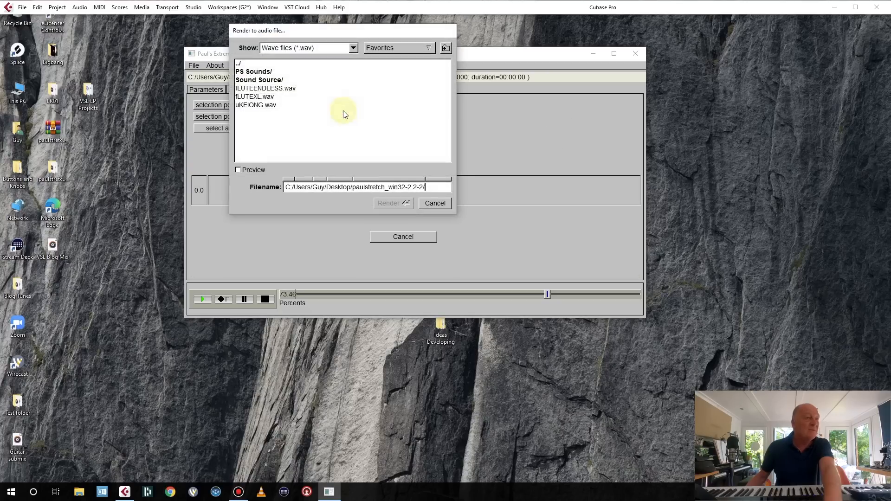
{"action": "type", "text": "cut"}
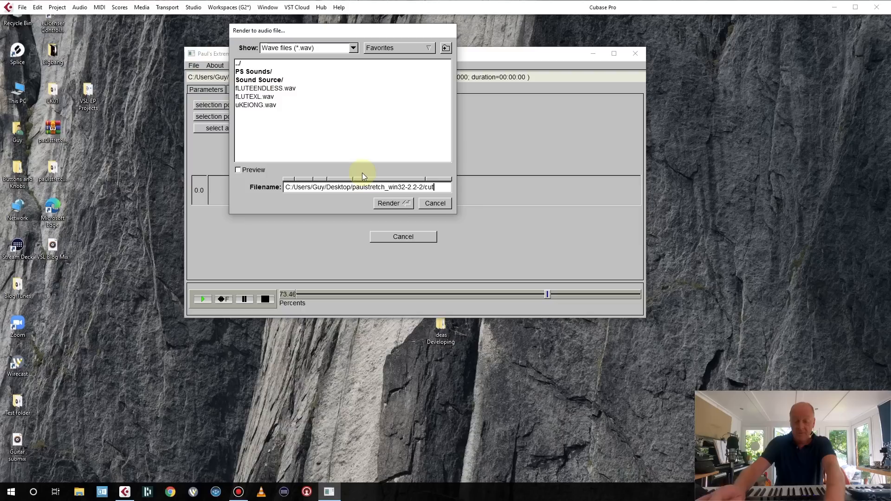
{"action": "key", "text": "BackSpace"}
{"action": "type", "text": "pxl"}
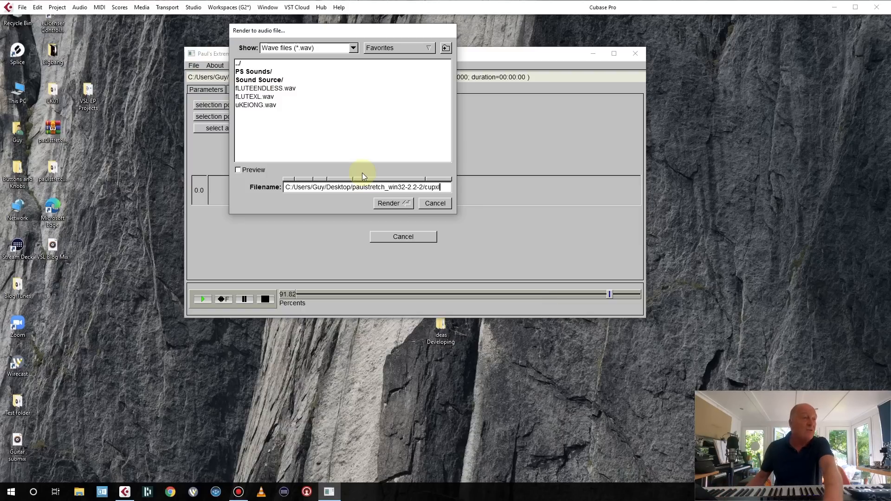
{"action": "left_click", "coordinate": [406, 203]}
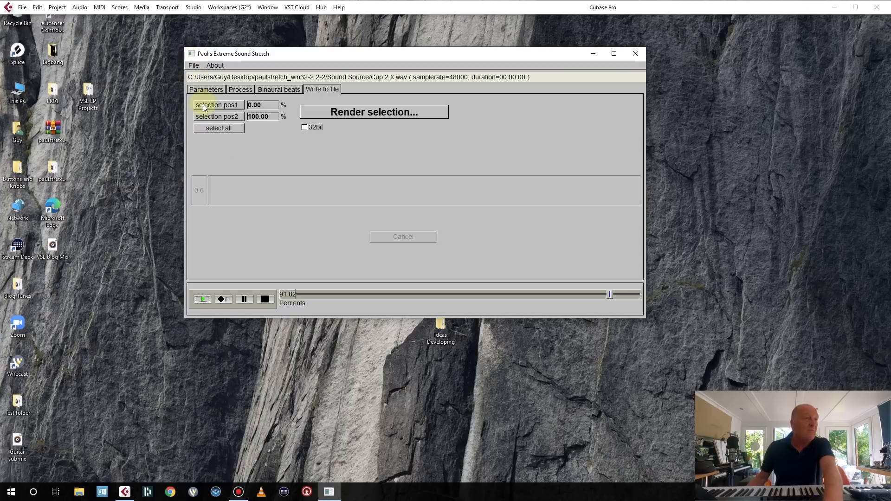
Return to the Parameters tab and open Uke x.wav from the Sound Source folder.
{"action": "left_click", "coordinate": [207, 89]}
{"action": "left_click", "coordinate": [194, 65]}
{"action": "left_click", "coordinate": [202, 76]}
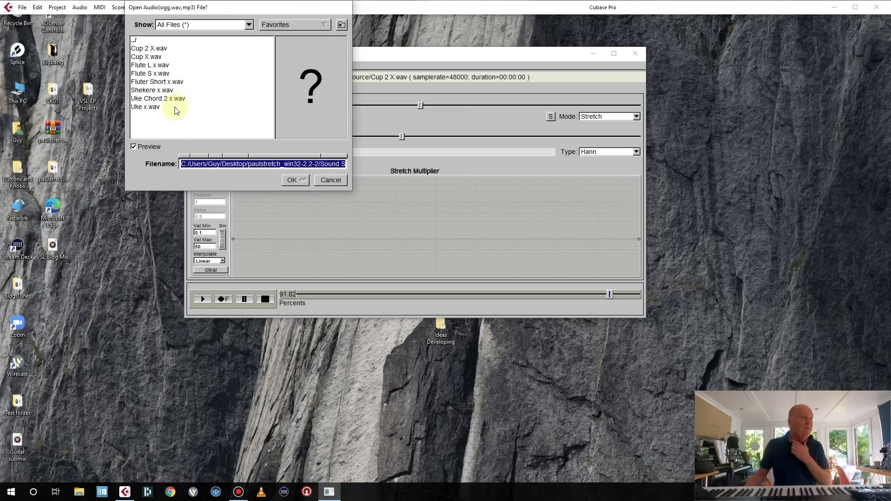
{"action": "left_click", "coordinate": [153, 107]}
{"action": "left_click", "coordinate": [294, 180]}
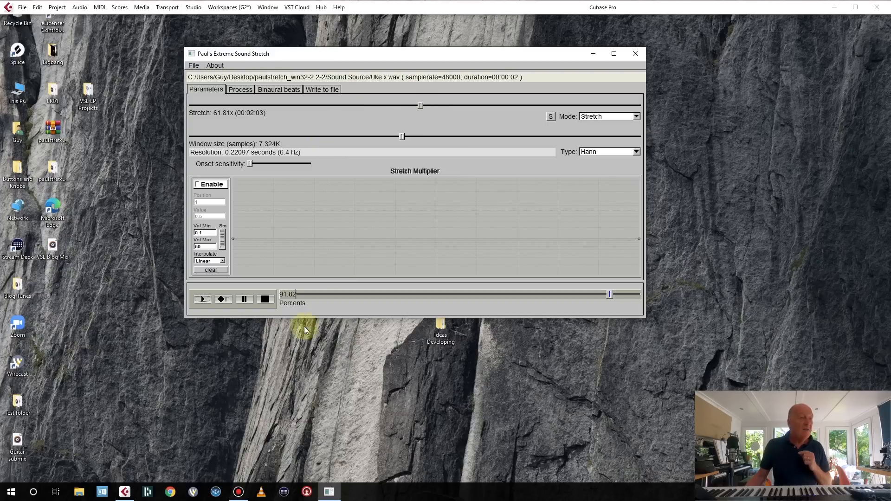
Set the Stretch amount to 19.86x and play the stretched ukulele sound.
{"action": "left_click", "coordinate": [366, 104]}
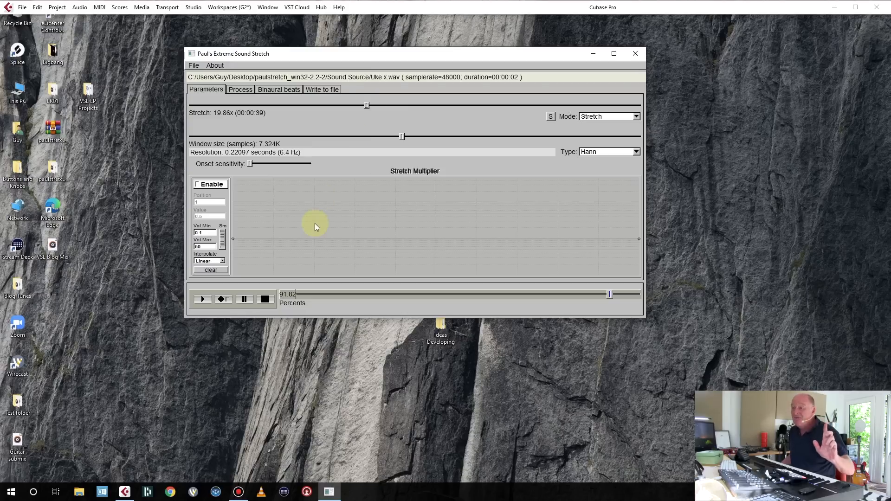
{"action": "left_click", "coordinate": [203, 299]}
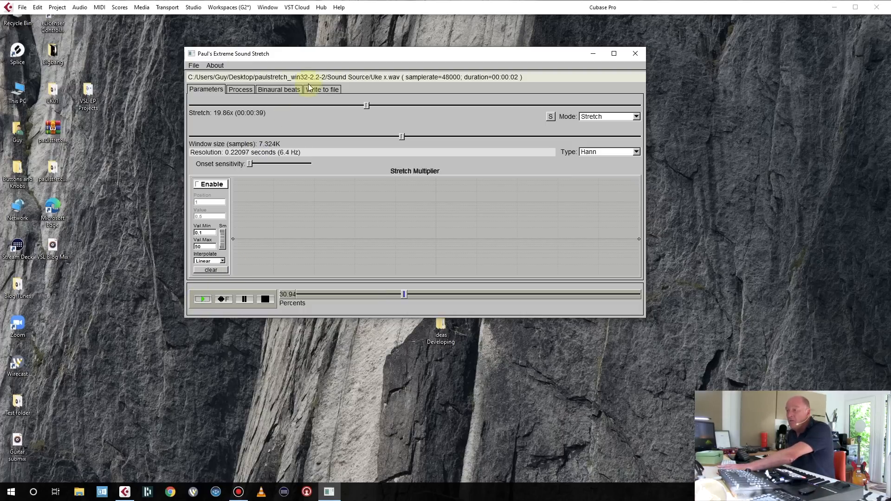
Render the stretched ukulele sound to a WAV file named uKEXKL.
{"action": "left_click", "coordinate": [324, 90]}
{"action": "left_click", "coordinate": [338, 112]}
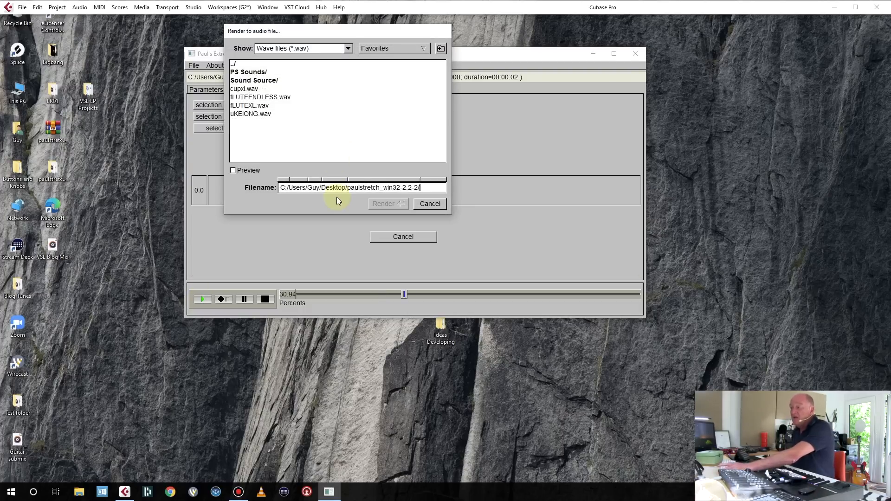
{"action": "type", "text": "uKEXKL"}
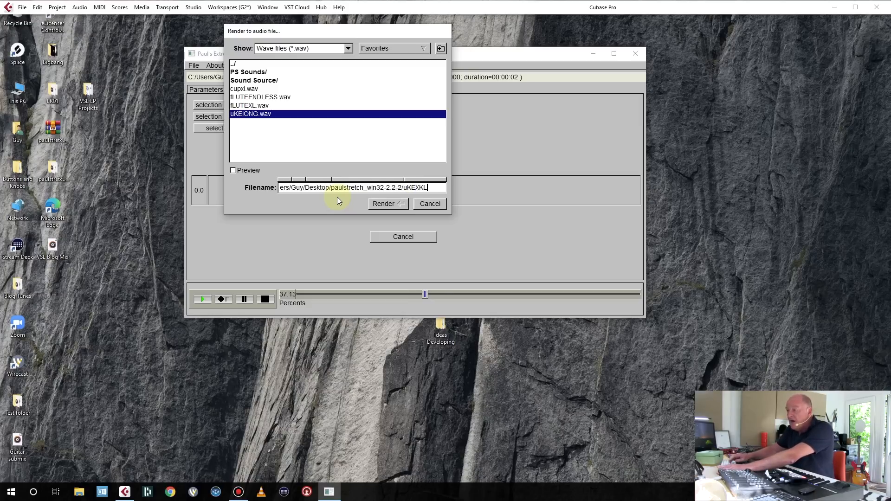
{"action": "key", "text": "Return"}
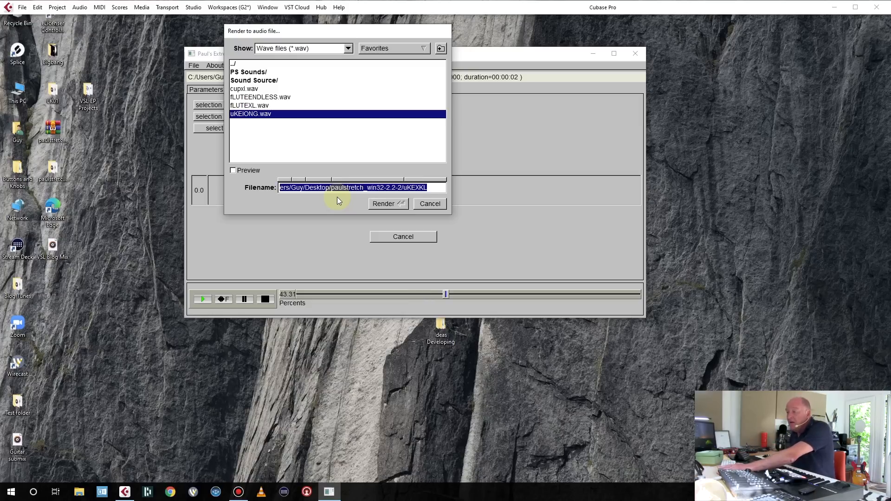
{"action": "left_click", "coordinate": [396, 204]}
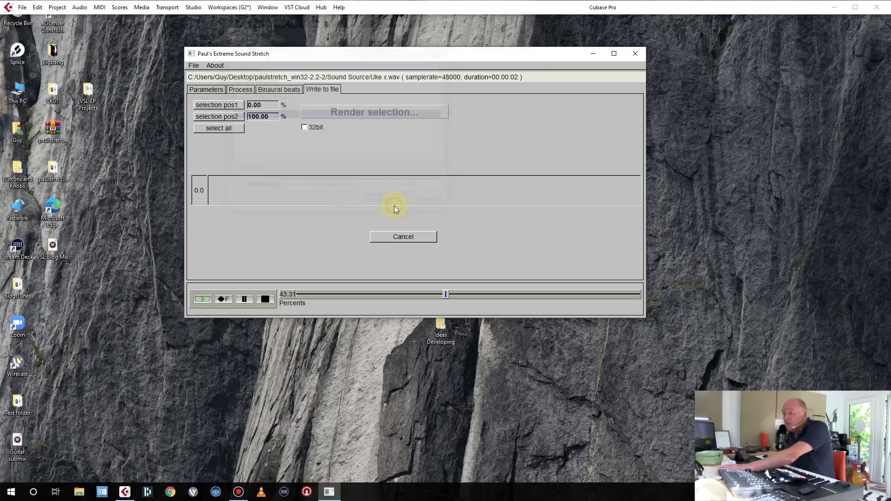
Open Uke Chord 2 x.wav from the Sound Source folder and start playback of the stretched sound.
{"action": "left_click", "coordinate": [194, 66]}
{"action": "left_click", "coordinate": [196, 75]}
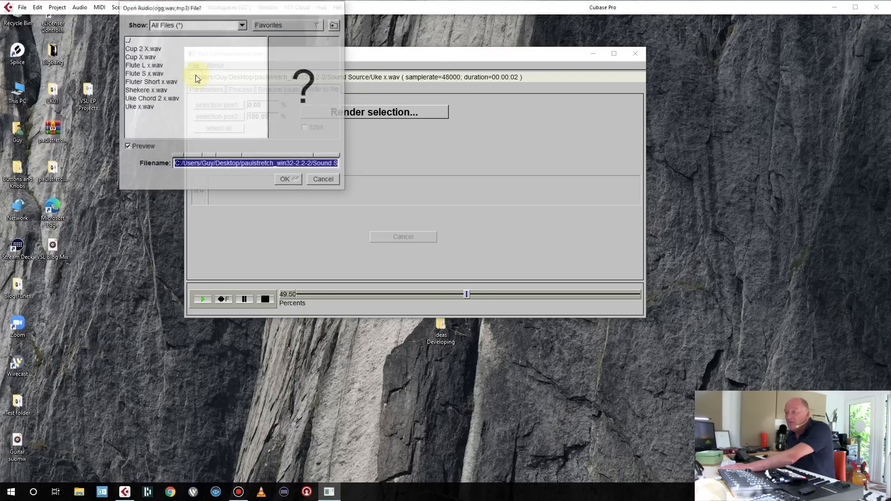
{"action": "left_click", "coordinate": [154, 99]}
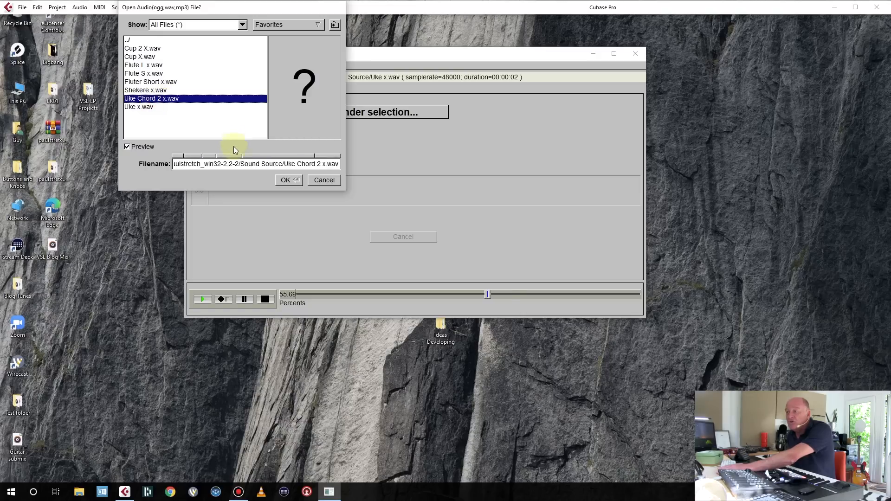
{"action": "left_click", "coordinate": [288, 180]}
{"action": "left_click", "coordinate": [205, 301]}
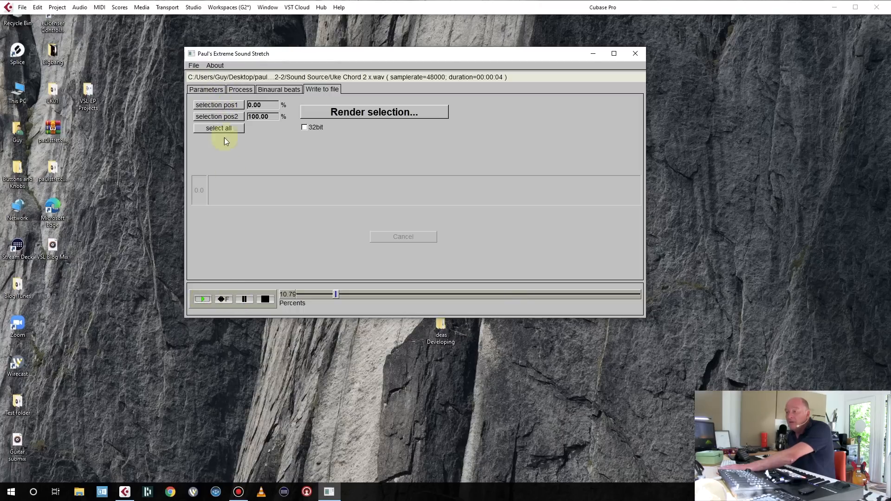
Render the stretched ukulele chord to a WAV file named uKechord.
{"action": "left_click", "coordinate": [330, 111]}
{"action": "type", "text": "uKechord"}
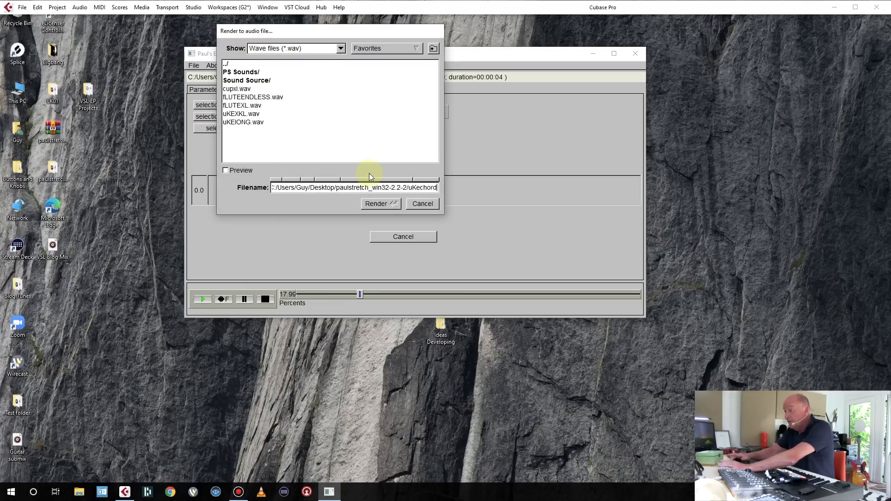
{"action": "key", "text": "Return"}
{"action": "left_click", "coordinate": [386, 204]}
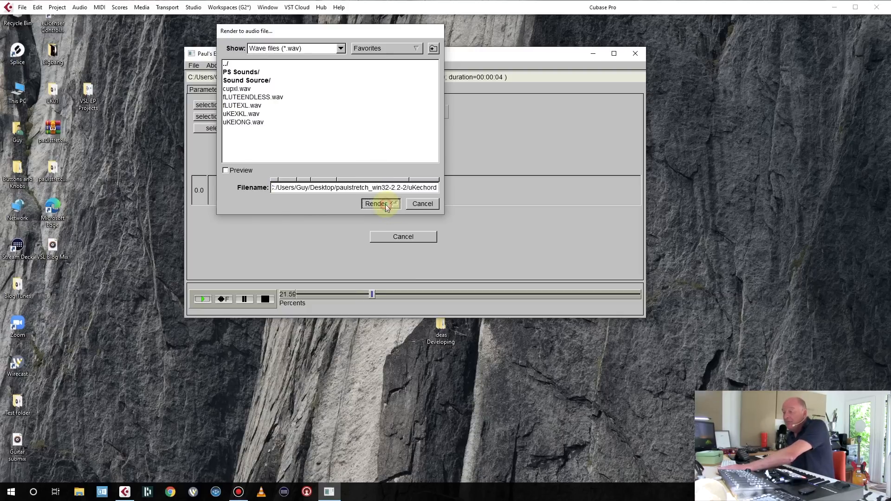
Open Shekere x.wav from the Sound Source folder.
{"action": "left_click", "coordinate": [194, 66]}
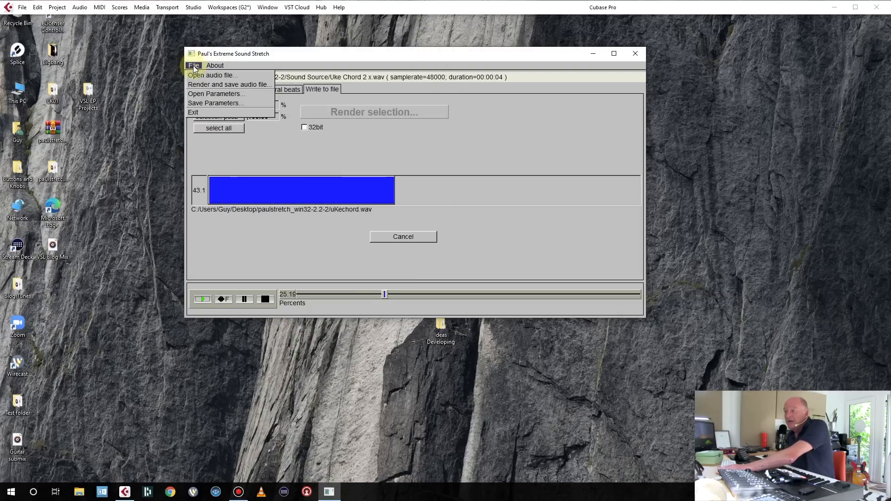
{"action": "left_click", "coordinate": [558, 247]}
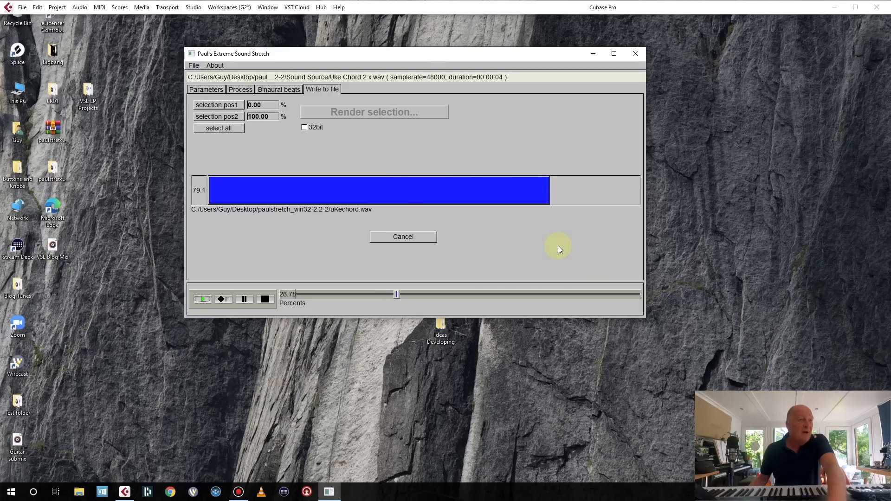
{"action": "left_click", "coordinate": [194, 65]}
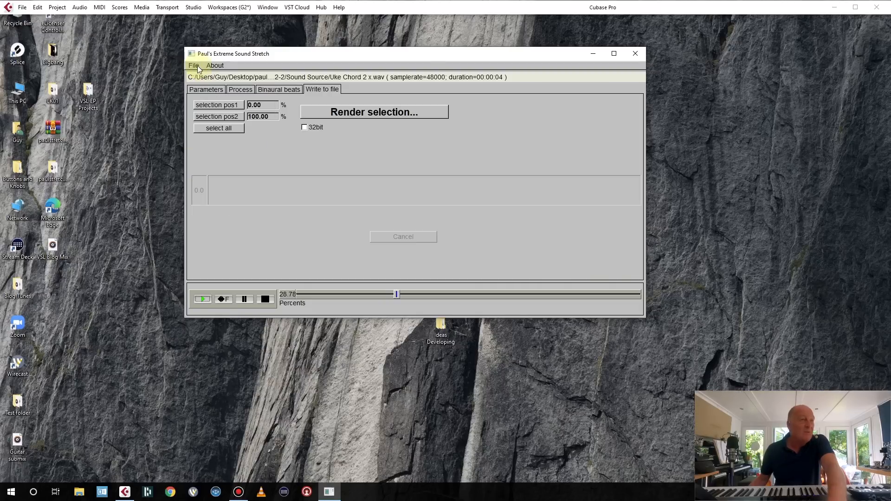
{"action": "left_click", "coordinate": [204, 74]}
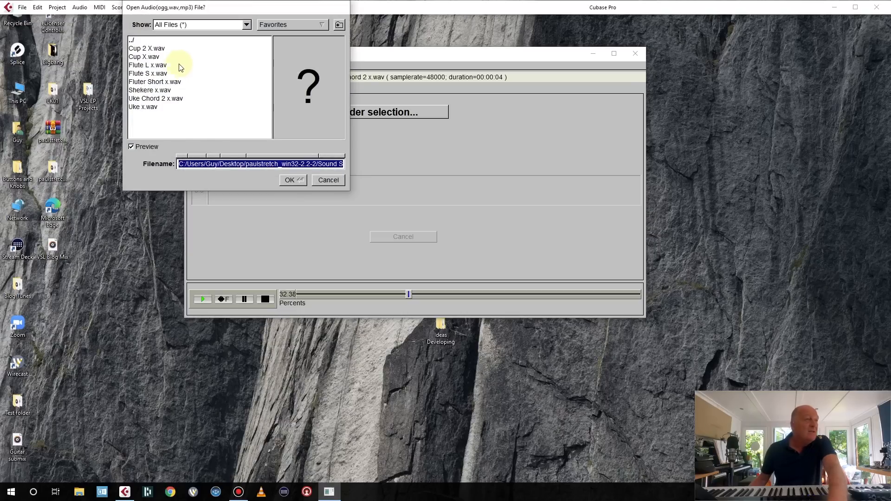
{"action": "left_click", "coordinate": [157, 92]}
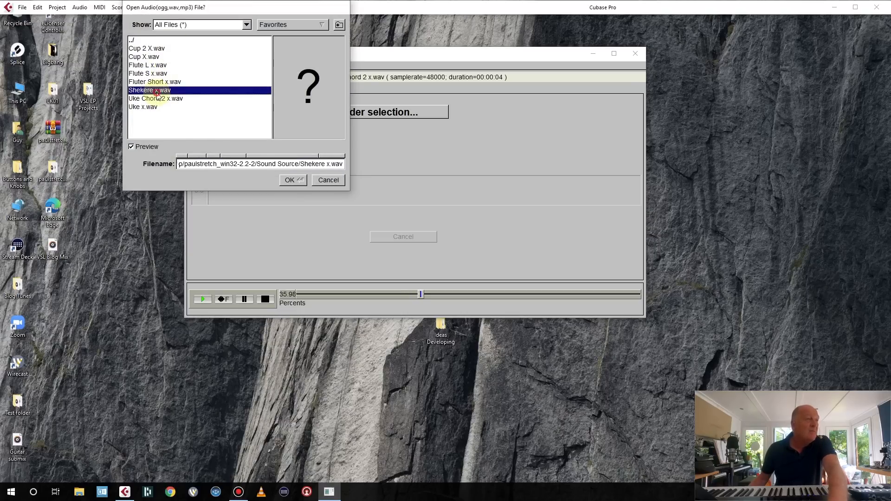
{"action": "left_click", "coordinate": [292, 180]}
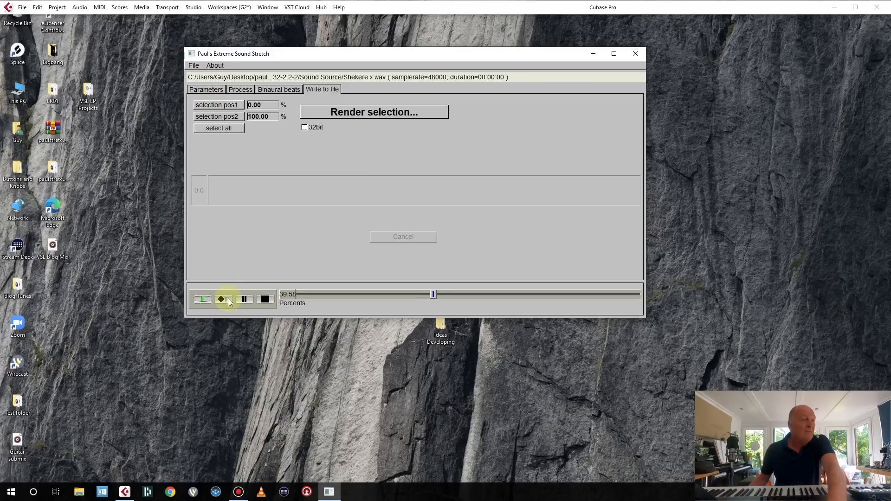
Play the shekere sound, then set the Stretch amount to 270.02x.
{"action": "left_click", "coordinate": [246, 299]}
{"action": "left_click", "coordinate": [203, 300]}
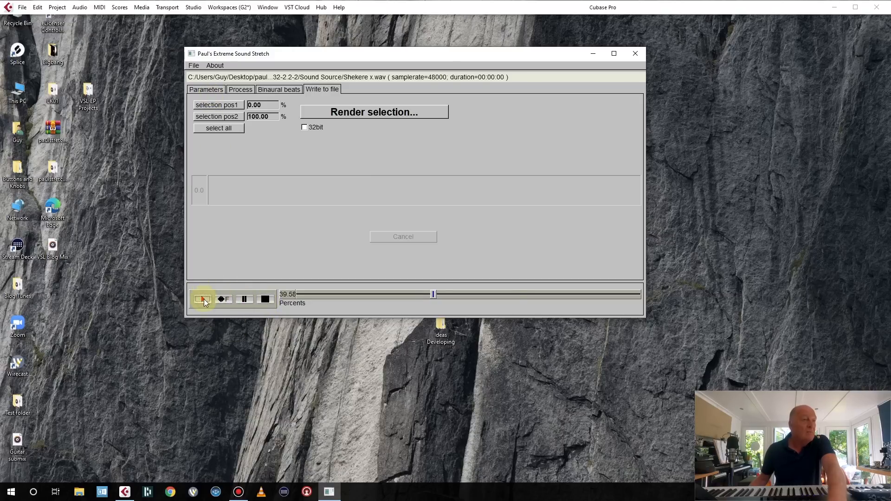
{"action": "left_click", "coordinate": [214, 88]}
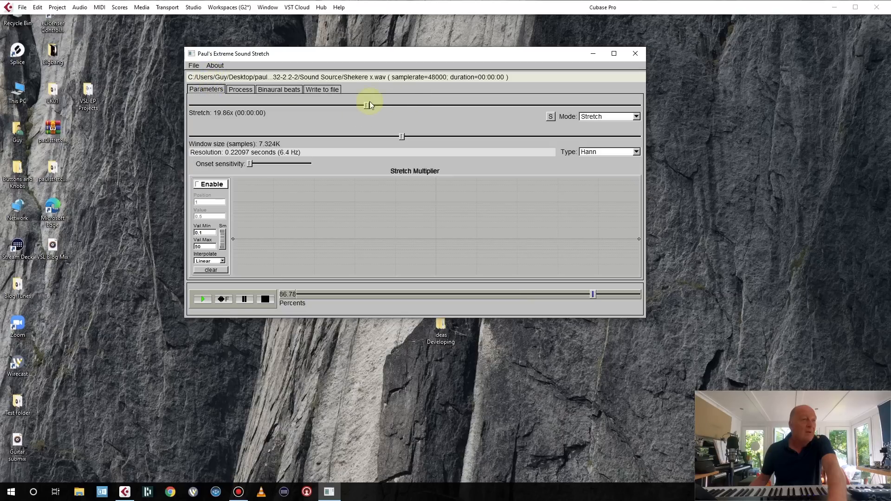
{"action": "left_click_drag", "start_coordinate": [367, 105], "coordinate": [487, 105]}
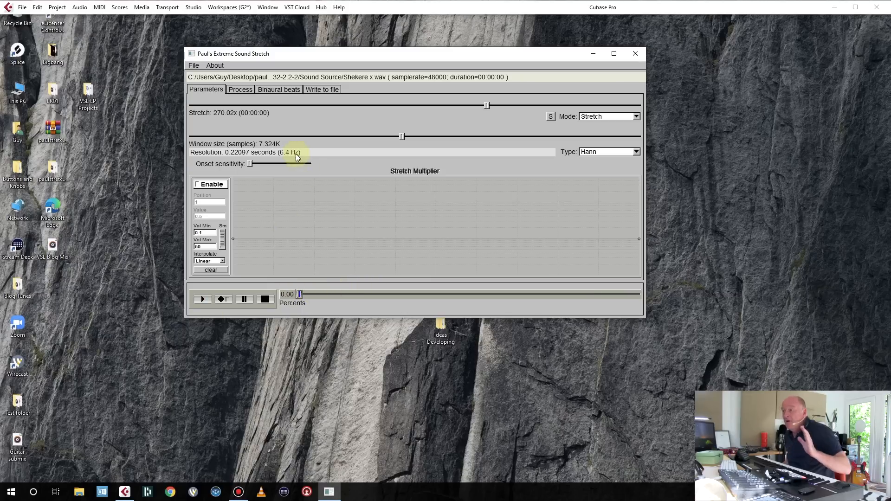
Render the stretched shekere sound to a WAV file named Shek.
{"action": "left_click", "coordinate": [314, 89]}
{"action": "left_click", "coordinate": [350, 114]}
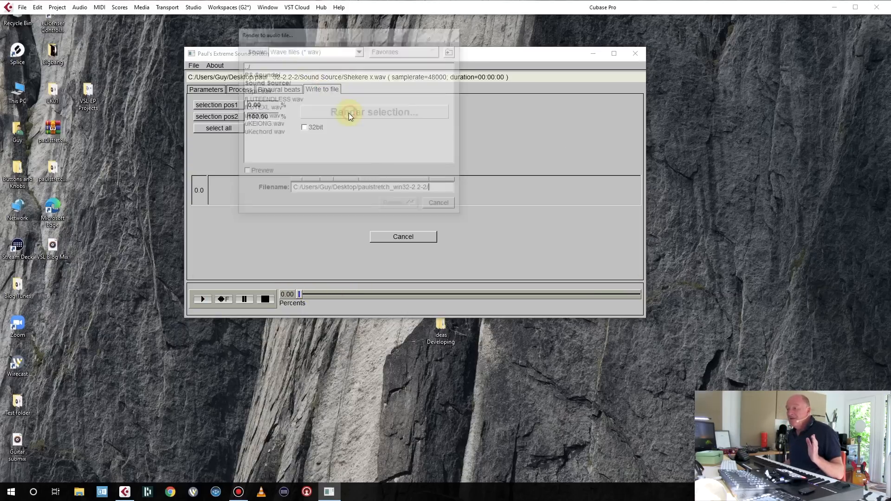
{"action": "type", "text": "Shek"}
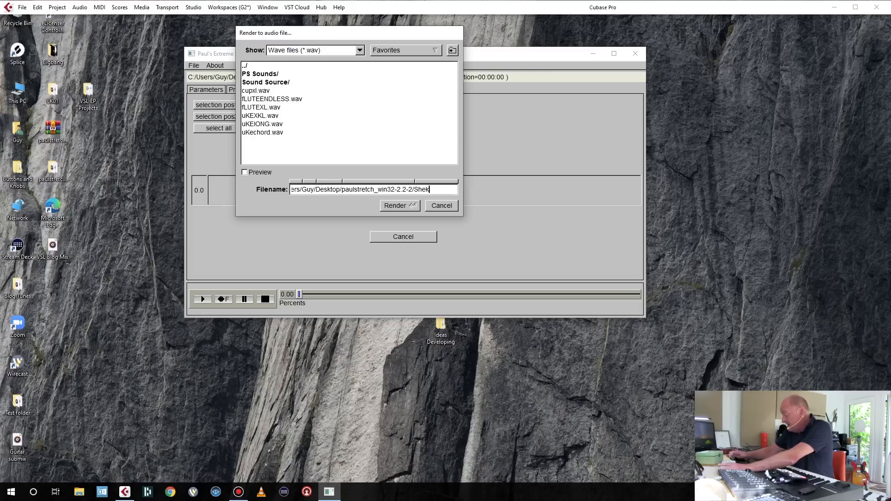
{"action": "key", "text": "ctrl+a"}
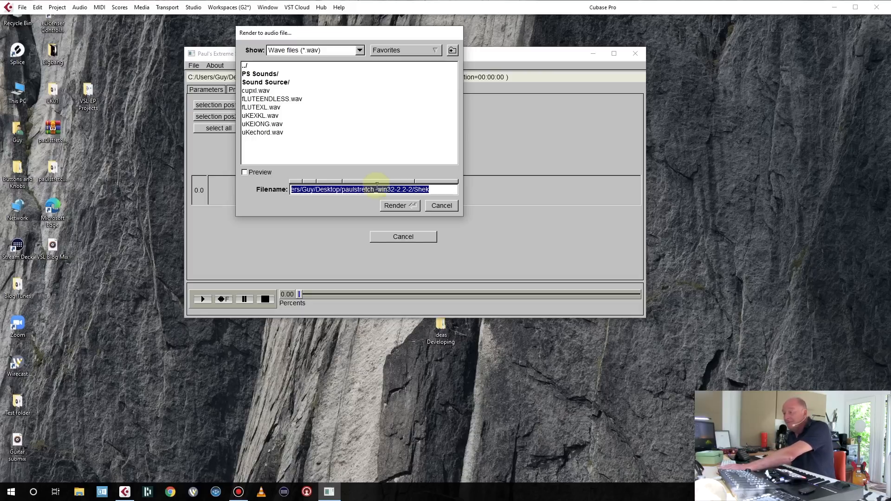
{"action": "left_click", "coordinate": [396, 205]}
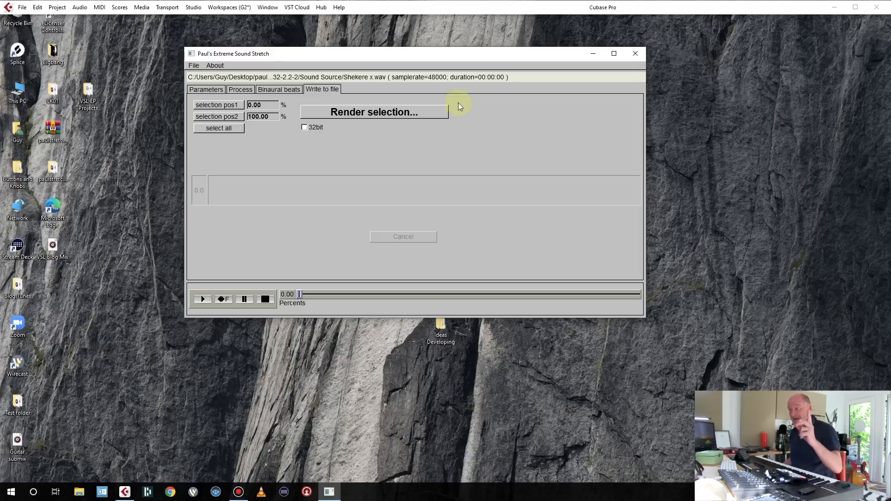
Close Paulstretch, switch to Cubase and set the cycle range from about bar 35 to bar 49.
{"action": "left_click", "coordinate": [635, 54]}
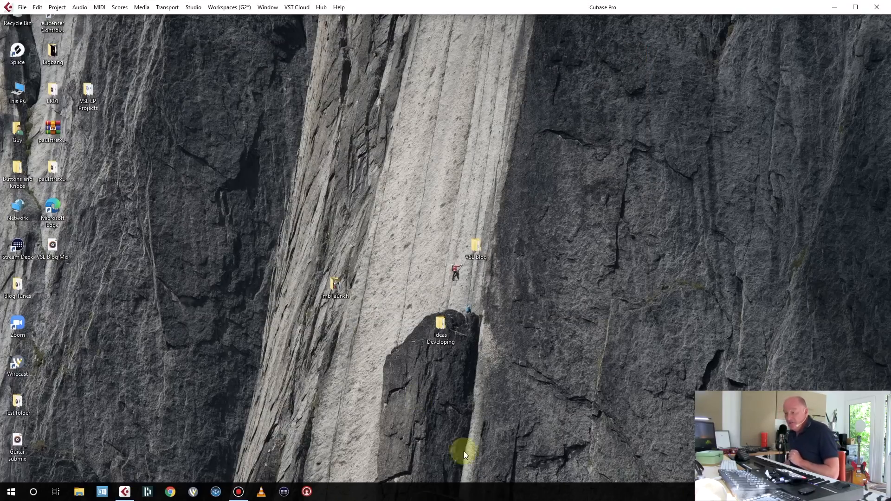
{"action": "left_click", "coordinate": [121, 494]}
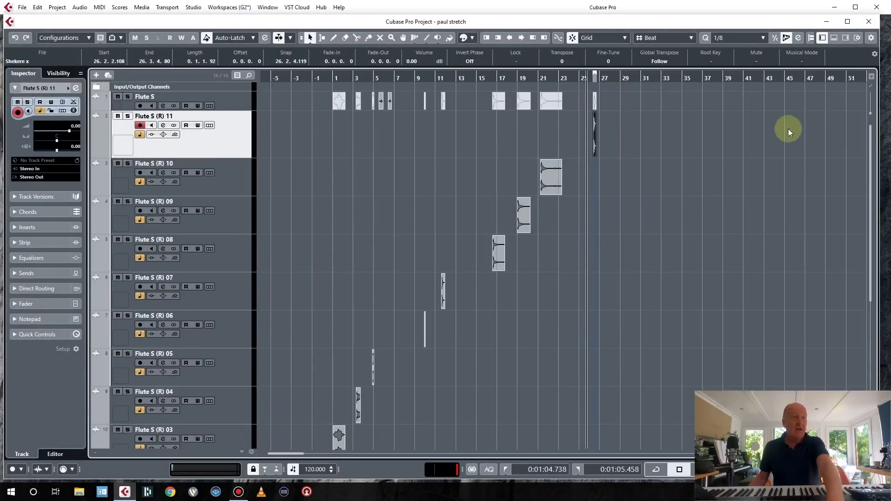
{"action": "left_click", "coordinate": [683, 79]}
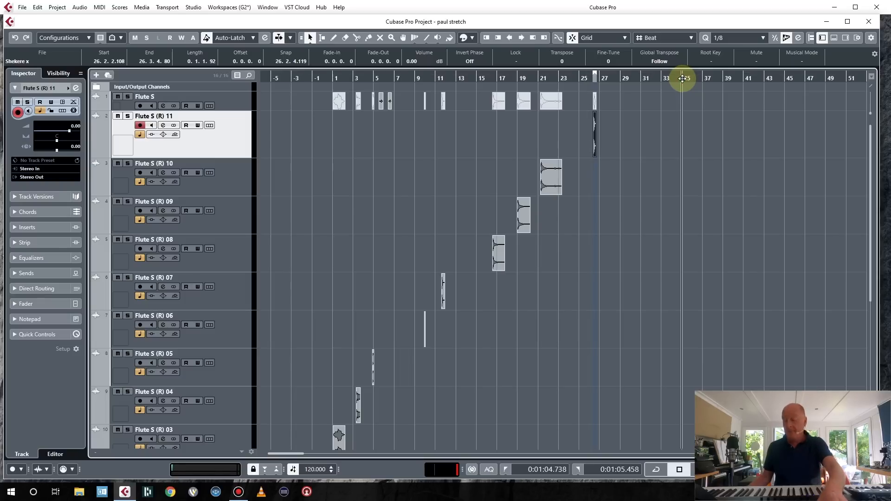
{"action": "left_click", "coordinate": [683, 78], "text": "ctrl"}
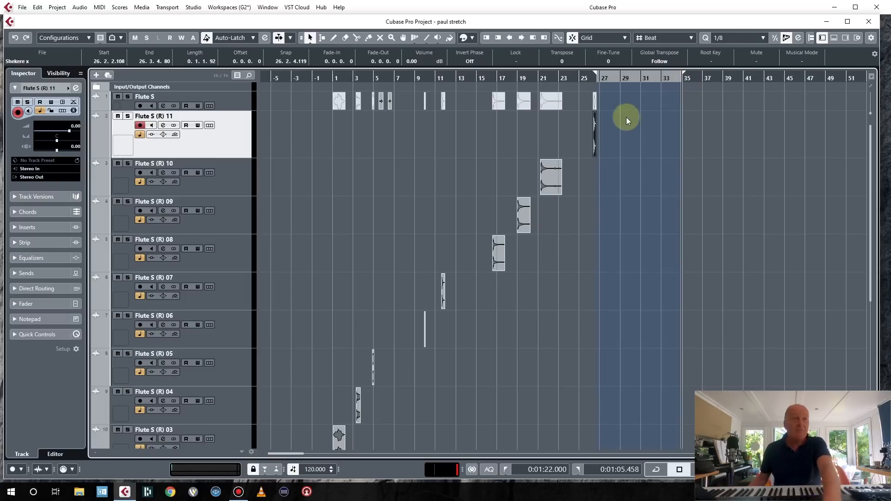
{"action": "left_click_drag", "start_coordinate": [597, 73], "coordinate": [833, 80]}
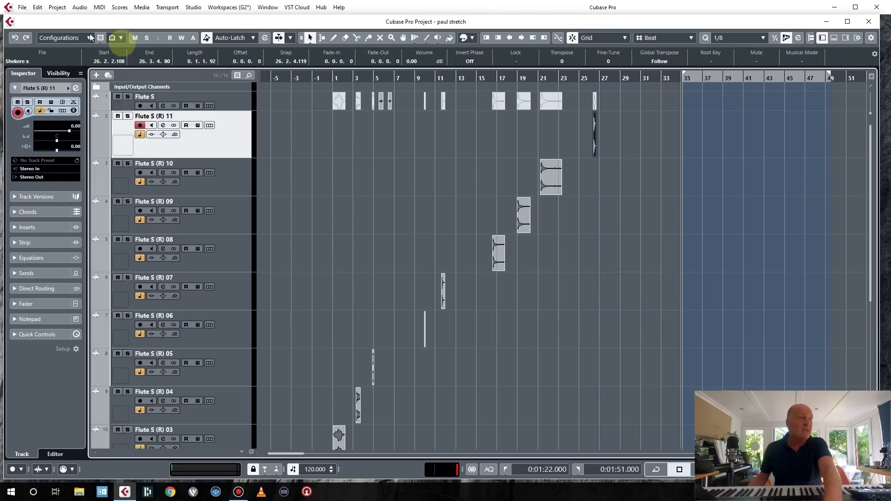
Import the six rendered WAV files from the paulstretch folder onto different tracks.
{"action": "left_click", "coordinate": [22, 7]}
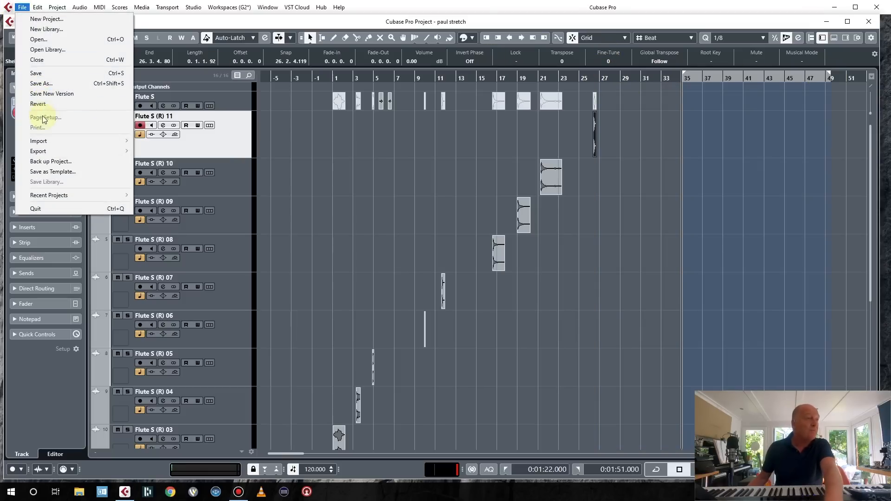
{"action": "mouse_move", "coordinate": [45, 144]}
{"action": "left_click", "coordinate": [155, 141]}
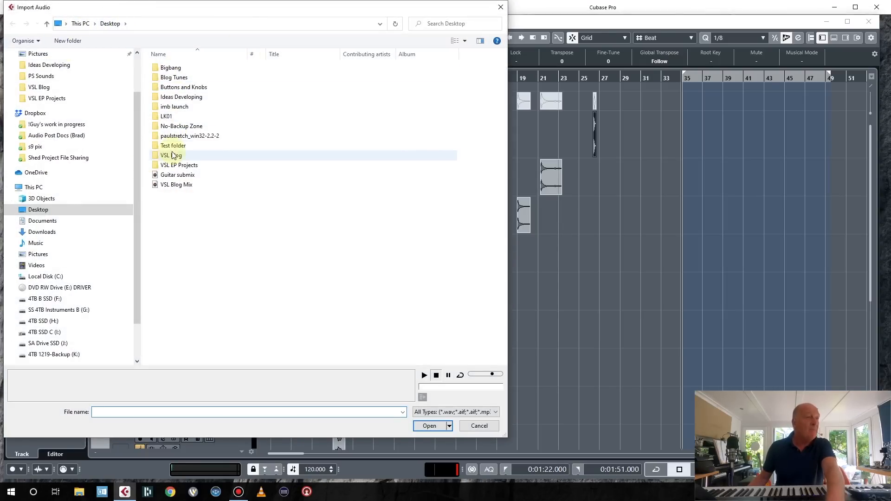
{"action": "double_click", "coordinate": [177, 135]}
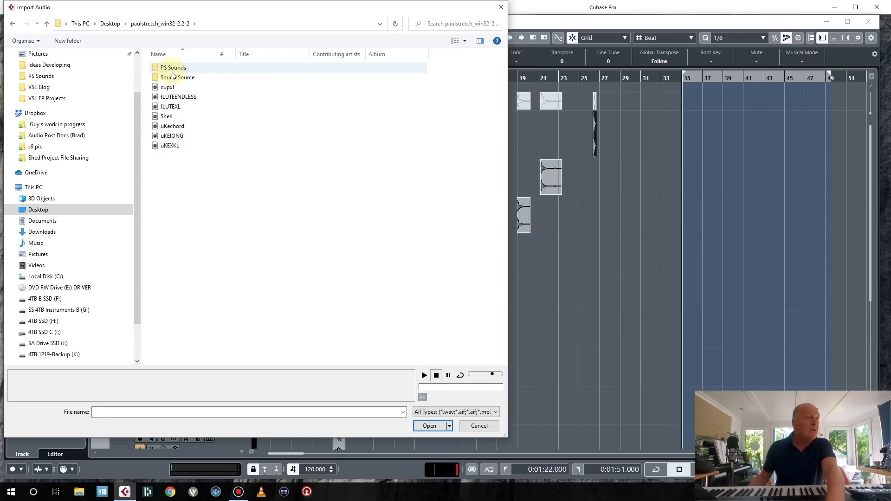
{"action": "left_click", "coordinate": [172, 147]}
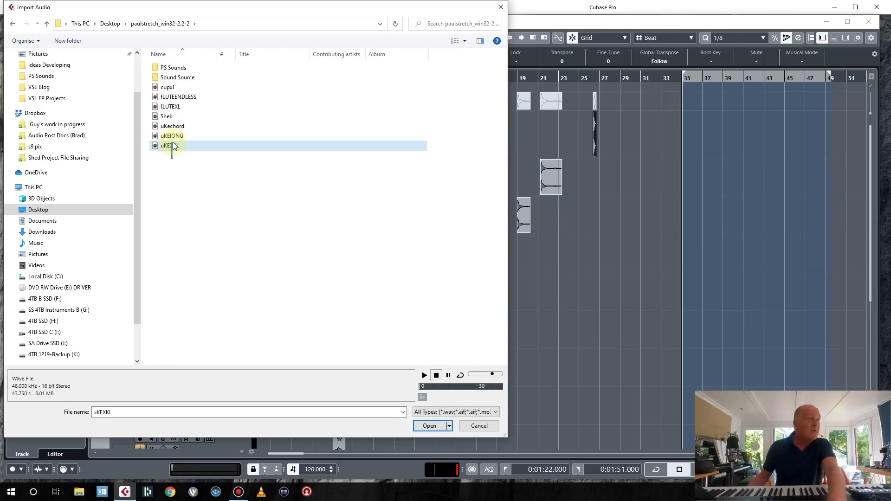
{"action": "left_click_drag", "start_coordinate": [173, 146], "coordinate": [176, 99]}
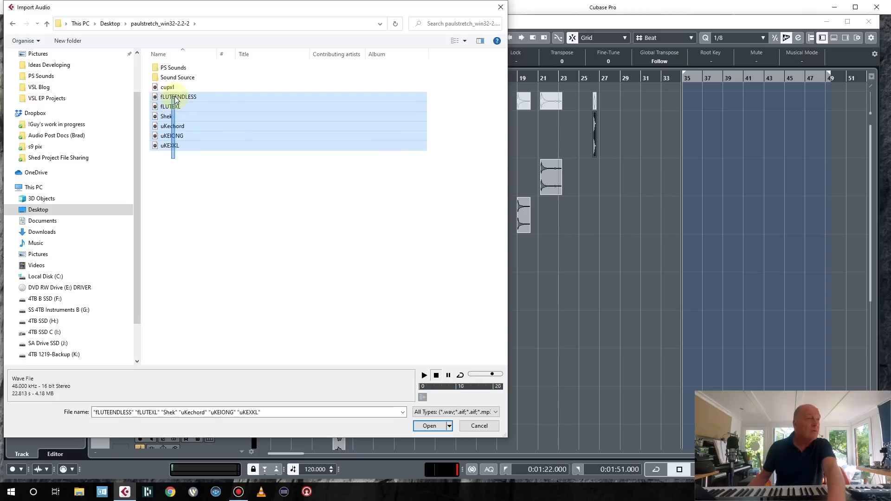
{"action": "left_click", "coordinate": [425, 426]}
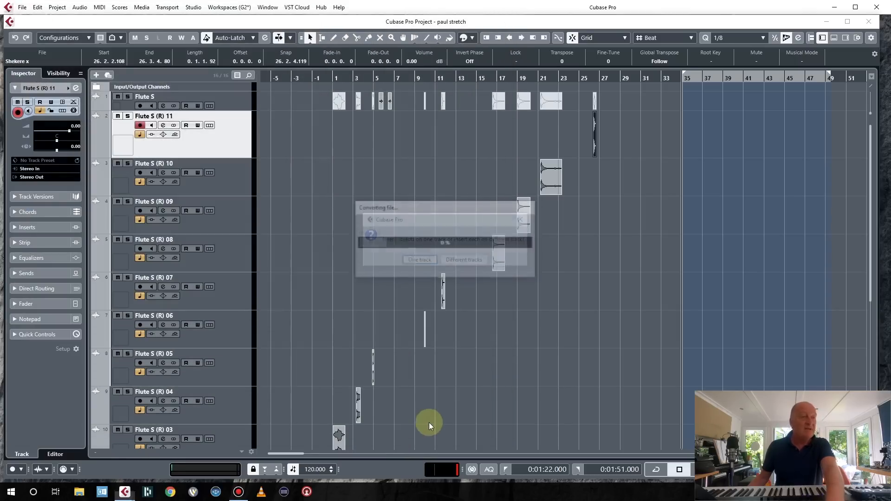
{"action": "left_click", "coordinate": [465, 260]}
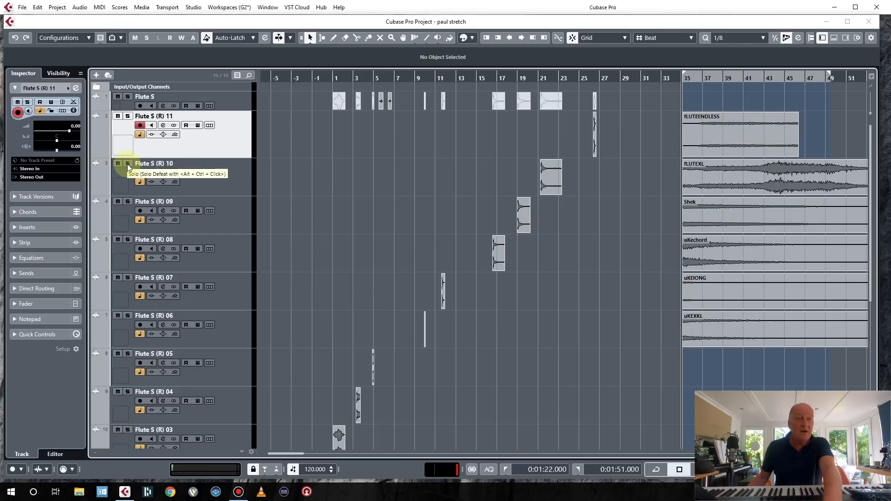
Solo the uKEXKL track and play it, then solo the uKEIONG track and play it.
{"action": "left_click", "coordinate": [128, 316]}
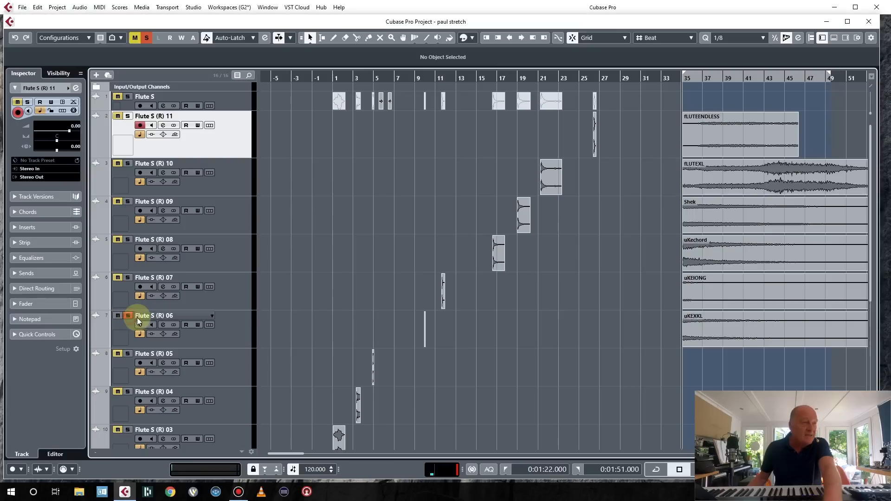
{"action": "key", "text": "space"}
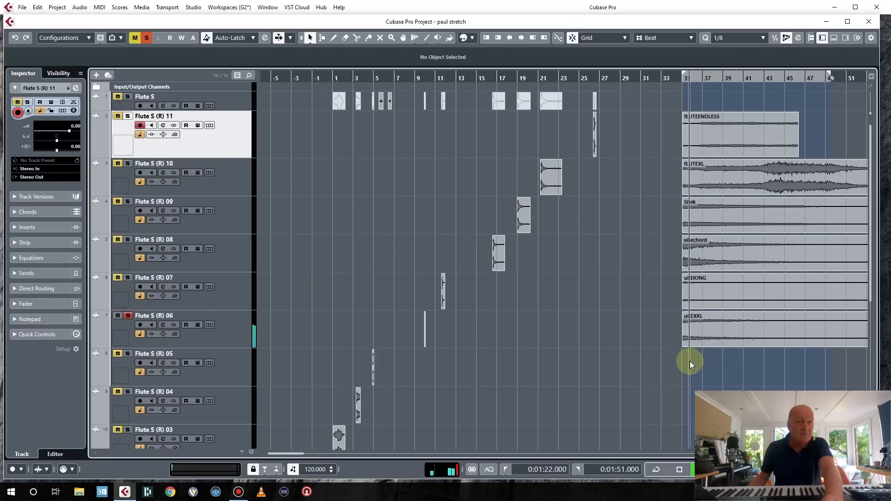
{"action": "key", "text": "f"}
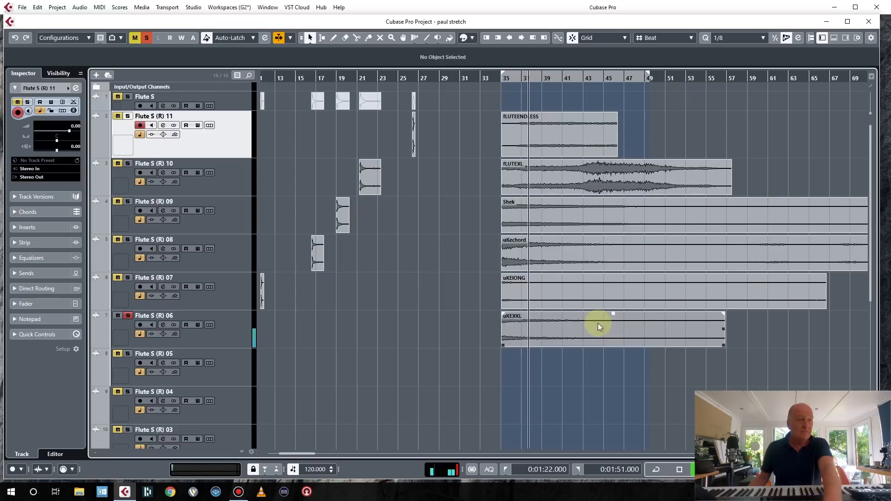
{"action": "left_click", "coordinate": [128, 278]}
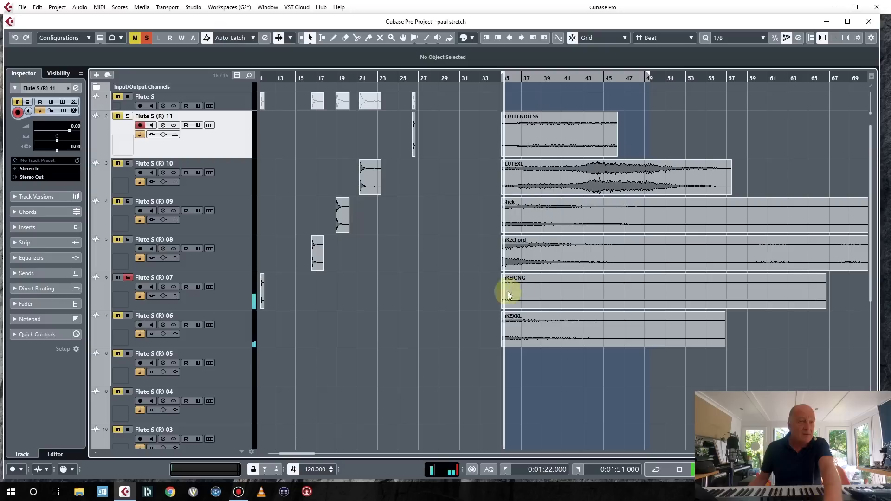
{"action": "key", "text": "space"}
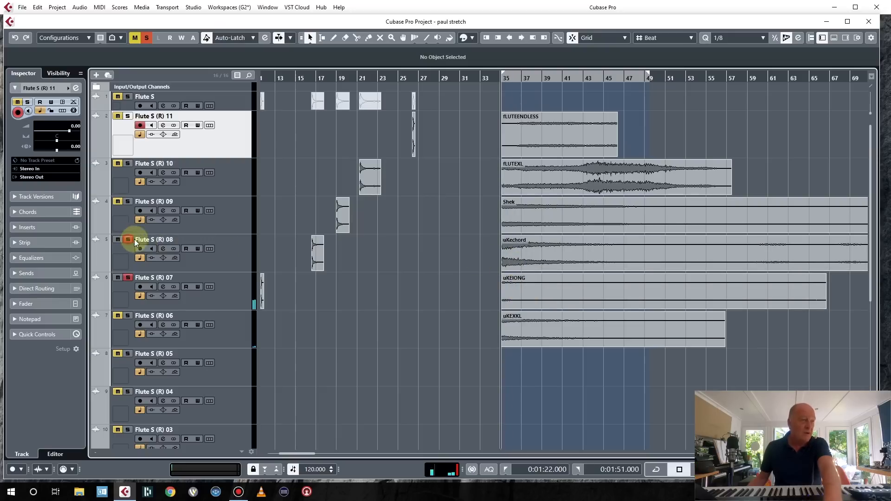
Solo the uKechord track instead of the uKEIONG track and play it.
{"action": "left_click", "coordinate": [129, 240]}
{"action": "left_click", "coordinate": [128, 278]}
{"action": "key", "text": "space"}
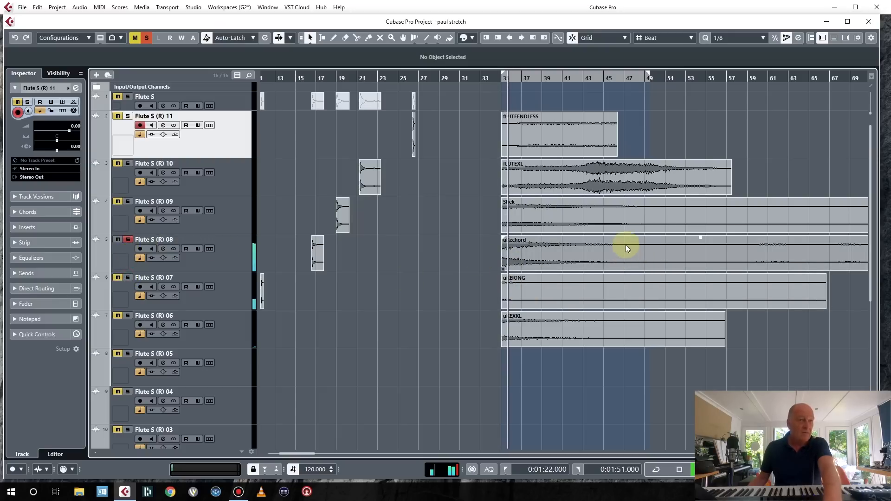
{"action": "left_click", "coordinate": [626, 243]}
{"action": "key", "text": "space"}
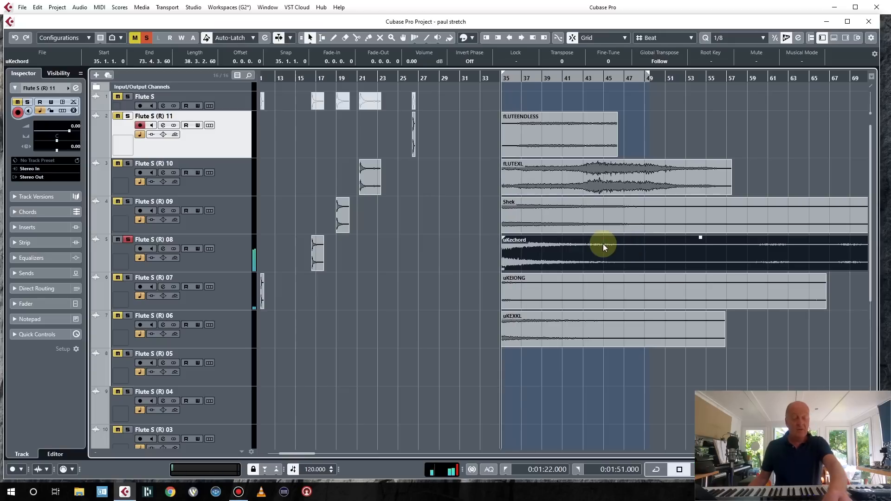
Move the uKechord event to bar 38, overlap a copy from about bar 76, and render both in place to a new track.
{"action": "left_click_drag", "start_coordinate": [593, 243], "coordinate": [633, 243]}
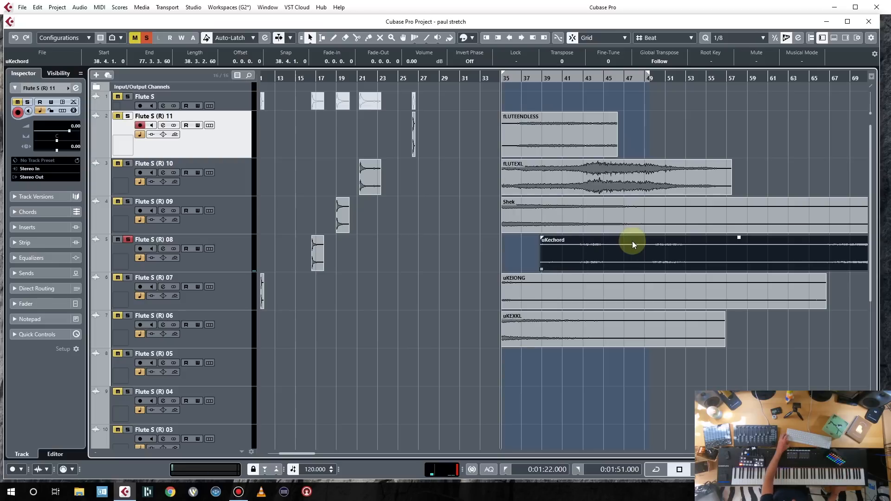
{"action": "key", "text": "g"}
{"action": "key", "text": "g"}
{"action": "key", "text": "g"}
{"action": "key", "text": "g"}
{"action": "key", "text": "g"}
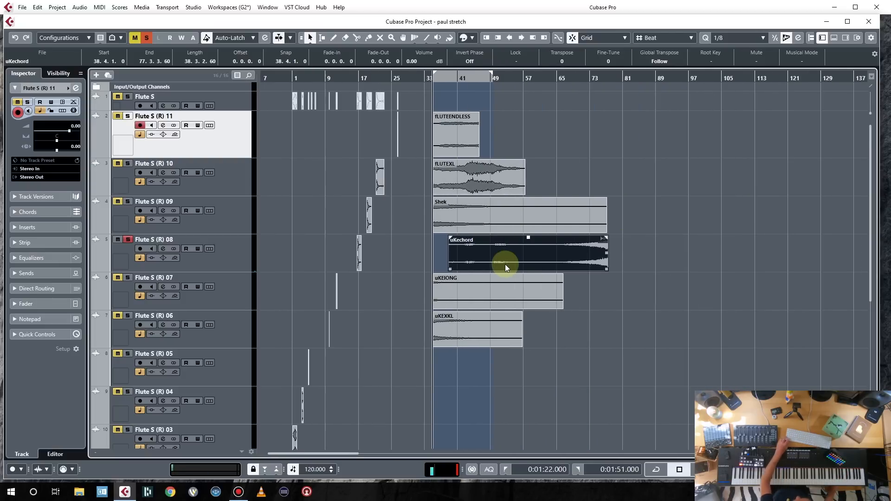
{"action": "left_click_drag", "start_coordinate": [488, 264], "coordinate": [692, 268]}
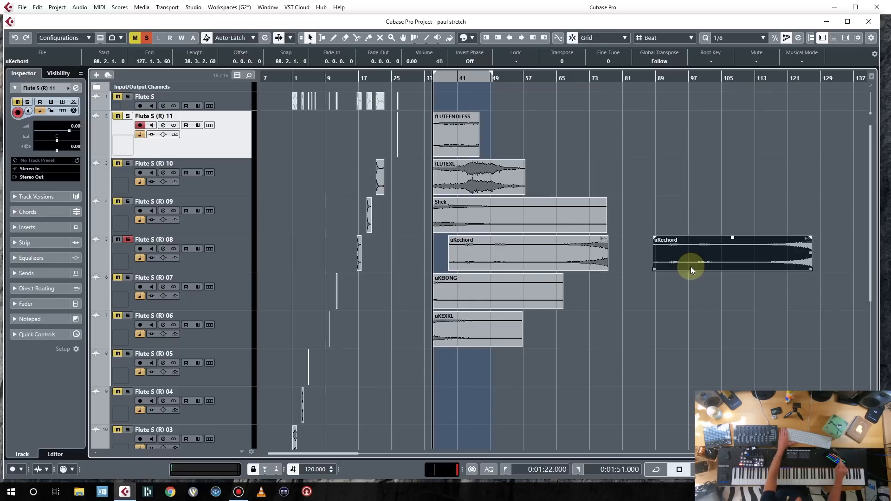
{"action": "key", "text": "ctrl+r"}
{"action": "left_click", "coordinate": [689, 226]}
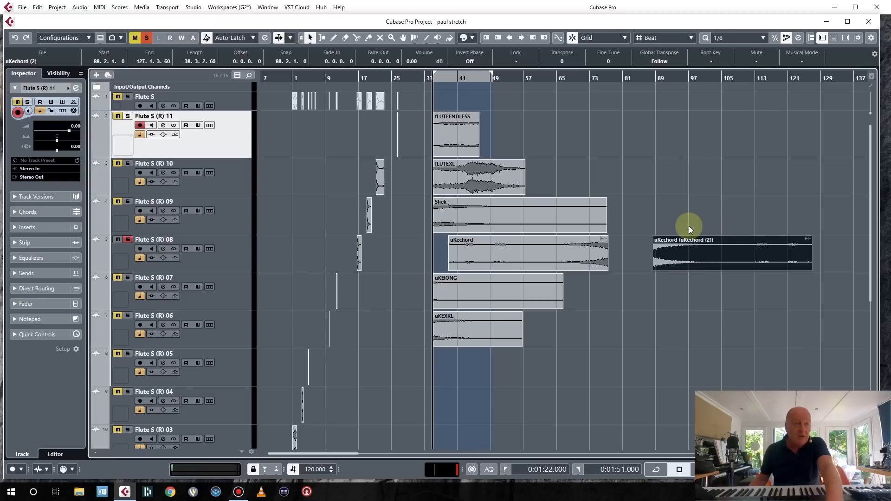
{"action": "left_click_drag", "start_coordinate": [686, 255], "coordinate": [636, 261]}
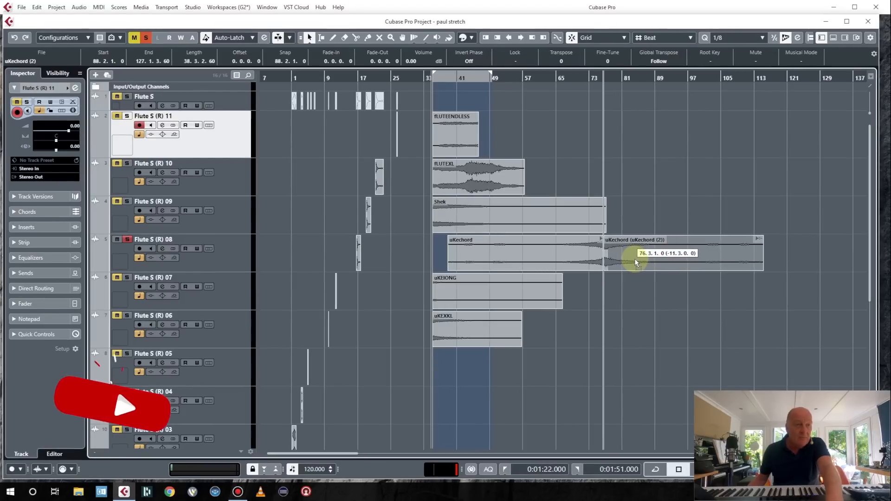
{"action": "left_click", "coordinate": [569, 251], "text": "shift"}
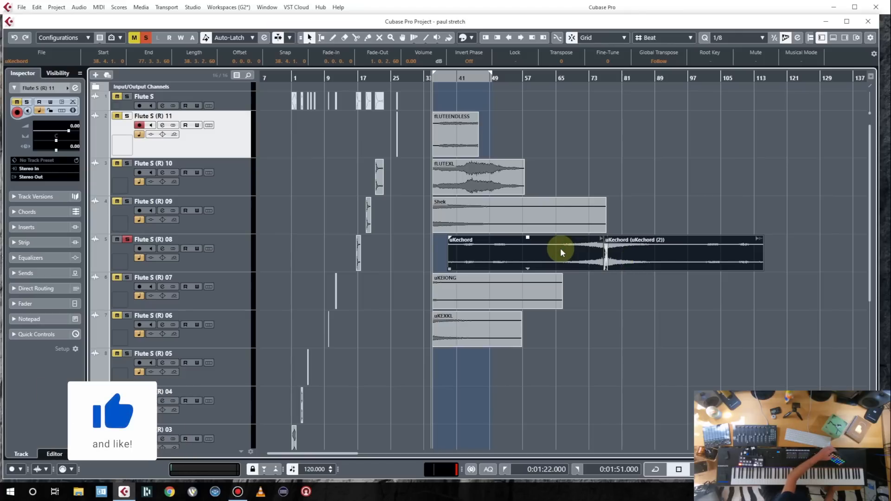
{"action": "key", "text": "alt+r"}
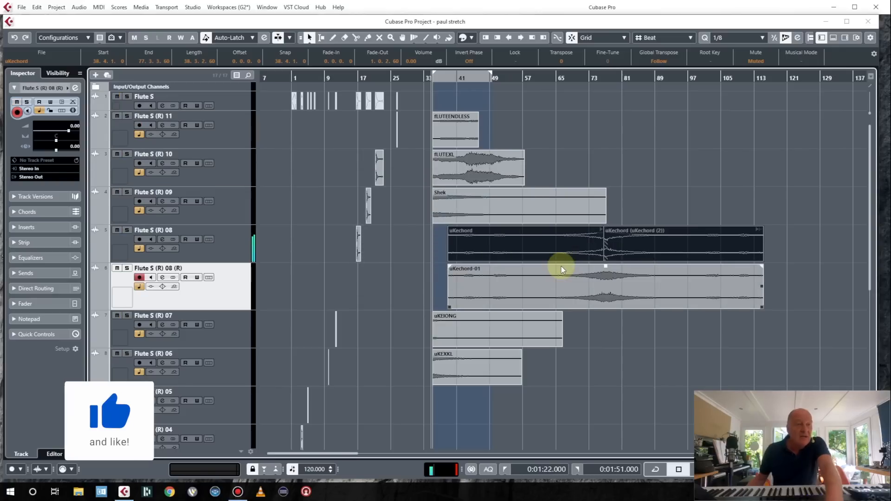
Trim the rendered uKechord-01 event to about 39 bars, add a fade-in and fade-out, move it to bar 34 and play.
{"action": "left_click_drag", "start_coordinate": [449, 307], "coordinate": [519, 306]}
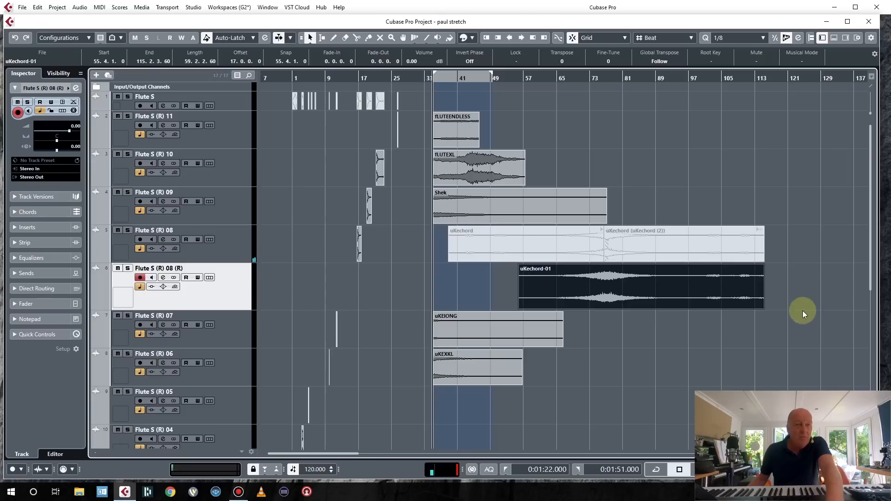
{"action": "left_click_drag", "start_coordinate": [763, 307], "coordinate": [682, 307]}
{"action": "left_click_drag", "start_coordinate": [681, 266], "coordinate": [665, 266]}
{"action": "left_click_drag", "start_coordinate": [519, 265], "coordinate": [547, 269]}
{"action": "left_click_drag", "start_coordinate": [602, 279], "coordinate": [512, 281]}
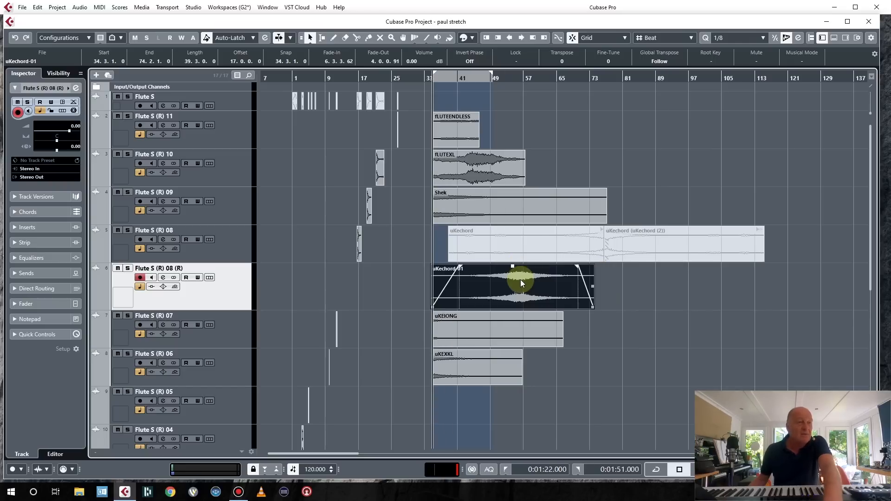
{"action": "key", "text": "space"}
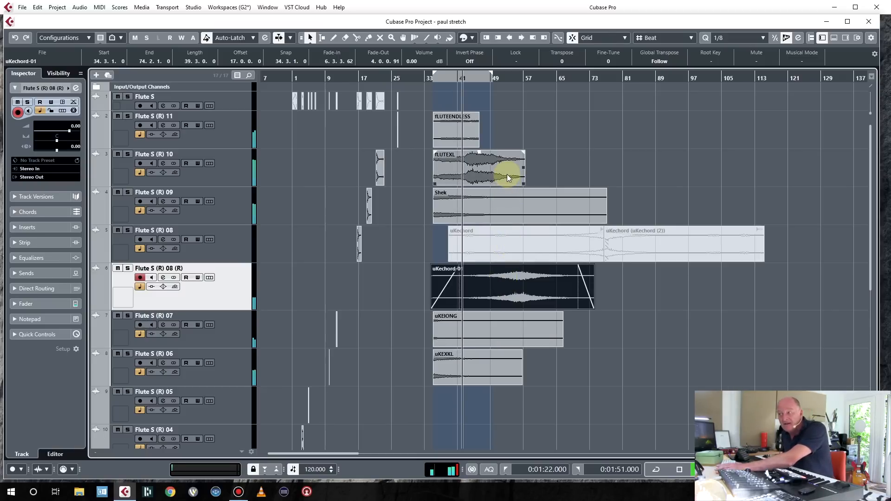
Extend the Shek sound with overlapping copies starting at bars 55 and 92, crossfading each overlap.
{"action": "left_click", "coordinate": [499, 202]}
{"action": "key", "text": "f"}
{"action": "left_click_drag", "start_coordinate": [499, 201], "coordinate": [580, 202]}
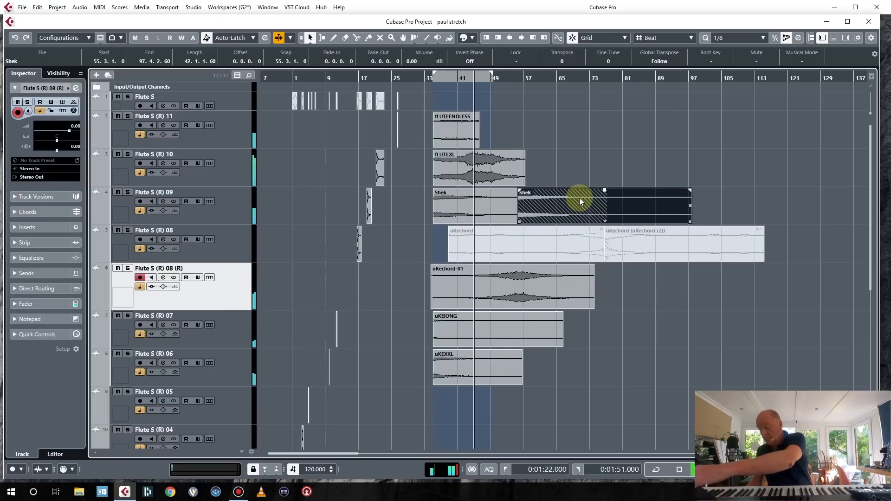
{"action": "key", "text": "x"}
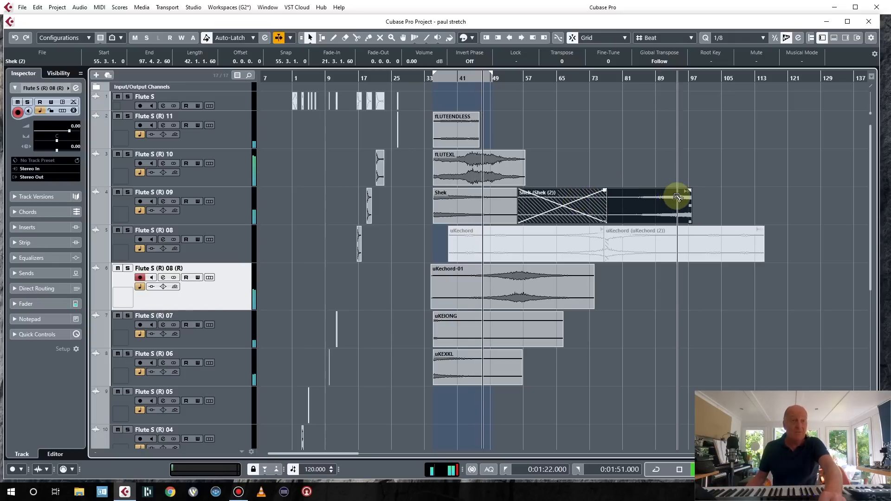
{"action": "left_click_drag", "start_coordinate": [689, 209], "coordinate": [806, 203]}
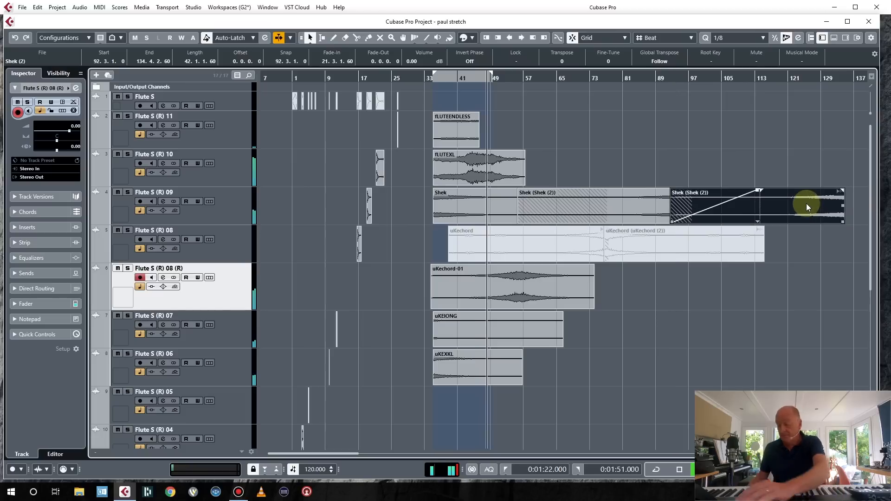
{"action": "key", "text": "ctrl+r"}
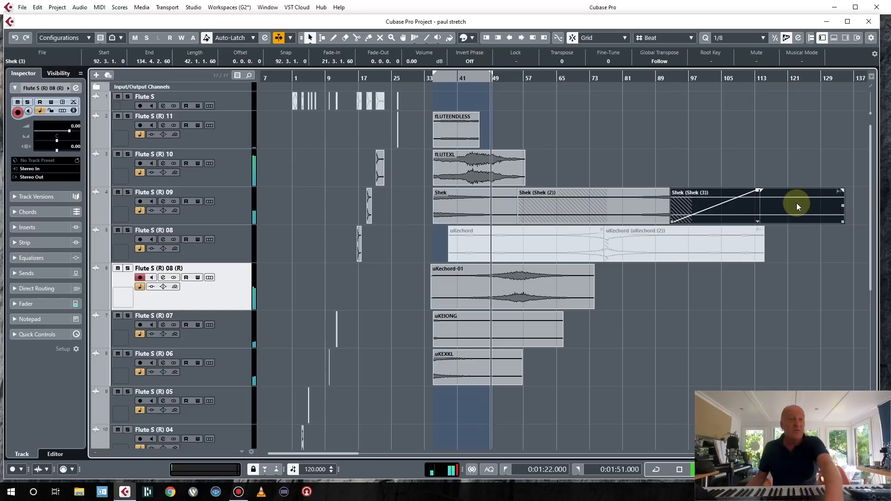
{"action": "key", "text": "x"}
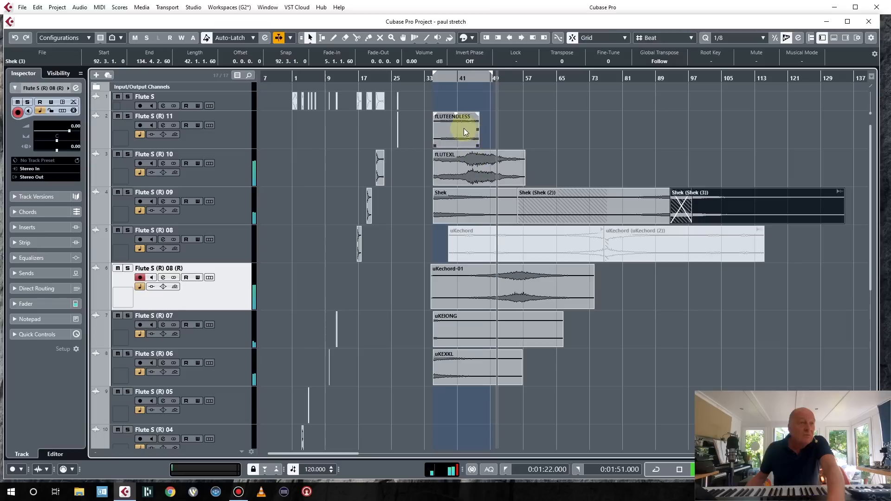
Place a copy of FLUTEENDLESS at about bar 61 and another overlapping at bar 70 with a crossfade.
{"action": "left_click", "coordinate": [462, 128]}
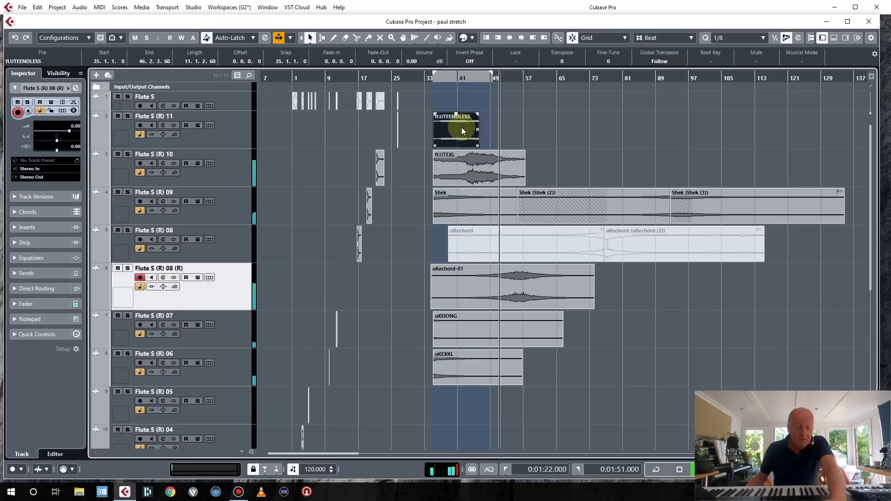
{"action": "left_click_drag", "start_coordinate": [463, 128], "coordinate": [565, 132]}
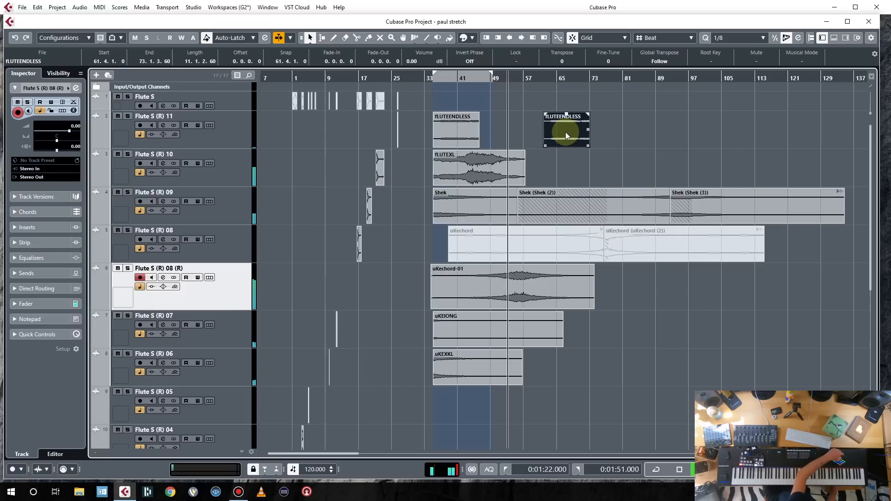
{"action": "left_click_drag", "start_coordinate": [565, 131], "coordinate": [597, 132]}
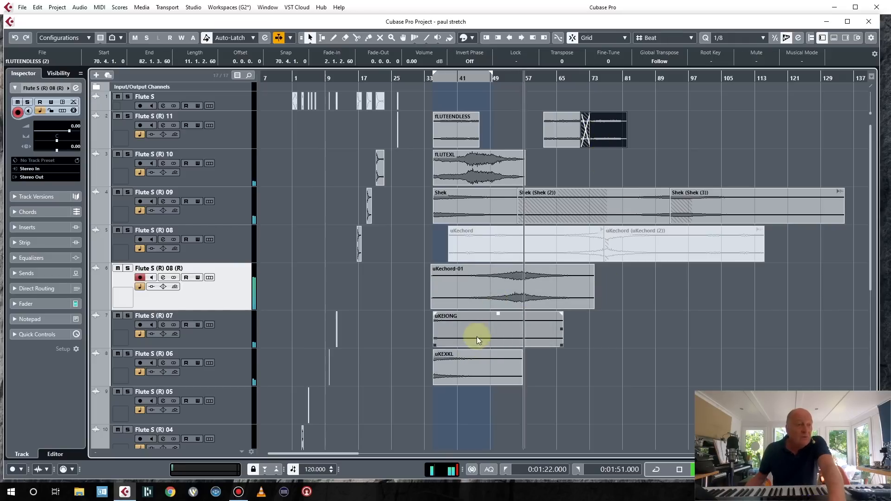
Add uKEXXL copies at about bars 59 and 80 and a uKEIONG copy at about bar 67.
{"action": "left_click_drag", "start_coordinate": [444, 372], "coordinate": [544, 370]}
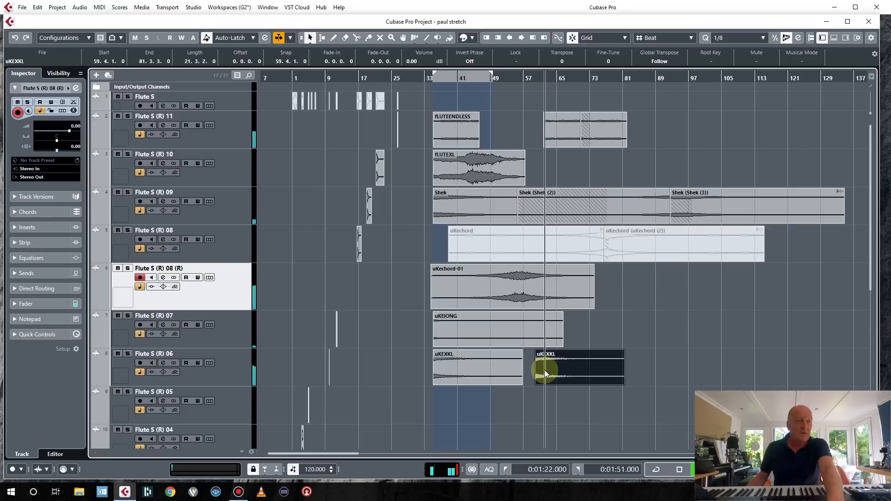
{"action": "mouse_move", "coordinate": [518, 287]}
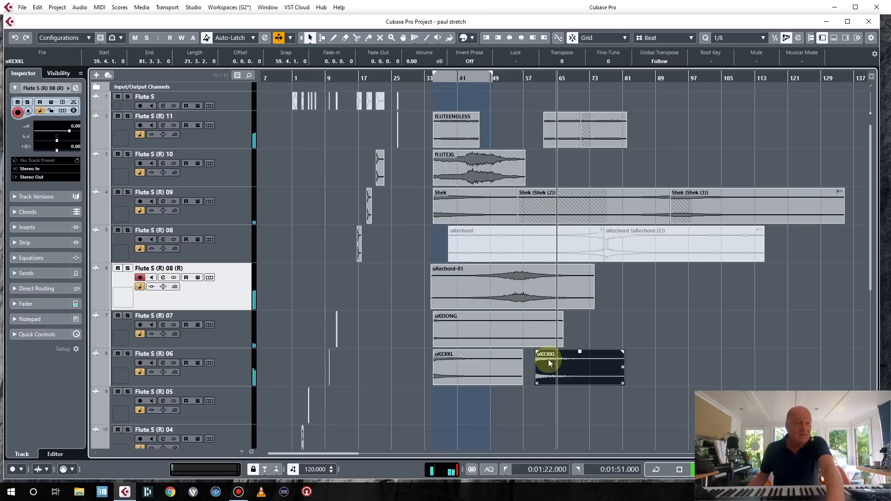
{"action": "left_click_drag", "start_coordinate": [560, 372], "coordinate": [638, 378]}
{"action": "left_click_drag", "start_coordinate": [481, 320], "coordinate": [606, 329]}
Add FLUTEXL copies at about bars 68 and 99, a uKechord-01 copy at bar 83 and a uKEIONG copy at bar 106.
{"action": "left_click_drag", "start_coordinate": [462, 167], "coordinate": [729, 170]}
{"action": "left_click_drag", "start_coordinate": [510, 290], "coordinate": [708, 287]}
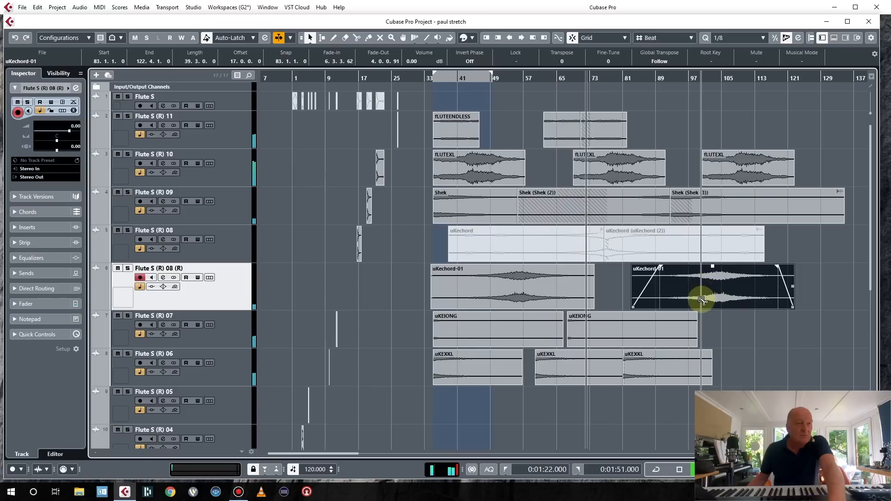
{"action": "left_click_drag", "start_coordinate": [602, 346], "coordinate": [769, 330]}
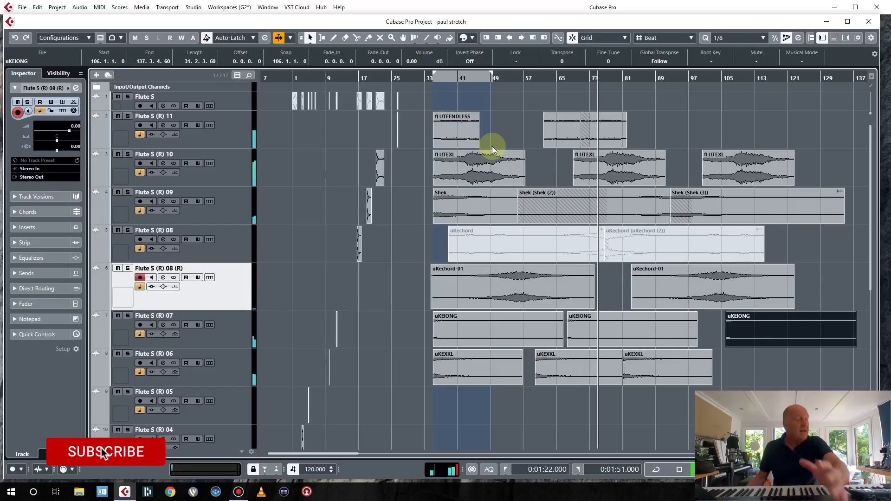
{"action": "left_click_drag", "start_coordinate": [696, 197], "coordinate": [638, 198]}
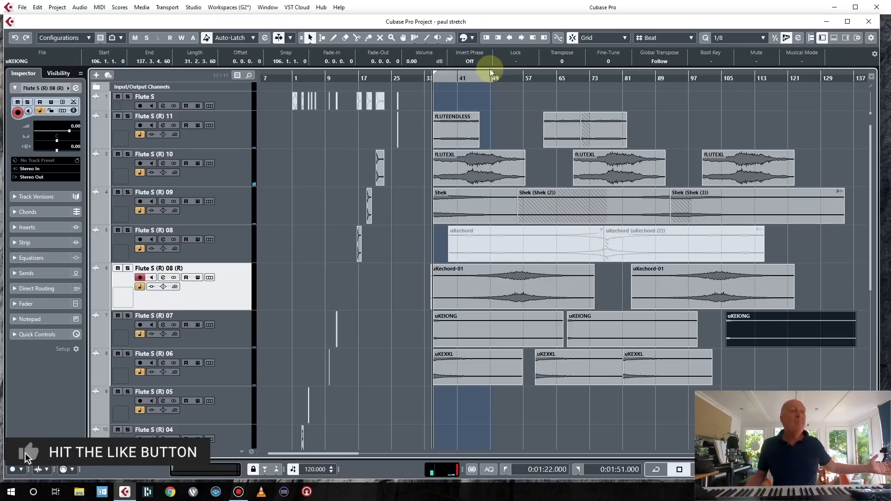
{"action": "left_click", "coordinate": [838, 86]}
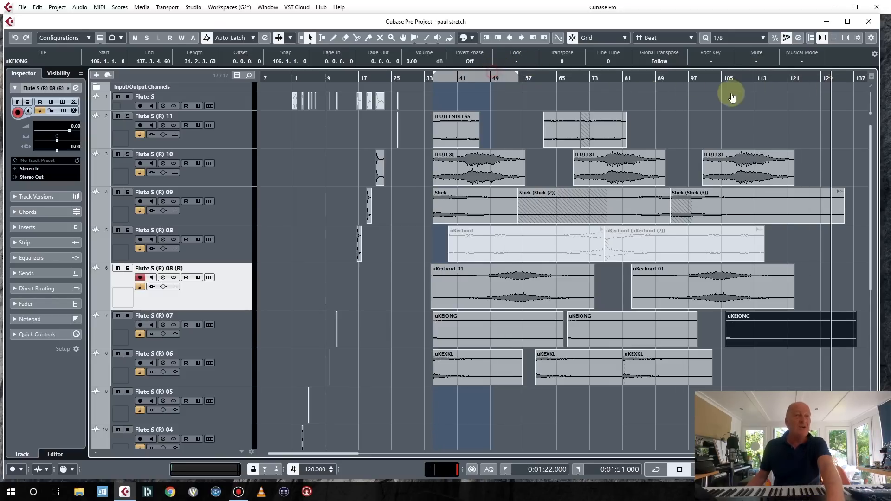
{"action": "scroll", "coordinate": [374, 184], "scroll_direction": "right", "scroll_amount": 5}
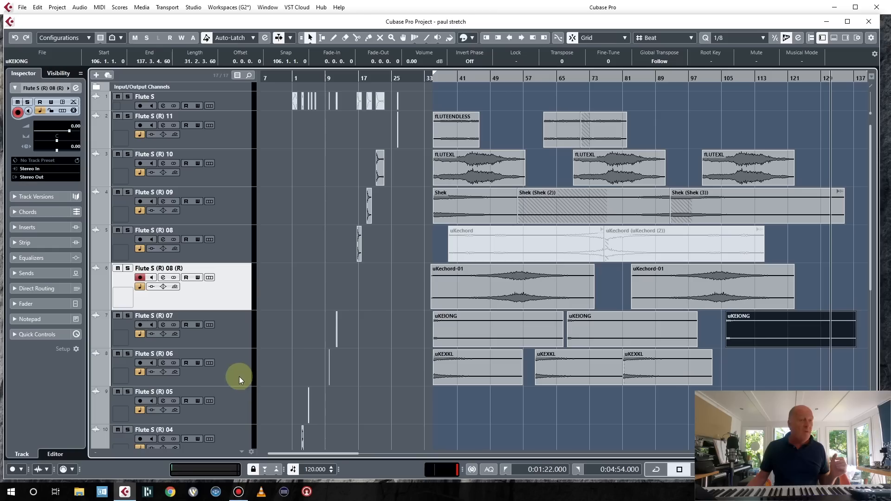
Add a Sampler track named Sampler below the Flute S (R) 06 track and enlarge the project area above its editor.
{"action": "left_click", "coordinate": [238, 372]}
{"action": "right_click", "coordinate": [237, 370]}
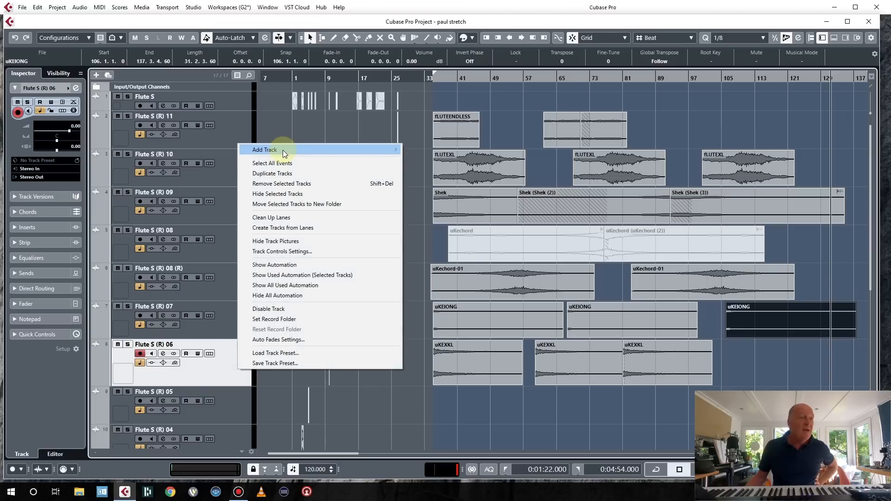
{"action": "mouse_move", "coordinate": [285, 154]}
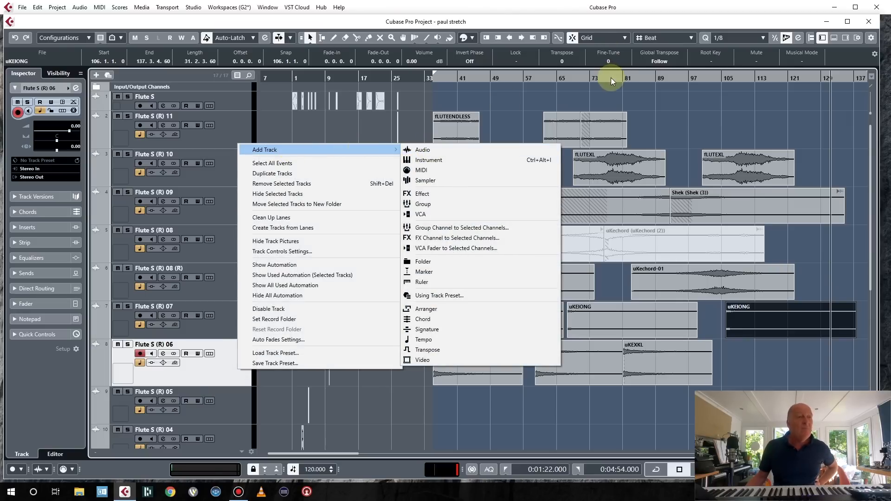
{"action": "left_click", "coordinate": [643, 95]}
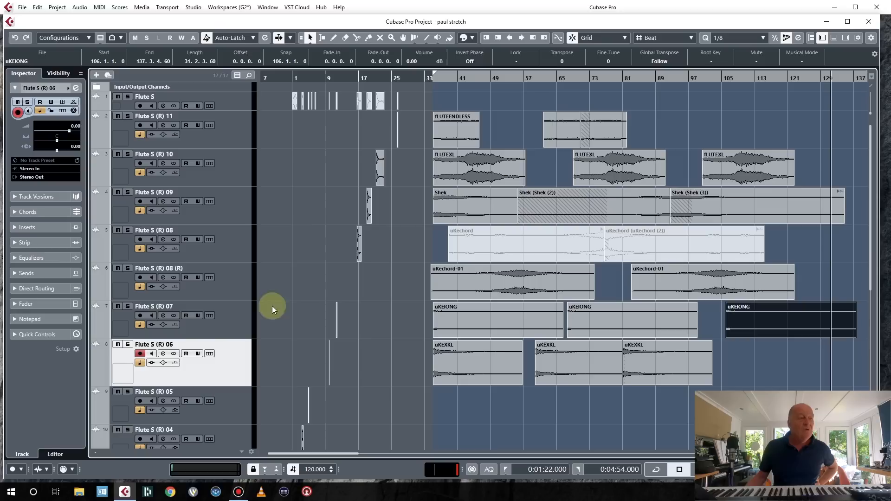
{"action": "right_click", "coordinate": [223, 365]}
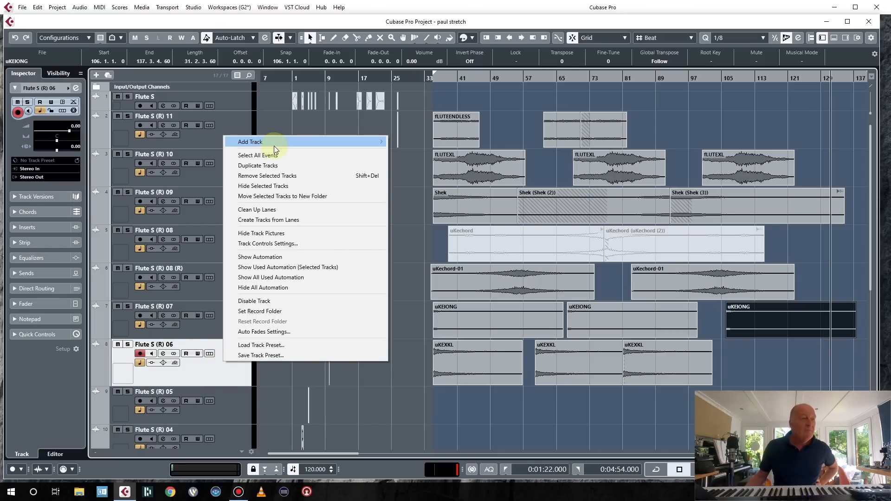
{"action": "mouse_move", "coordinate": [274, 144]}
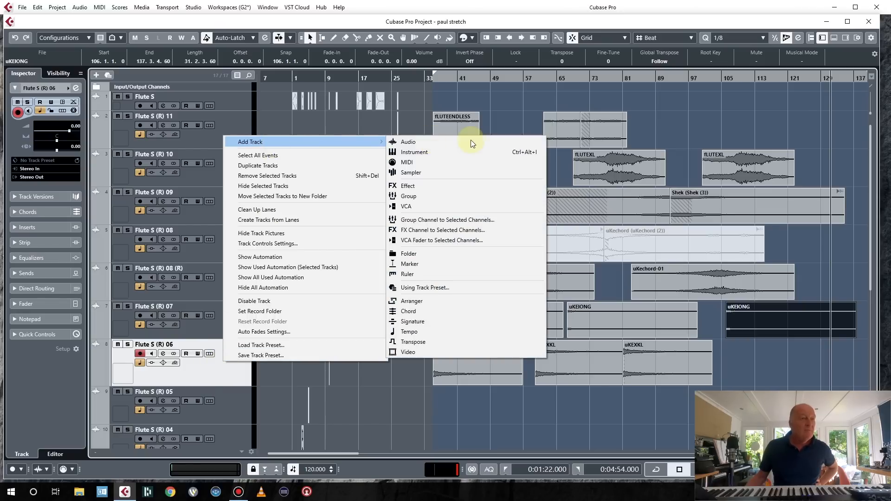
{"action": "left_click", "coordinate": [468, 173]}
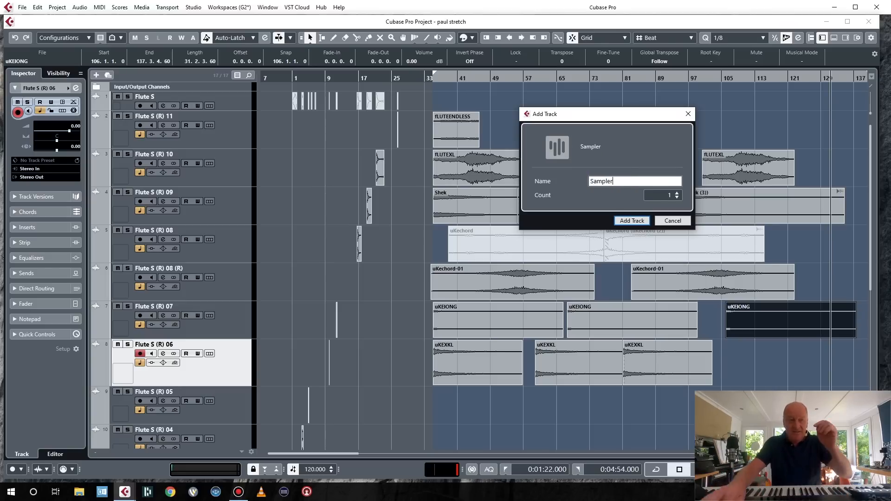
{"action": "key", "text": "Return"}
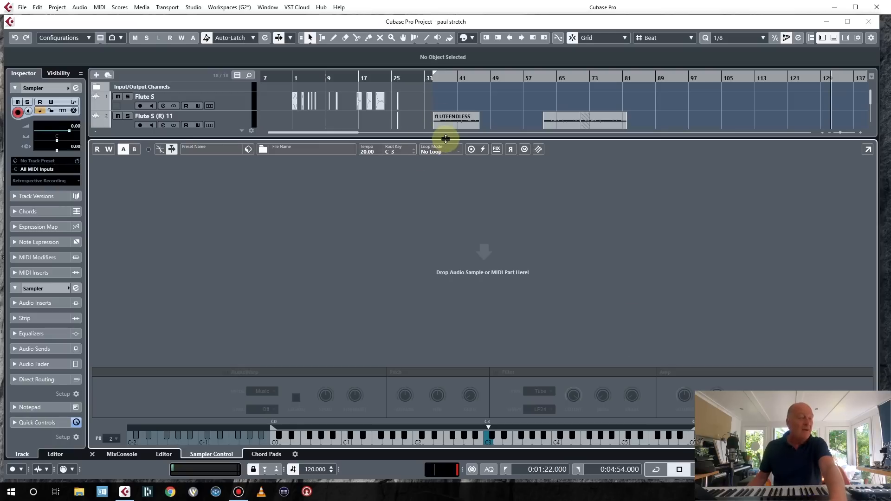
{"action": "left_click_drag", "start_coordinate": [446, 139], "coordinate": [457, 387]}
{"action": "left_click_drag", "start_coordinate": [473, 275], "coordinate": [475, 274]}
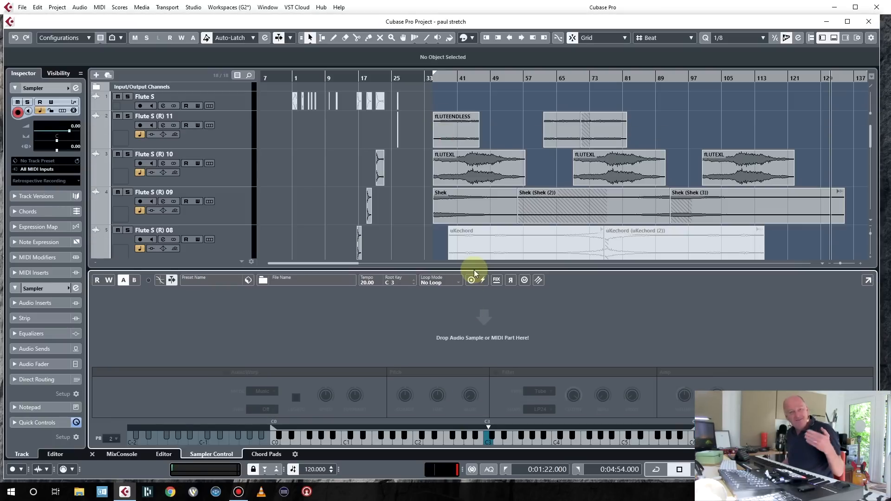
Record a MIDI part on the Sampler track from bar 37 to bar 59 by playing the keyboard.
{"action": "scroll", "coordinate": [461, 239], "scroll_direction": "down", "scroll_amount": 2}
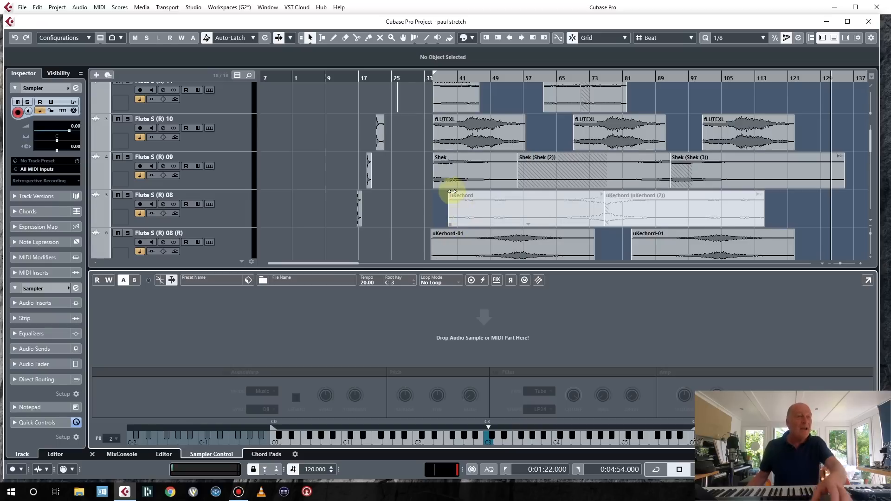
{"action": "scroll", "coordinate": [451, 197], "scroll_direction": "down", "scroll_amount": 1}
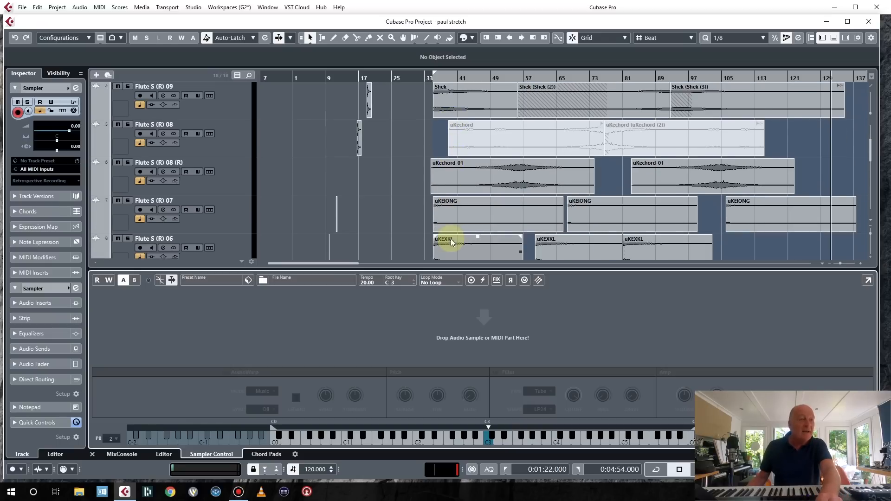
{"action": "scroll", "coordinate": [457, 253], "scroll_direction": "down", "scroll_amount": 1}
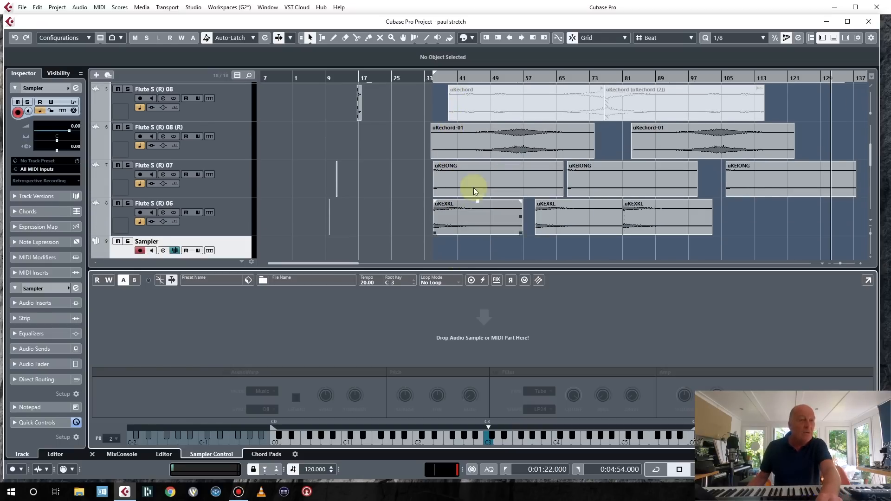
{"action": "left_click", "coordinate": [455, 216]}
{"action": "left_click_drag", "start_coordinate": [455, 217], "coordinate": [453, 322]}
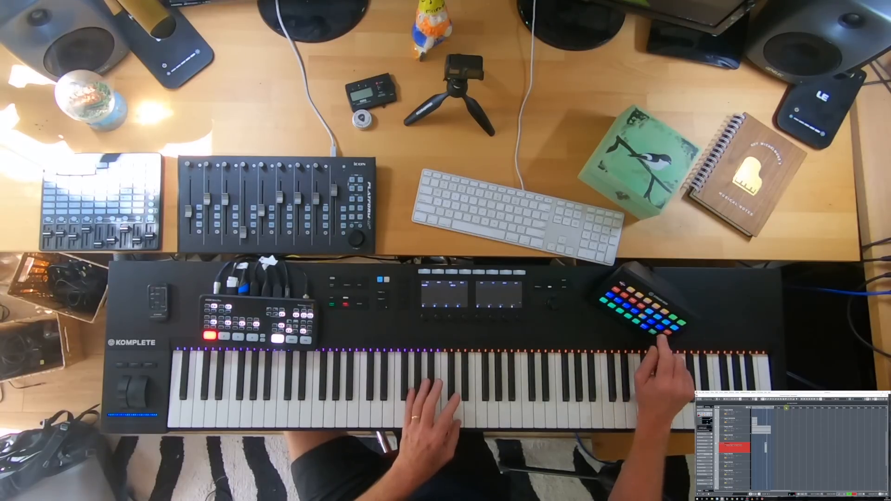
{"action": "key", "text": "space"}
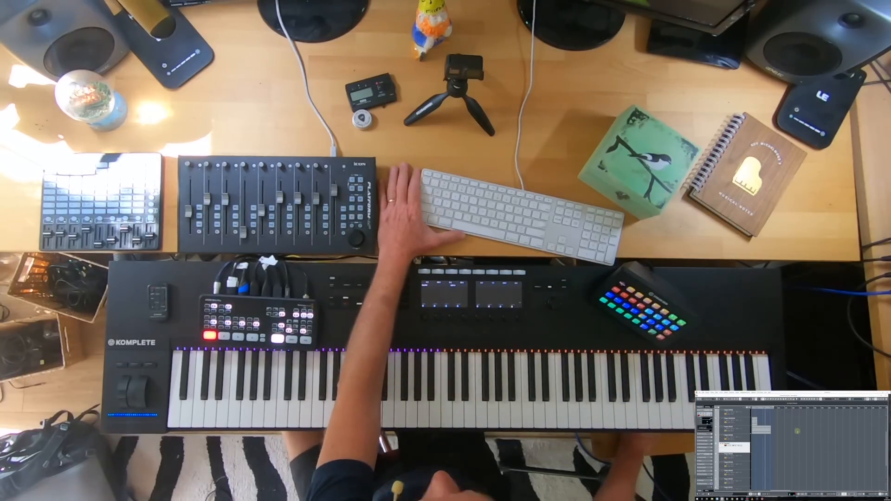
{"action": "key", "text": "KP_1"}
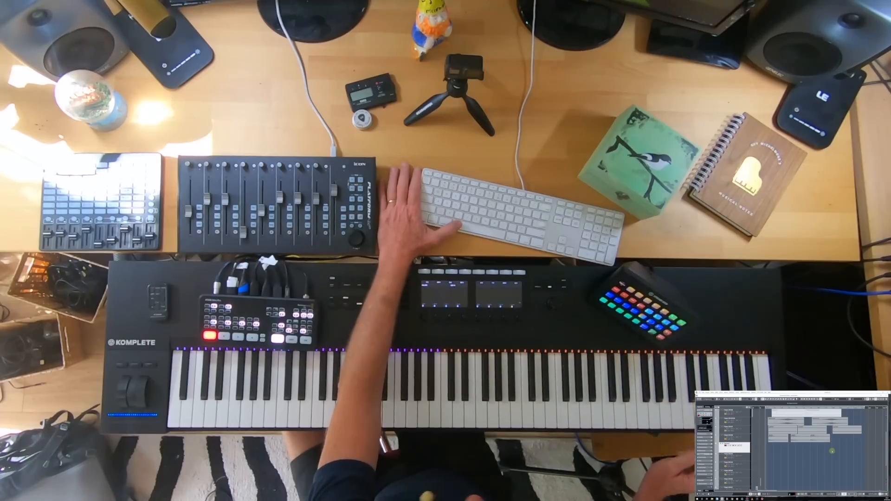
{"action": "key", "text": "KP_Multiply"}
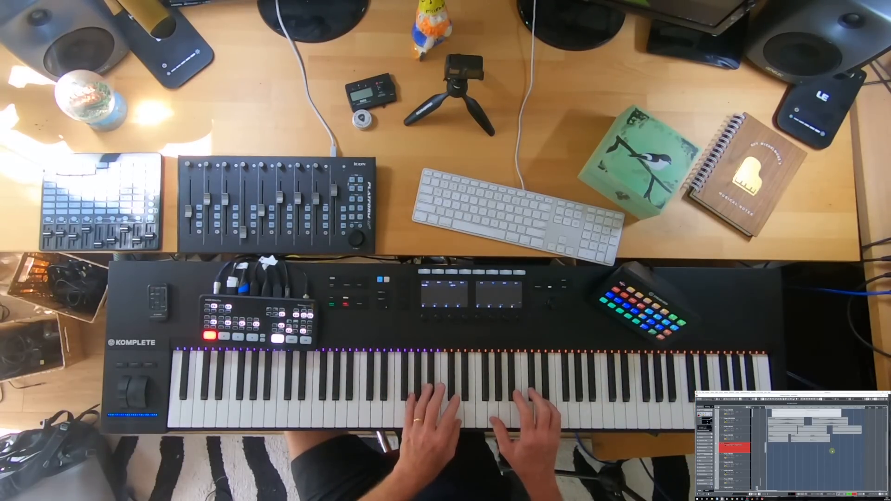
{"action": "key", "text": "h"}
{"action": "key", "text": "h"}
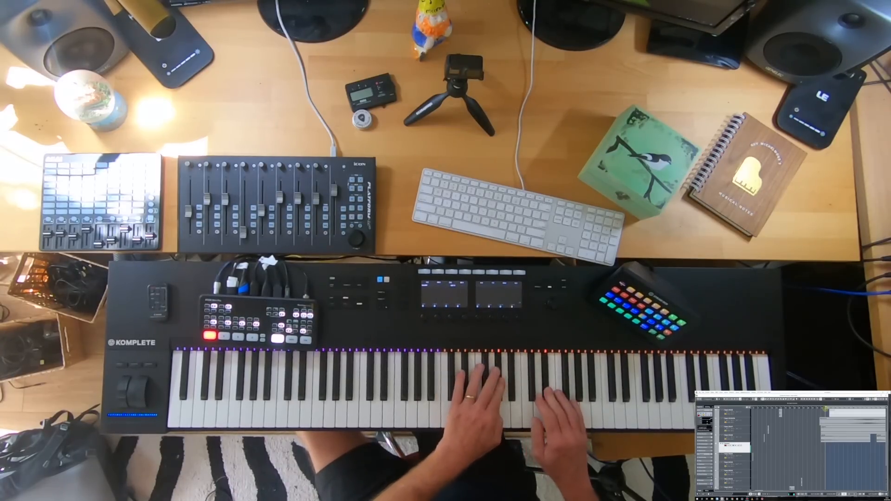
{"action": "key", "text": "KP_Multiply"}
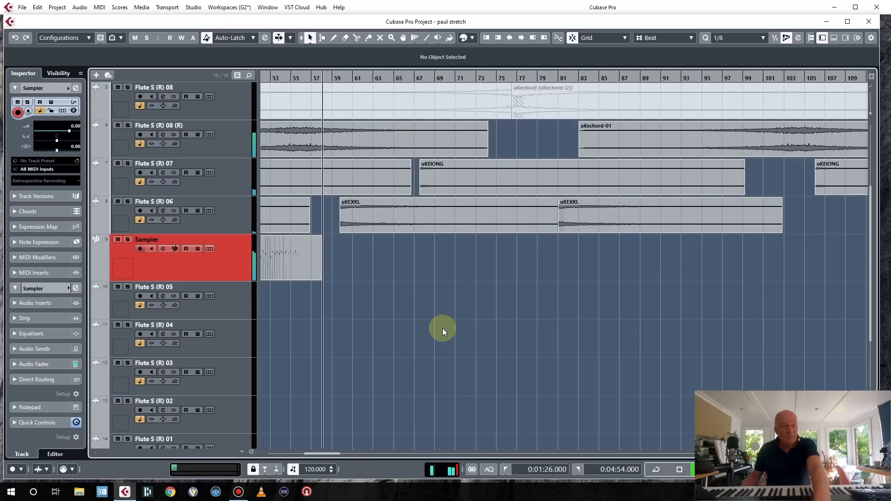
{"action": "key", "text": "space"}
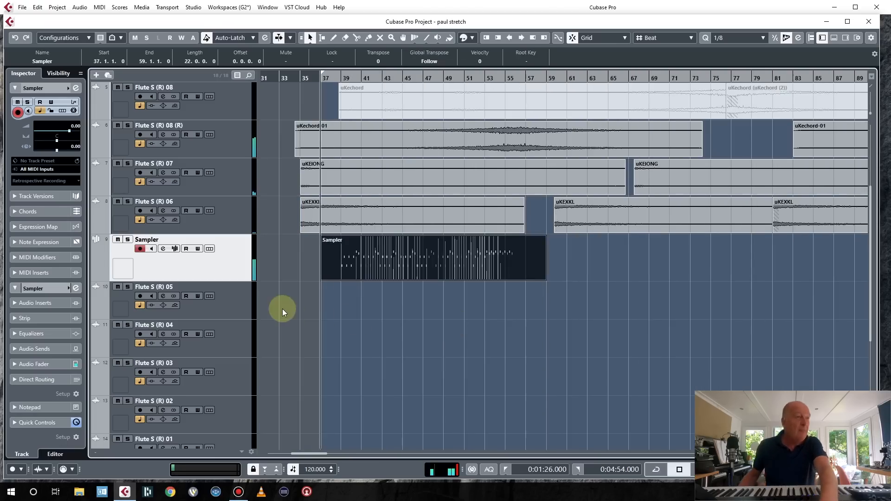
Add an instrument track using Synapse DUNE 3 below the Sampler track.
{"action": "right_click", "coordinate": [234, 275]}
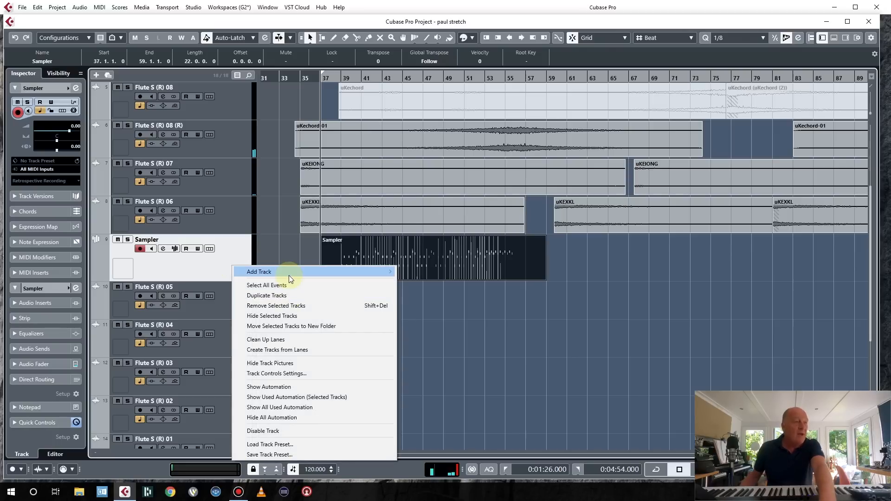
{"action": "mouse_move", "coordinate": [297, 273]}
{"action": "left_click", "coordinate": [403, 281]}
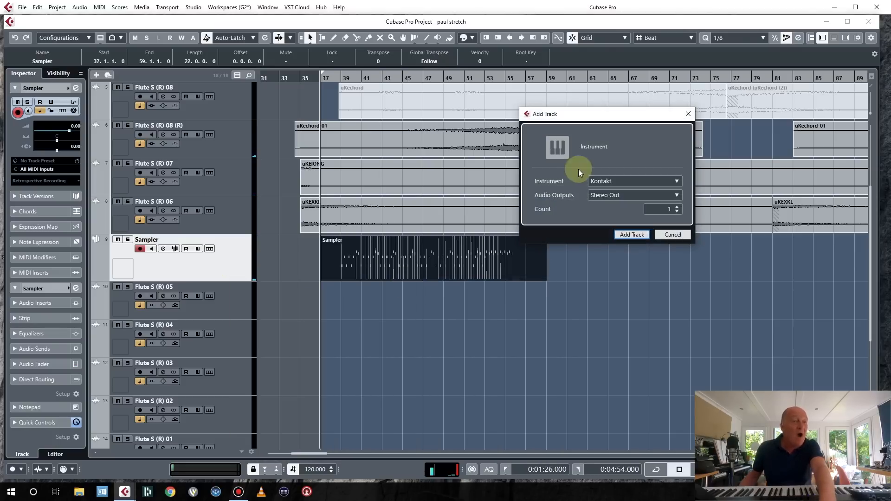
{"action": "left_click", "coordinate": [598, 185]}
{"action": "scroll", "coordinate": [587, 393], "scroll_direction": "down", "scroll_amount": 8}
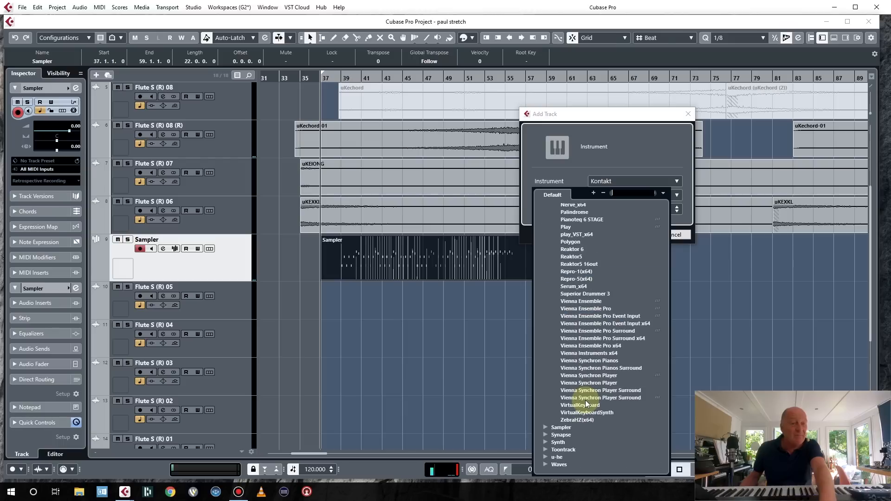
{"action": "left_click", "coordinate": [547, 434]}
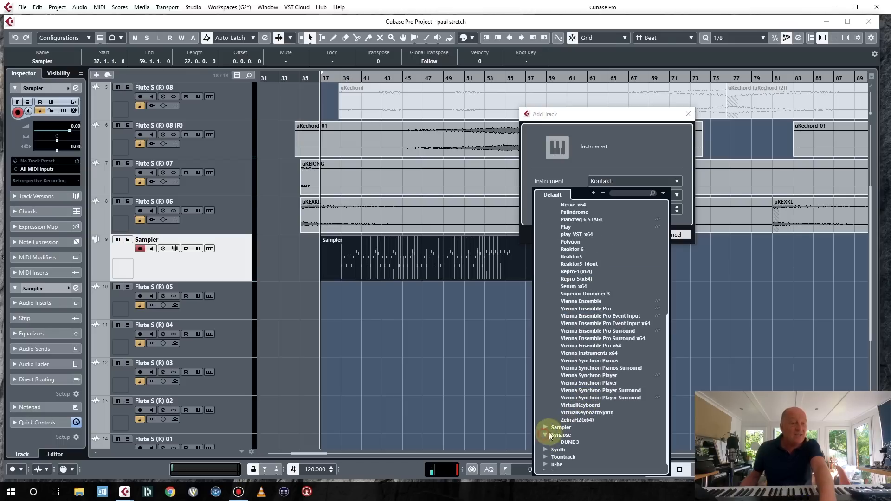
{"action": "left_click", "coordinate": [570, 444]}
{"action": "left_click", "coordinate": [639, 236]}
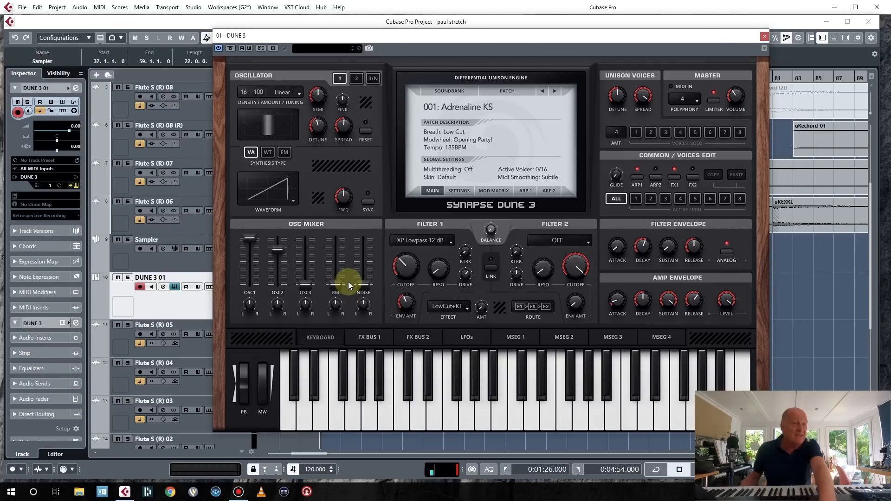
Load the Bass of War MK patch from the DUNE 3 Factory Bass soundbank.
{"action": "left_click", "coordinate": [444, 93]}
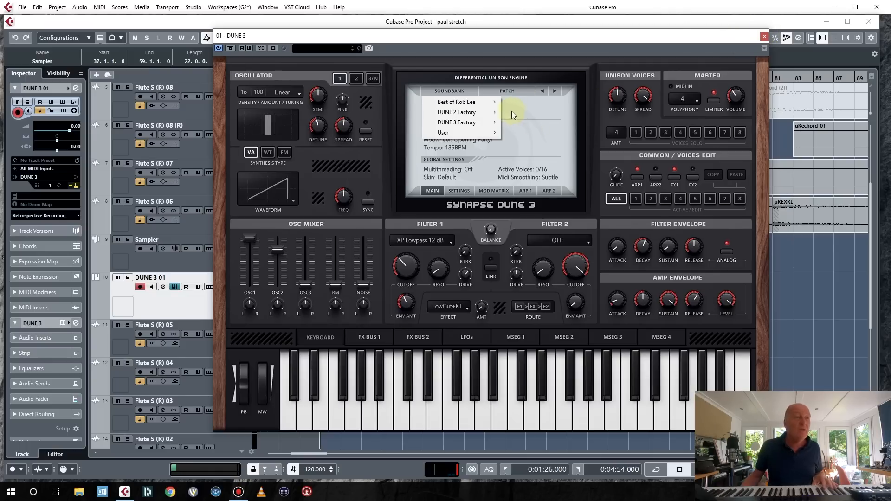
{"action": "mouse_move", "coordinate": [482, 123]}
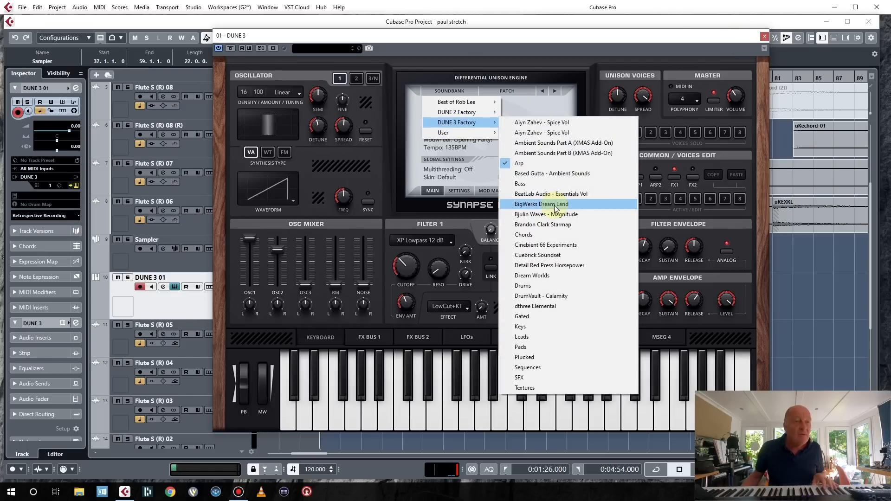
{"action": "left_click", "coordinate": [554, 184]}
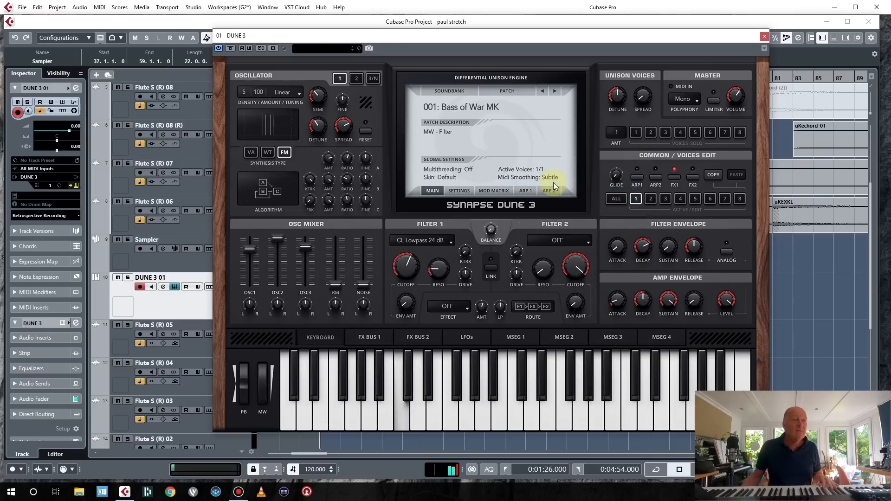
Lower the Filter 1 cutoff to about 28% and close the DUNE 3 window.
{"action": "left_click_drag", "start_coordinate": [406, 267], "coordinate": [405, 292]}
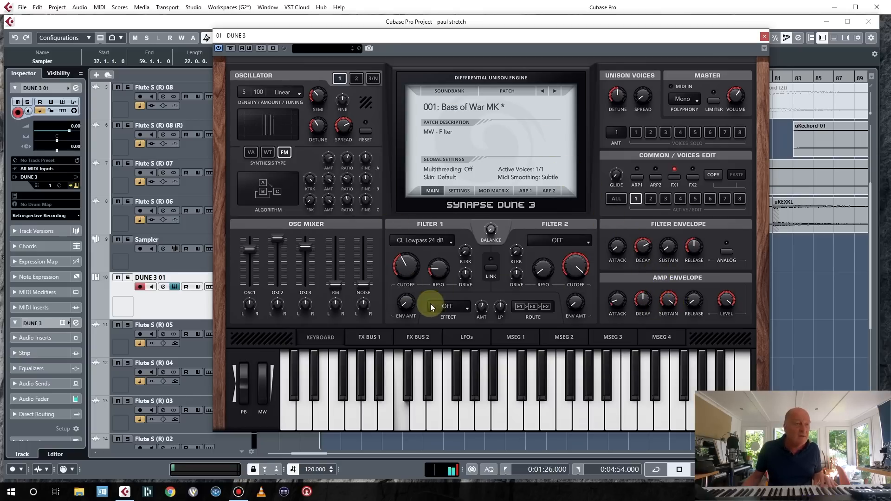
{"action": "mouse_move", "coordinate": [405, 299]}
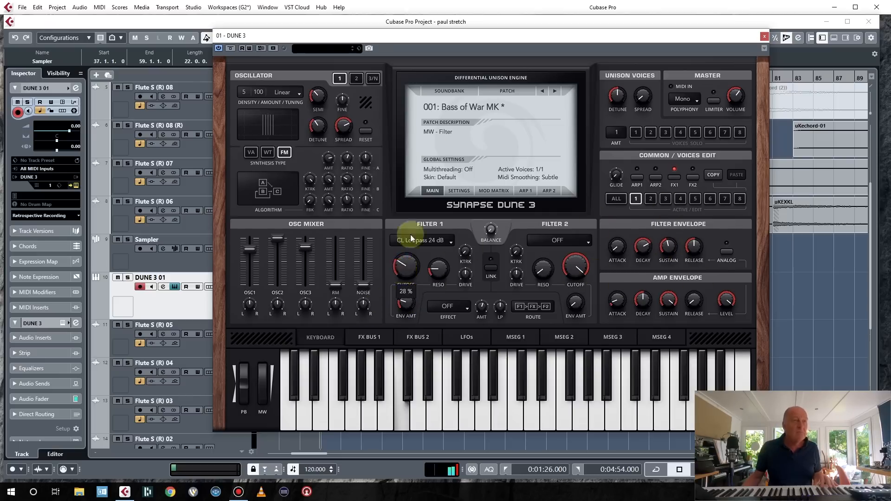
{"action": "left_click_drag", "start_coordinate": [407, 36], "coordinate": [407, 0]}
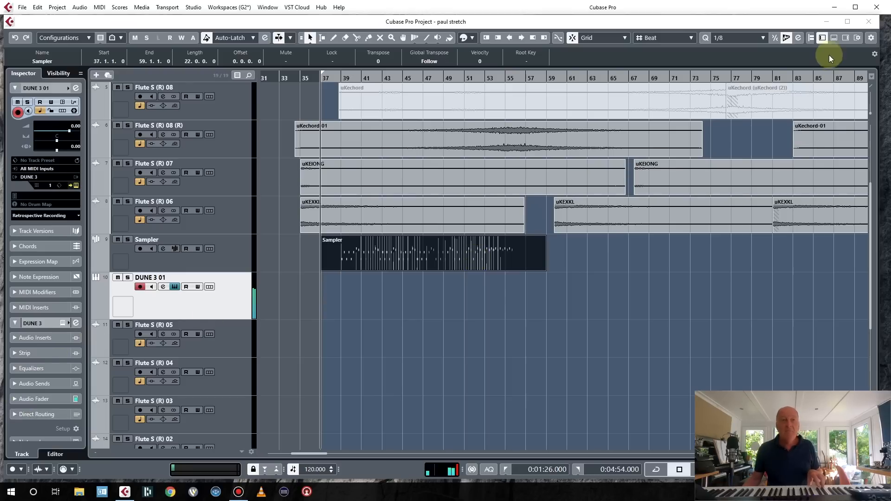
Open the MixConsole in the lower zone and switch it to show the channel insert slots.
{"action": "left_click", "coordinate": [834, 38]}
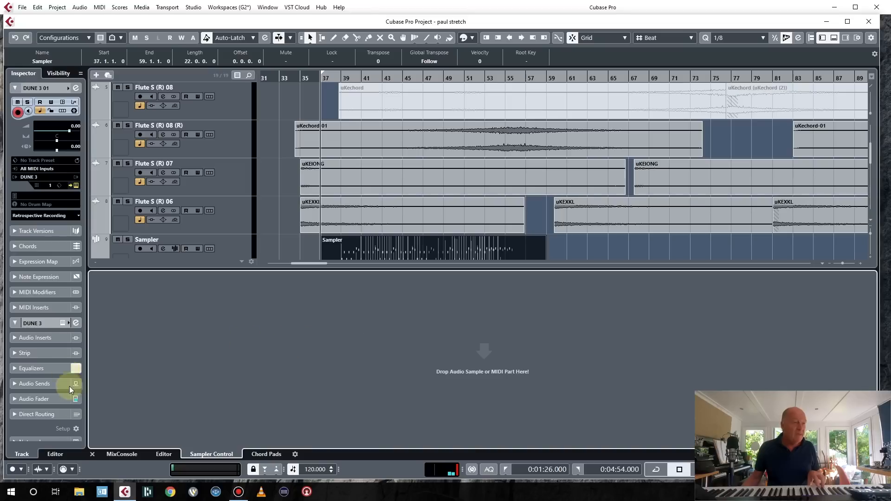
{"action": "left_click", "coordinate": [112, 454]}
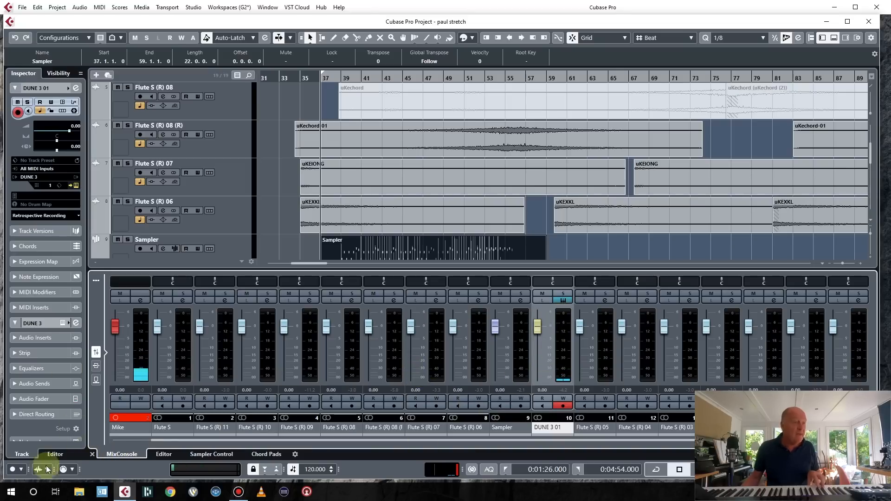
{"action": "left_click", "coordinate": [99, 365]}
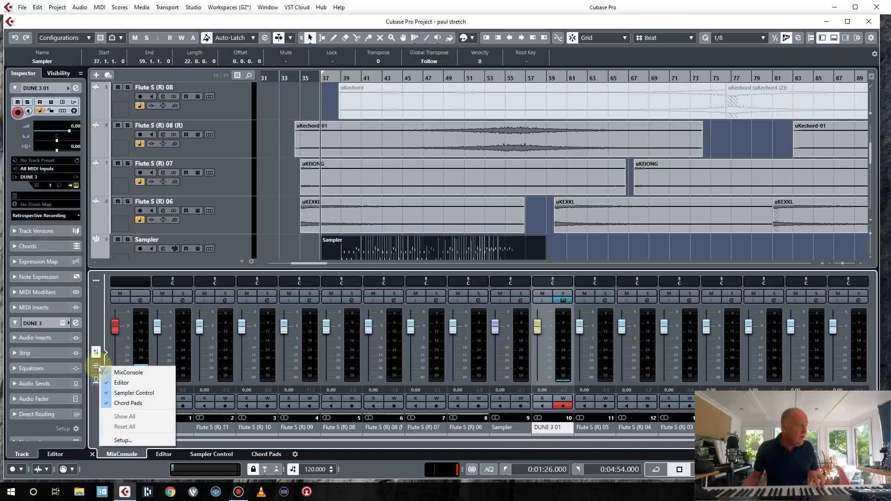
{"action": "left_click", "coordinate": [96, 376]}
{"action": "left_click", "coordinate": [97, 376]}
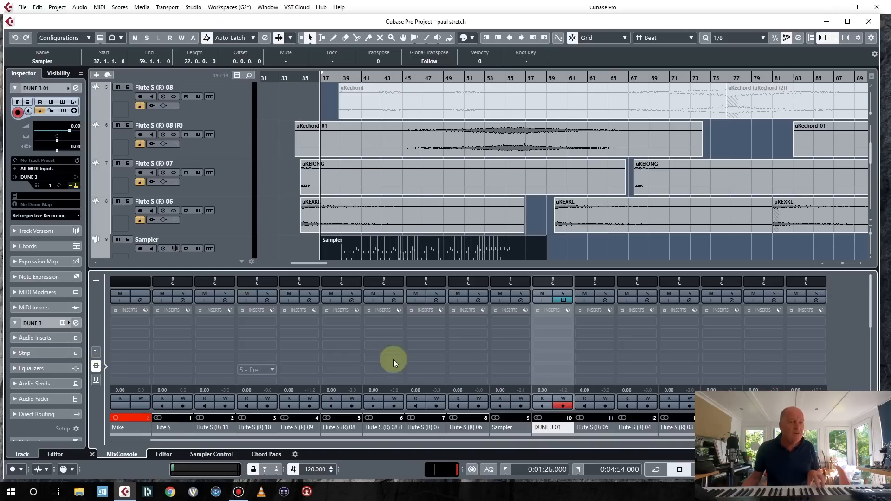
Search for trance and insert kHs Trance Gate on the DUNE 3 01 channel.
{"action": "left_click", "coordinate": [565, 334]}
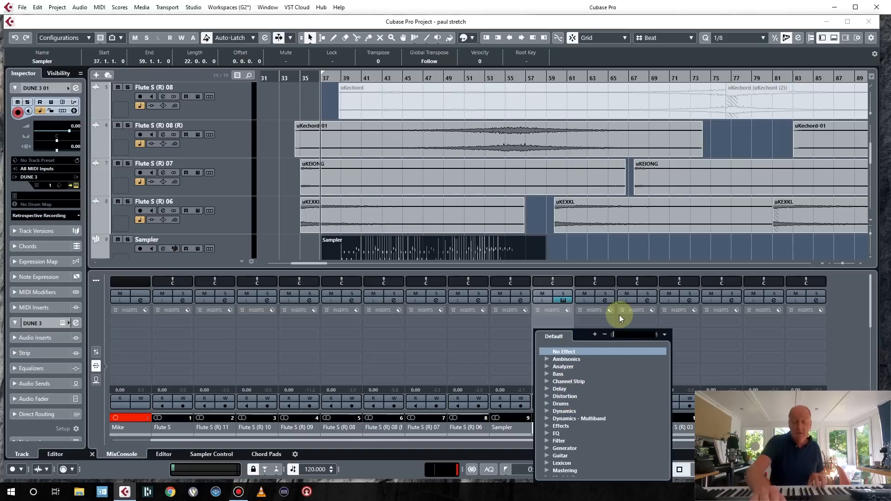
{"action": "type", "text": "trance"}
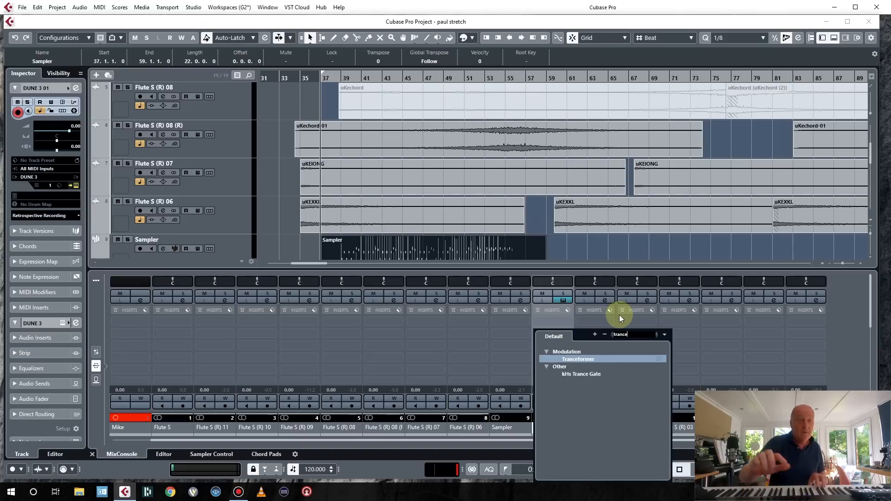
{"action": "left_click", "coordinate": [597, 372]}
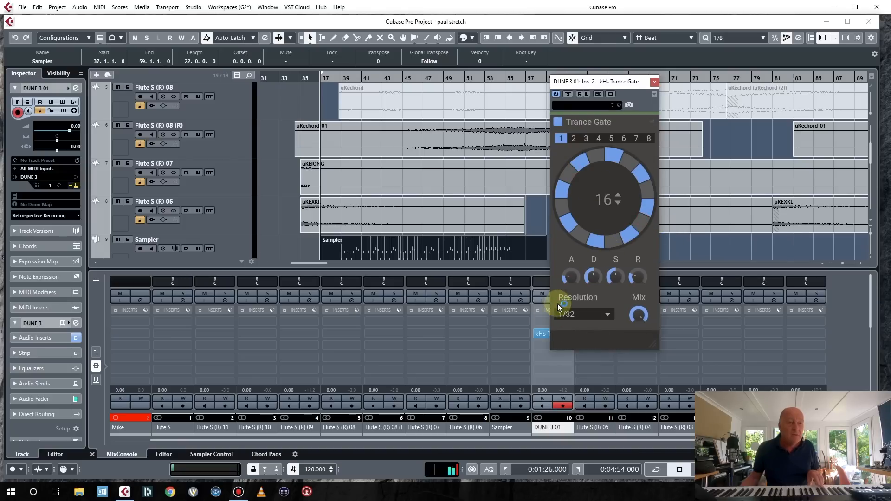
Set the Trance Gate resolution to 1/16 and adjust its attack knob.
{"action": "left_click_drag", "start_coordinate": [576, 279], "coordinate": [576, 276]}
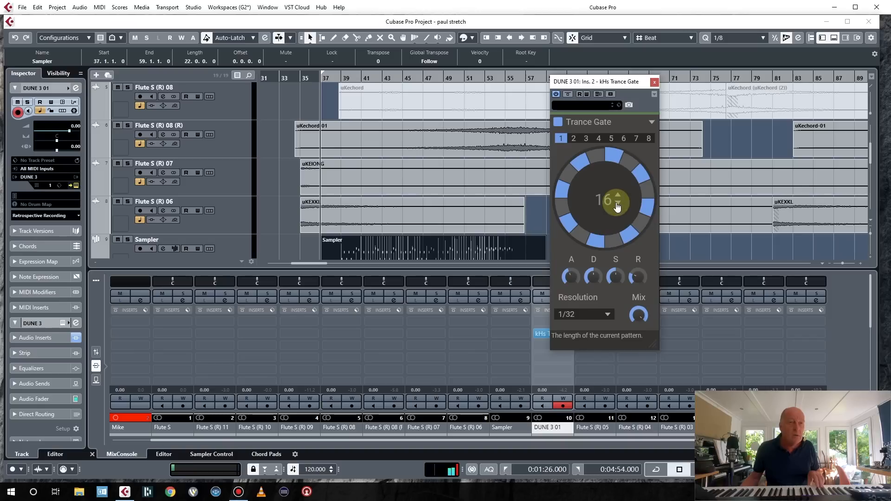
{"action": "left_click", "coordinate": [617, 204]}
{"action": "left_click", "coordinate": [616, 205]}
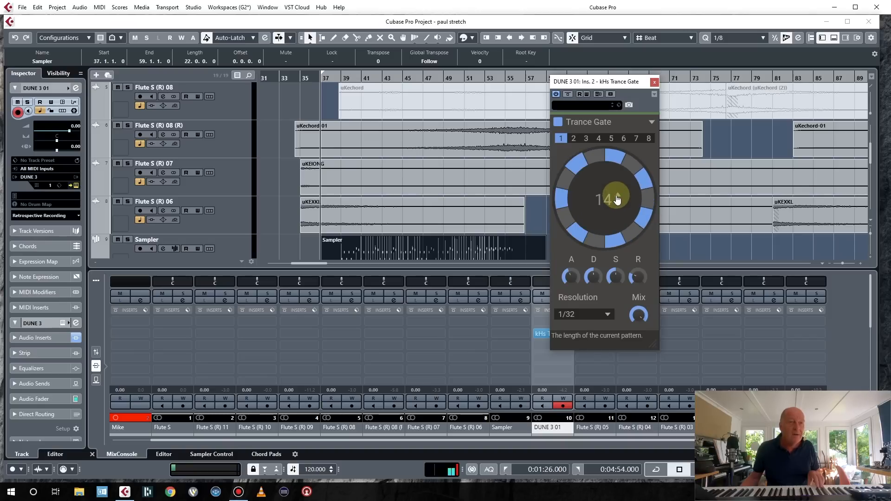
{"action": "left_click", "coordinate": [616, 197]}
{"action": "left_click", "coordinate": [617, 197]}
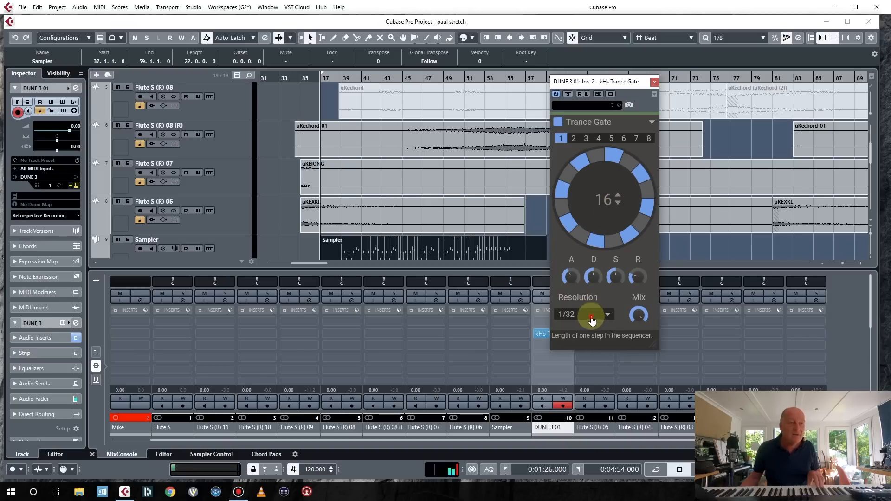
{"action": "left_click", "coordinate": [591, 320]}
{"action": "left_click", "coordinate": [586, 301]}
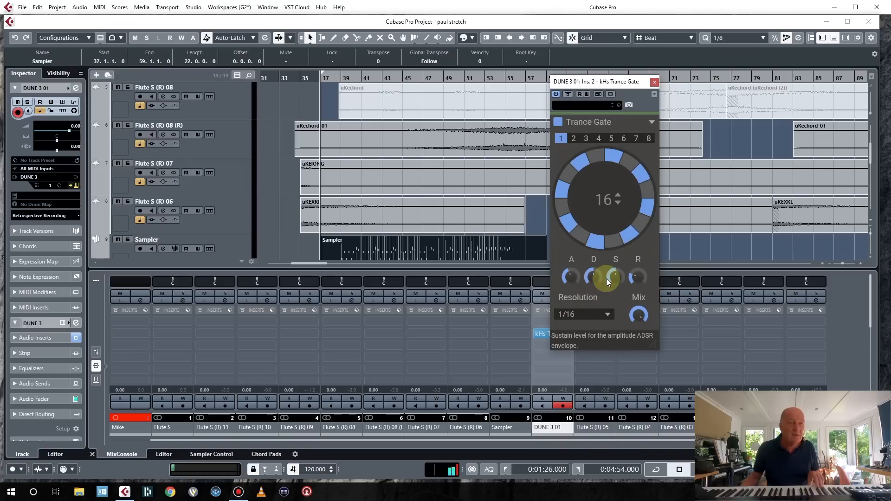
{"action": "left_click_drag", "start_coordinate": [571, 280], "coordinate": [570, 274]}
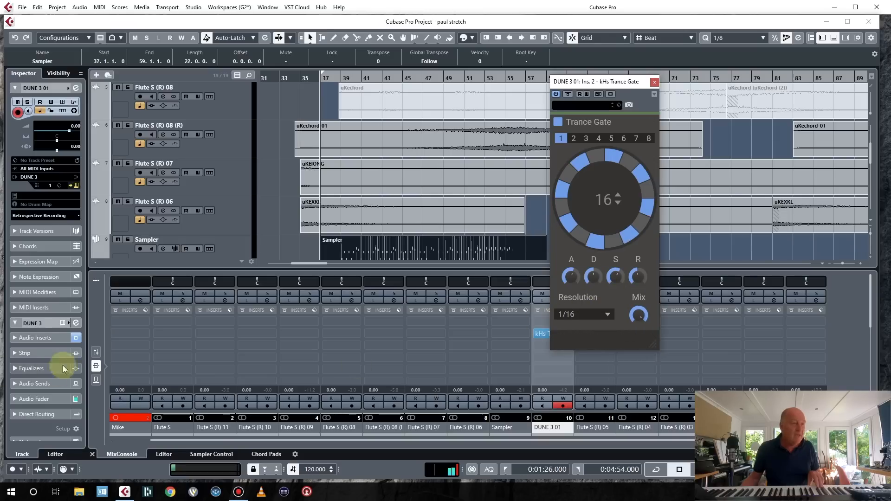
Show the channel faders and raise the DUNE 3 01 fader to about 6.02 dB.
{"action": "left_click", "coordinate": [96, 354]}
{"action": "left_click_drag", "start_coordinate": [538, 326], "coordinate": [538, 311]}
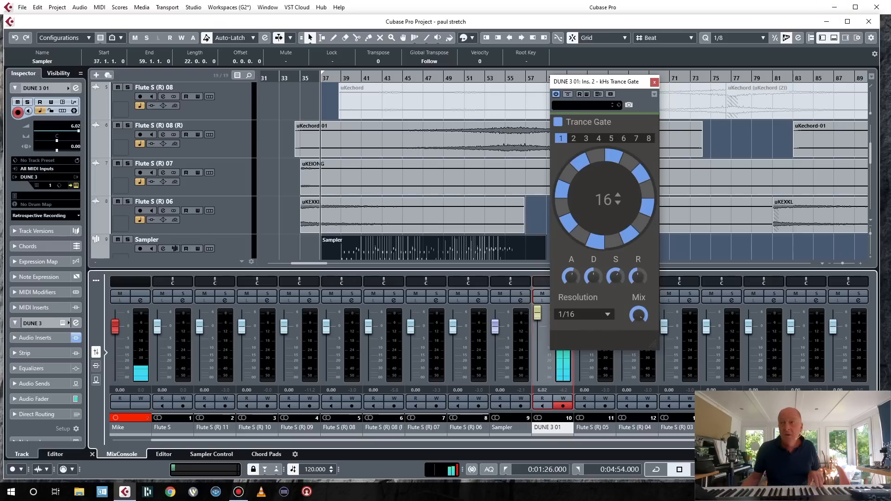
{"action": "left_click", "coordinate": [614, 155]}
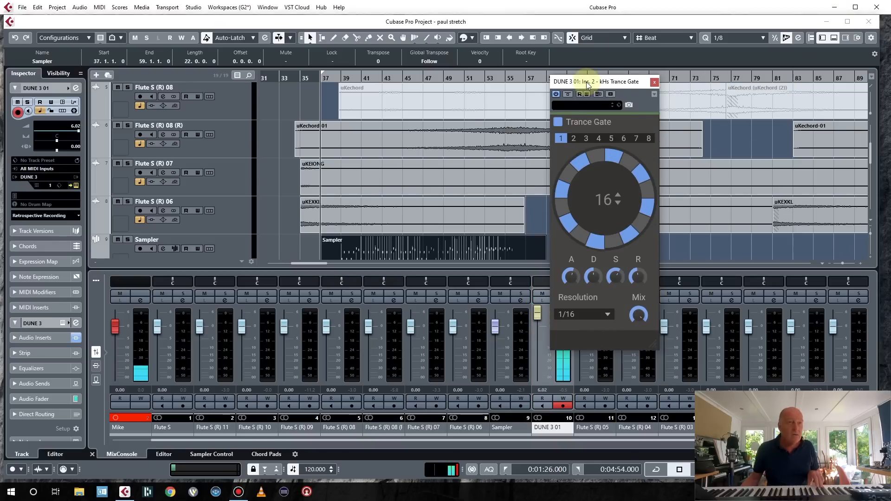
Move the Trance Gate window out of the way and play back the project to hear the gated DUNE 3 part.
{"action": "left_click_drag", "start_coordinate": [587, 82], "coordinate": [890, 83]}
{"action": "key", "text": "space"}
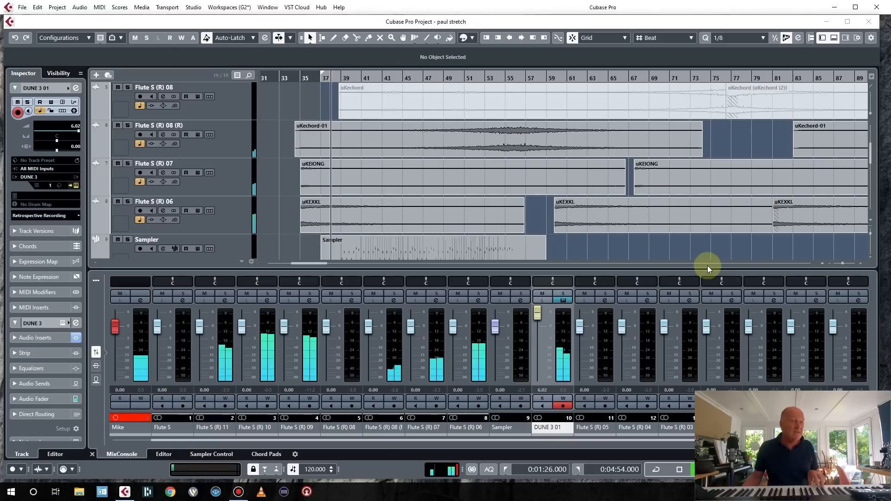
{"action": "left_click_drag", "start_coordinate": [641, 269], "coordinate": [645, 409]}
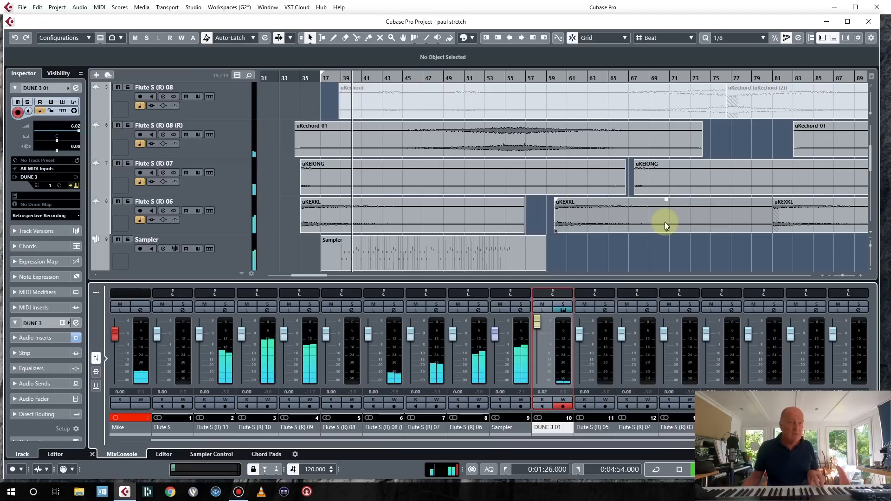
{"action": "scroll", "coordinate": [659, 267], "scroll_direction": "down", "scroll_amount": 2}
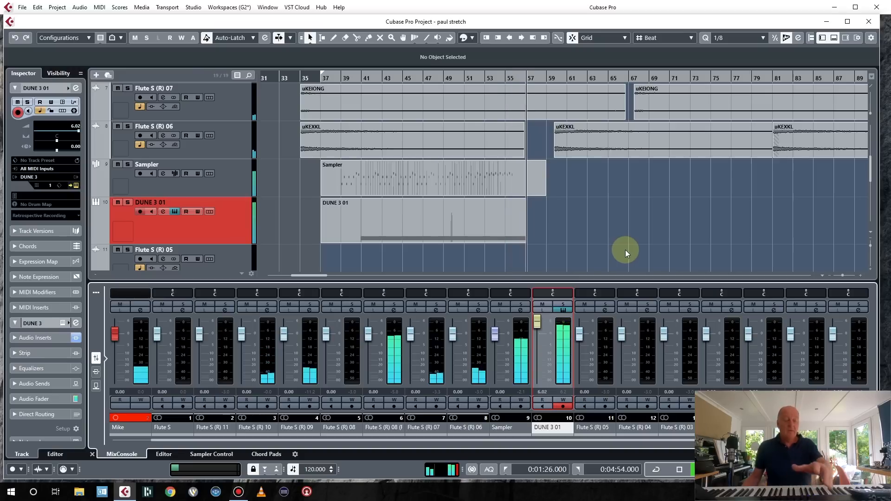
{"action": "key", "text": "space"}
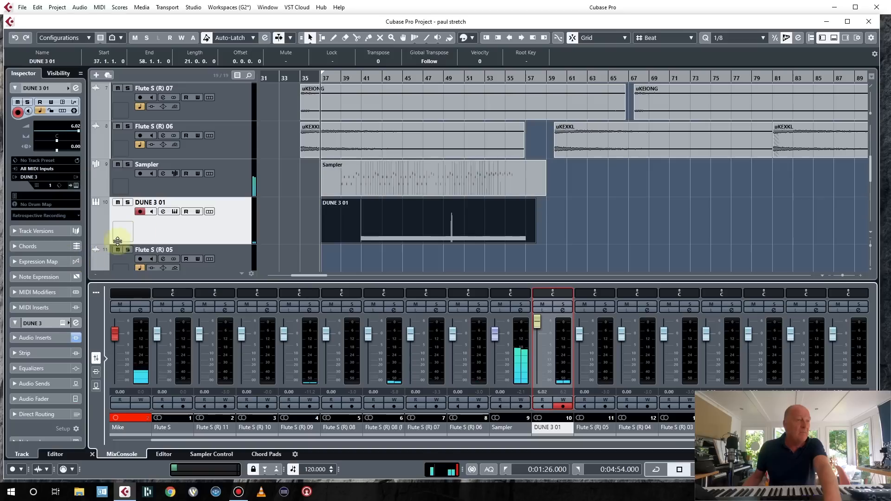
Add a new instrument track using Kontakt from the Other instrument category.
{"action": "scroll", "coordinate": [250, 233], "scroll_direction": "down", "scroll_amount": 2}
{"action": "right_click", "coordinate": [241, 162]}
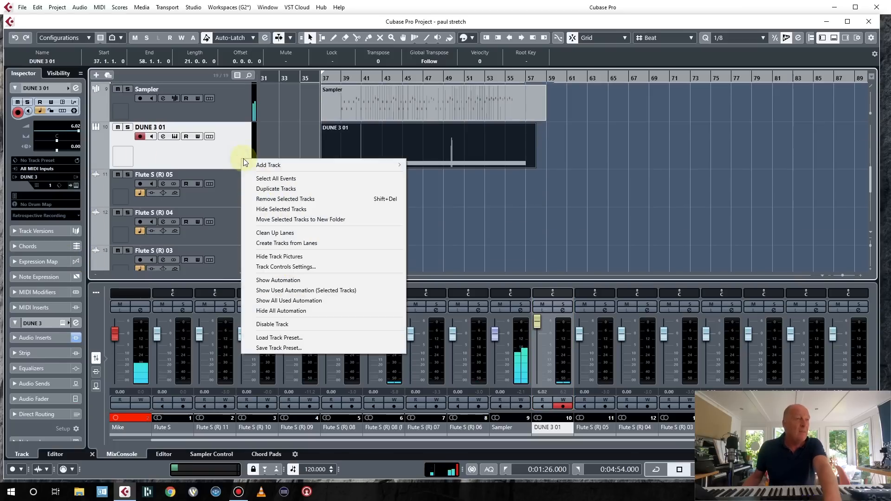
{"action": "mouse_move", "coordinate": [247, 165]}
{"action": "left_click", "coordinate": [441, 175]}
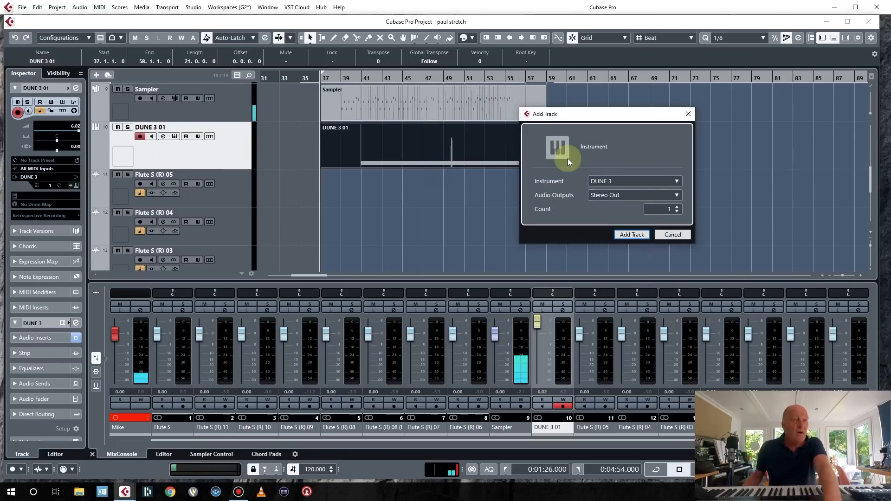
{"action": "left_click", "coordinate": [646, 179]}
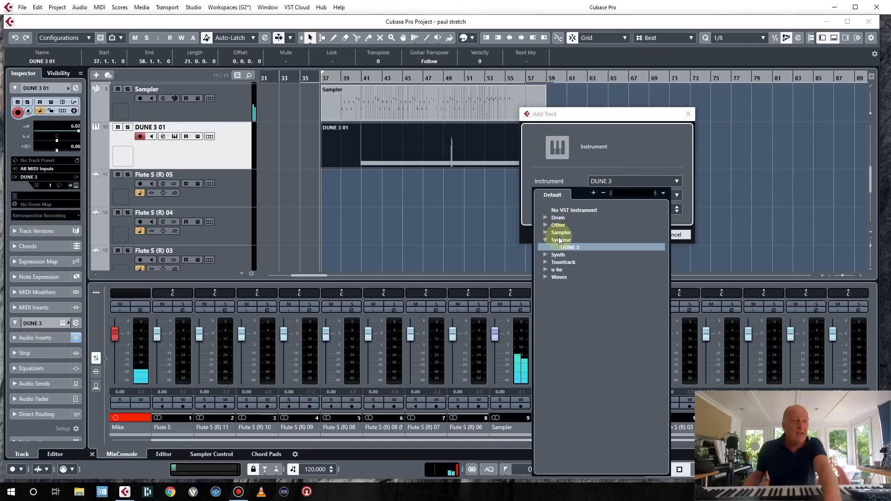
{"action": "left_click", "coordinate": [546, 224]}
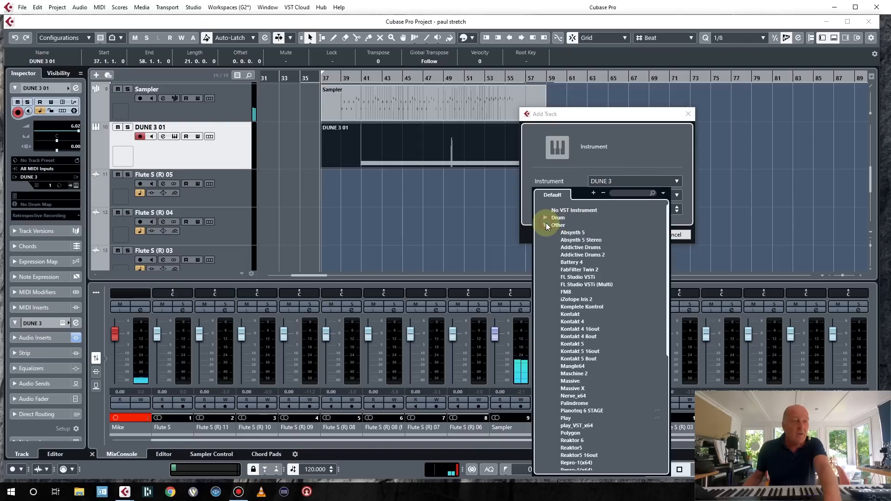
{"action": "left_click", "coordinate": [592, 313]}
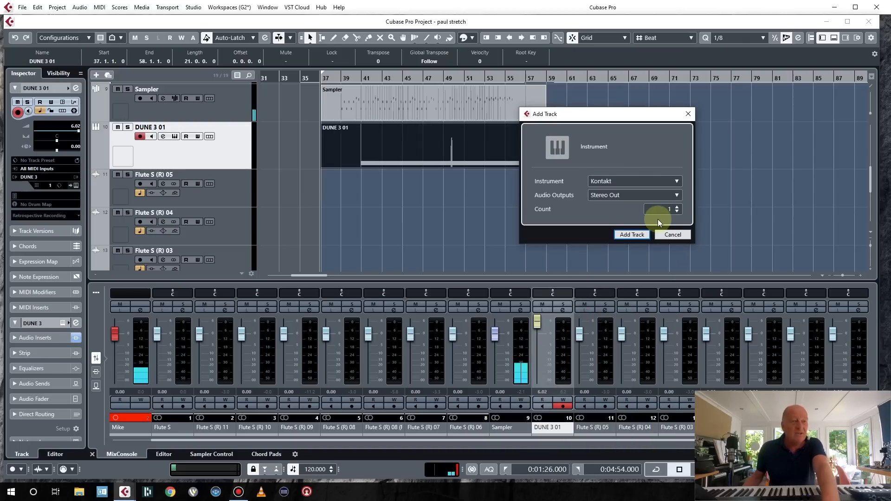
{"action": "left_click", "coordinate": [637, 232]}
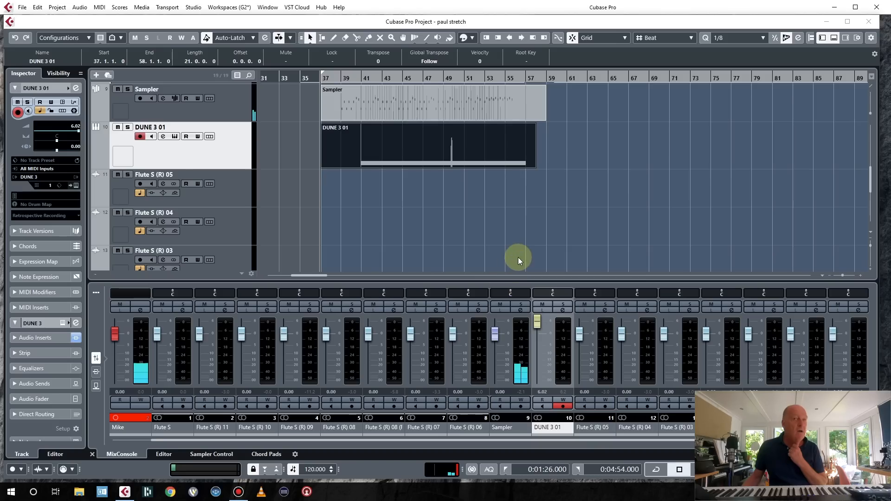
Browse the Kontakt libraries and load a Pharlight instrument into the new Kontakt track.
{"action": "key", "text": "Down"}
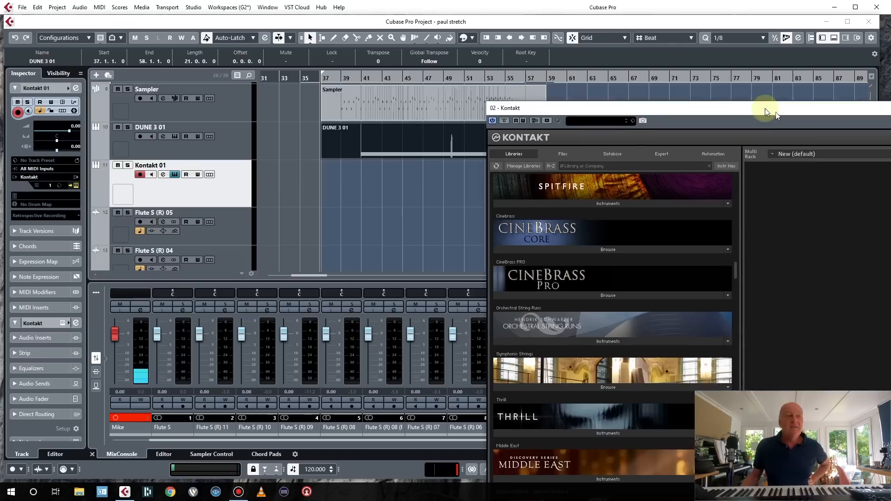
{"action": "left_click_drag", "start_coordinate": [766, 110], "coordinate": [642, 60]}
{"action": "mouse_move", "coordinate": [589, 208]}
{"action": "left_mouse_down"}
{"action": "mouse_move", "coordinate": [590, 230]}
{"action": "mouse_move", "coordinate": [589, 220]}
{"action": "left_mouse_up"}
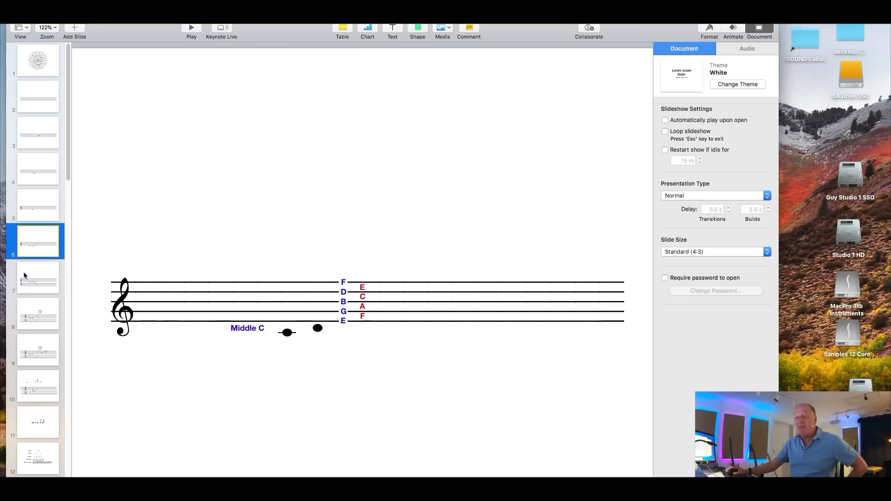
{"action": "key", "text": "Down"}
{"action": "key", "text": "Down"}
{"action": "key", "text": "Down"}
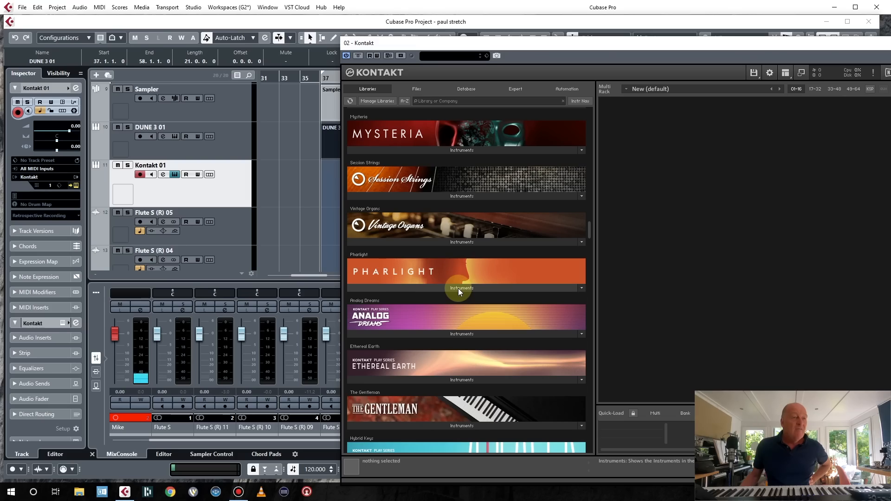
{"action": "left_click", "coordinate": [458, 288]}
{"action": "double_click", "coordinate": [392, 297]}
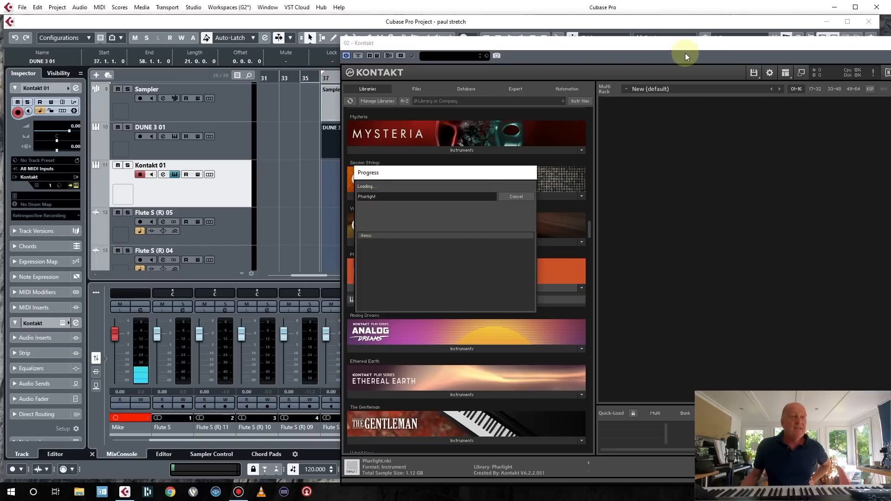
{"action": "left_click_drag", "start_coordinate": [694, 44], "coordinate": [461, 60]}
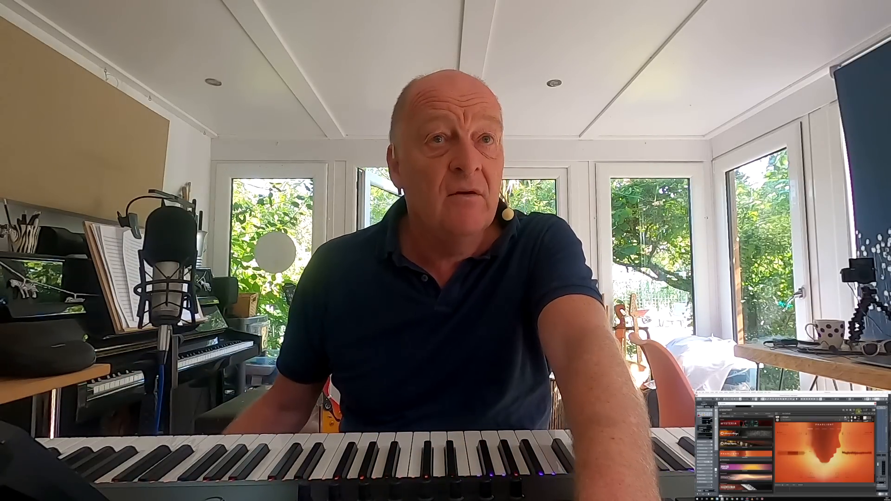
Select the DUNE 3 01 and Kontakt 01 parts and move them together to start at 44.4.1.0.
{"action": "left_click", "coordinate": [875, 404]}
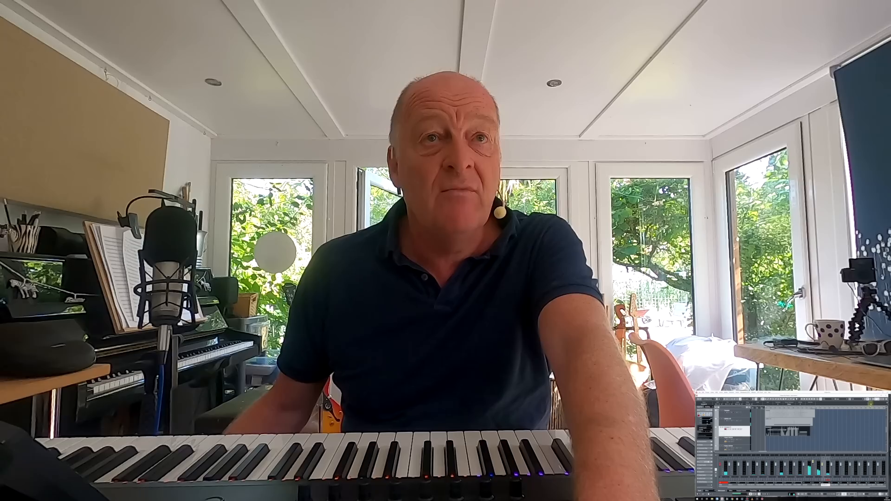
{"action": "left_click", "coordinate": [877, 399]}
{"action": "scroll", "coordinate": [819, 448], "scroll_direction": "up", "scroll_amount": 5}
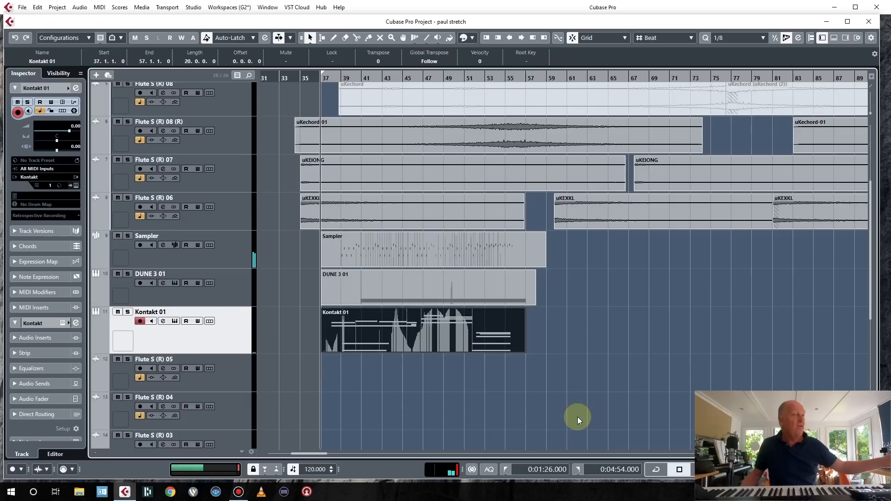
{"action": "scroll", "coordinate": [578, 417], "scroll_direction": "up", "scroll_amount": 2}
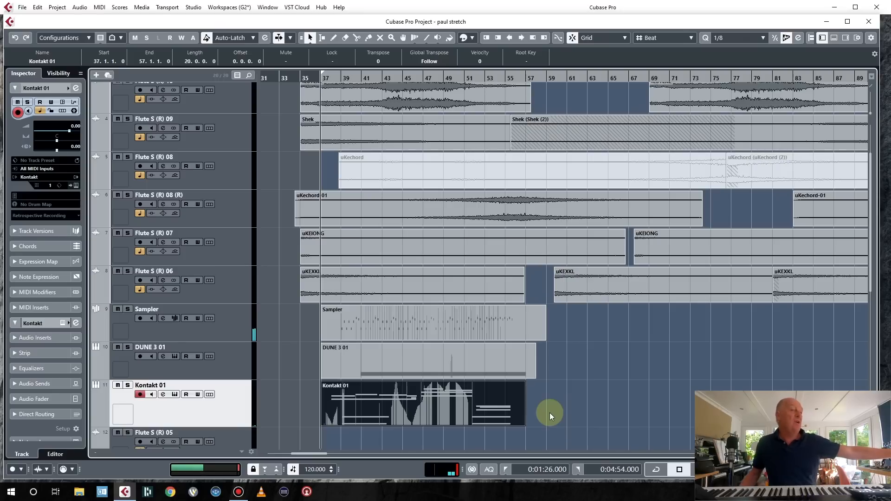
{"action": "left_click", "coordinate": [485, 363]}
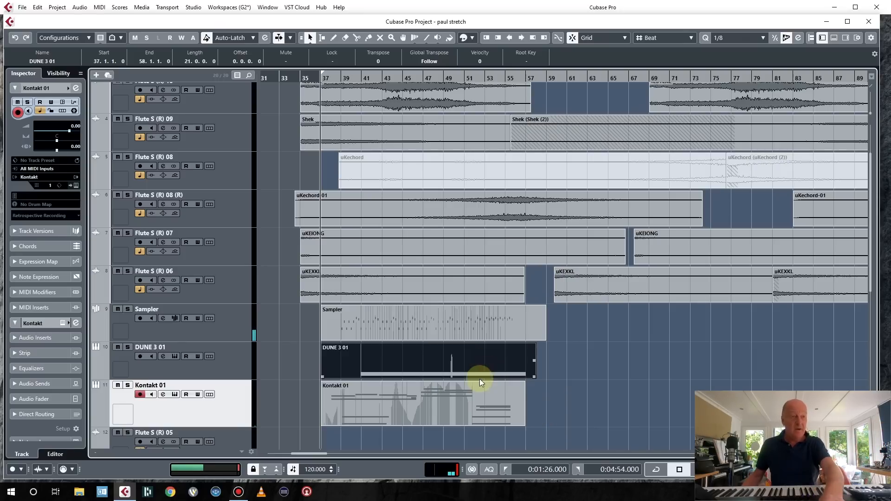
{"action": "left_click", "coordinate": [463, 393], "text": "shift"}
{"action": "left_click_drag", "start_coordinate": [452, 399], "coordinate": [533, 400]}
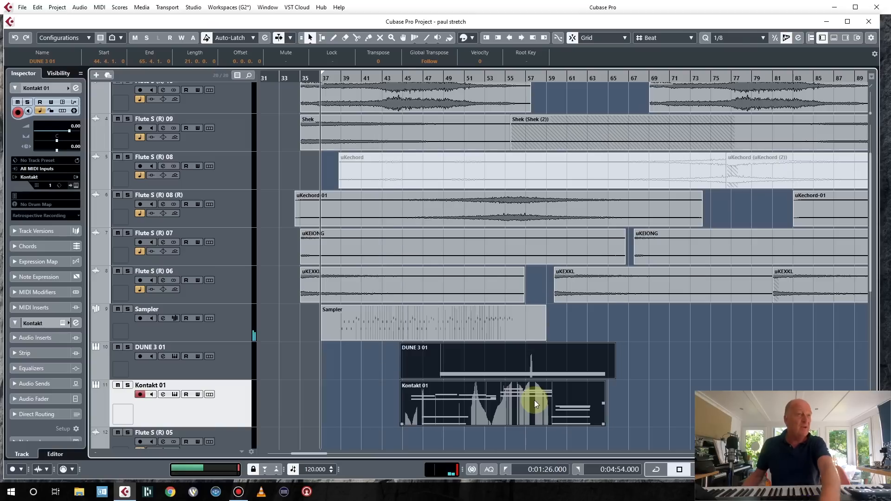
Play back from the start of the arrangement and lower the Sampler track volume to about 4.85 dB.
{"action": "key", "text": "space"}
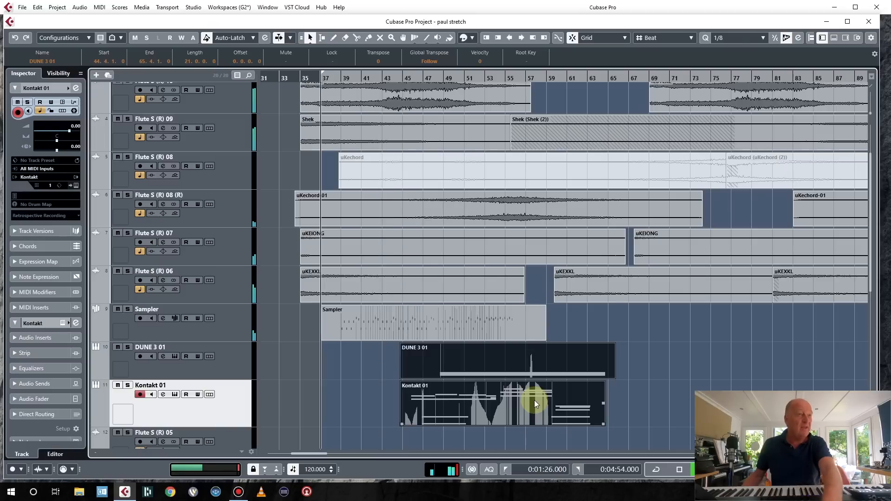
{"action": "left_click", "coordinate": [289, 78]}
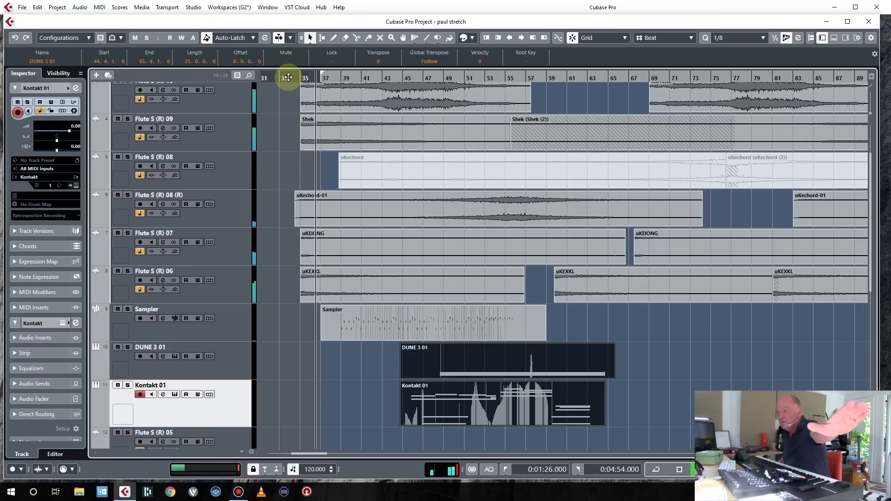
{"action": "left_click", "coordinate": [235, 325]}
{"action": "left_click_drag", "start_coordinate": [70, 131], "coordinate": [83, 132]}
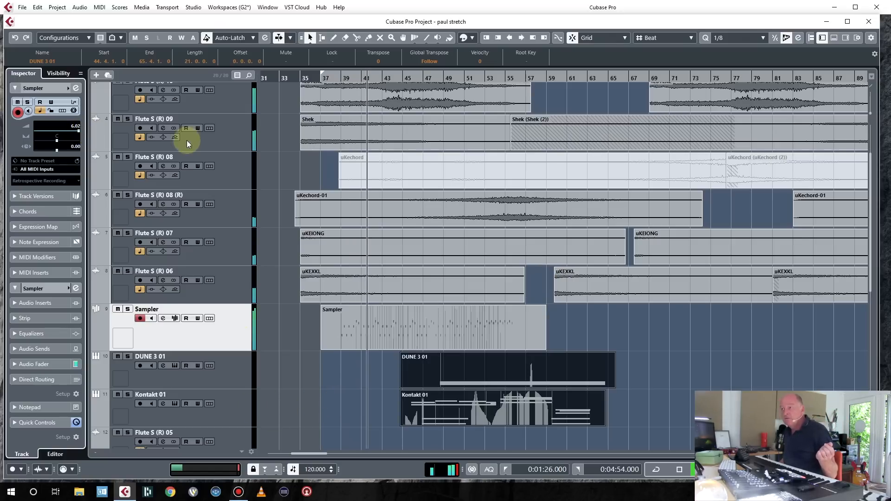
{"action": "left_click_drag", "start_coordinate": [77, 134], "coordinate": [77, 133]}
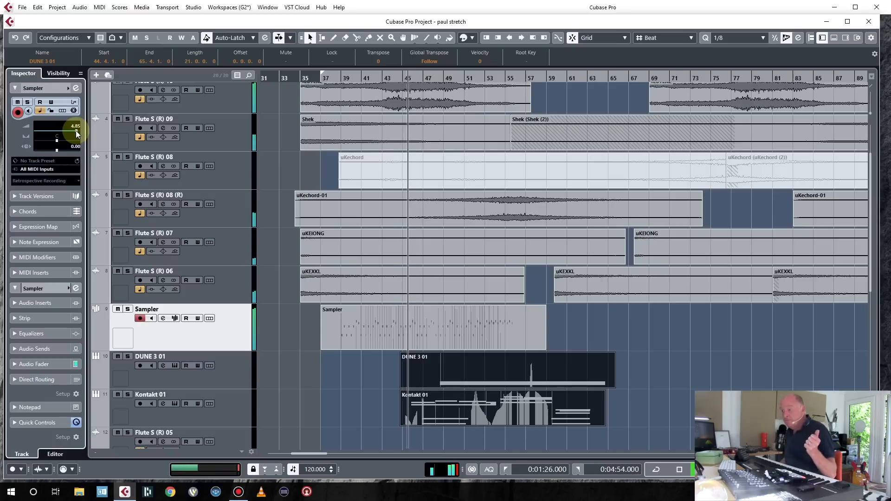
Set the DUNE 3 01 track volume to about 5.57 dB.
{"action": "left_click", "coordinate": [221, 383]}
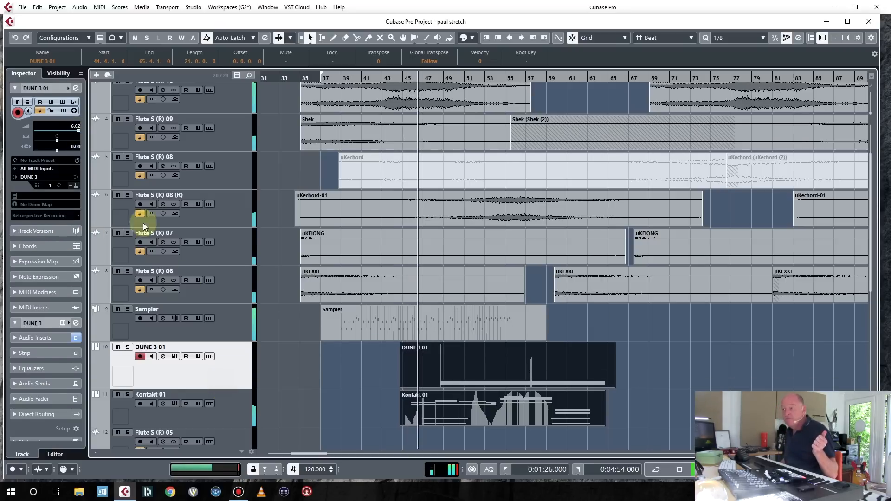
{"action": "left_click", "coordinate": [63, 133]}
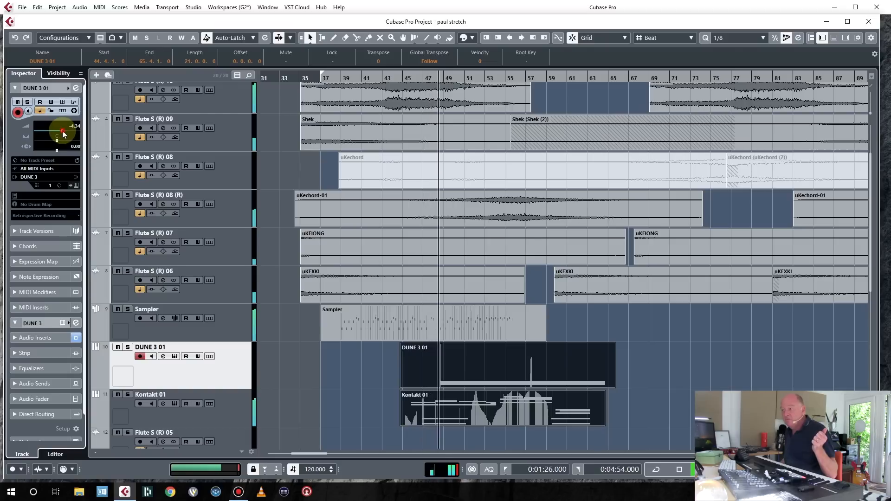
{"action": "left_click_drag", "start_coordinate": [65, 133], "coordinate": [77, 130]}
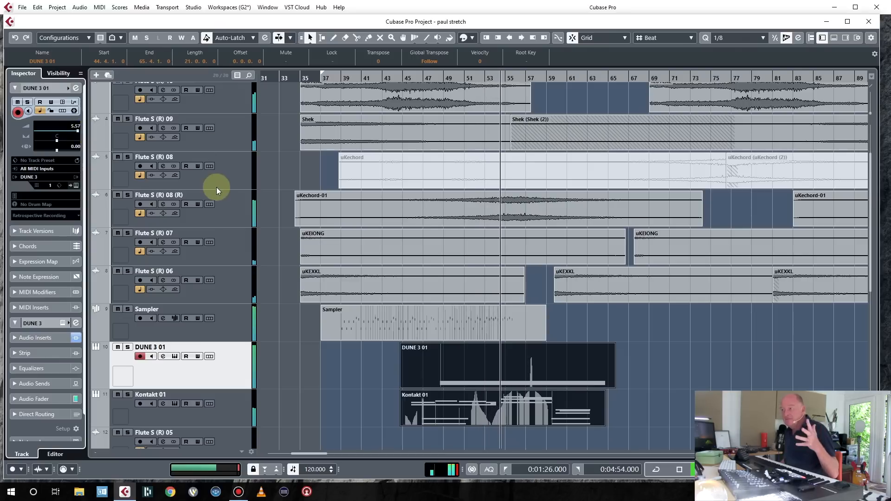
{"action": "scroll", "coordinate": [405, 158], "scroll_direction": "up", "scroll_amount": 2}
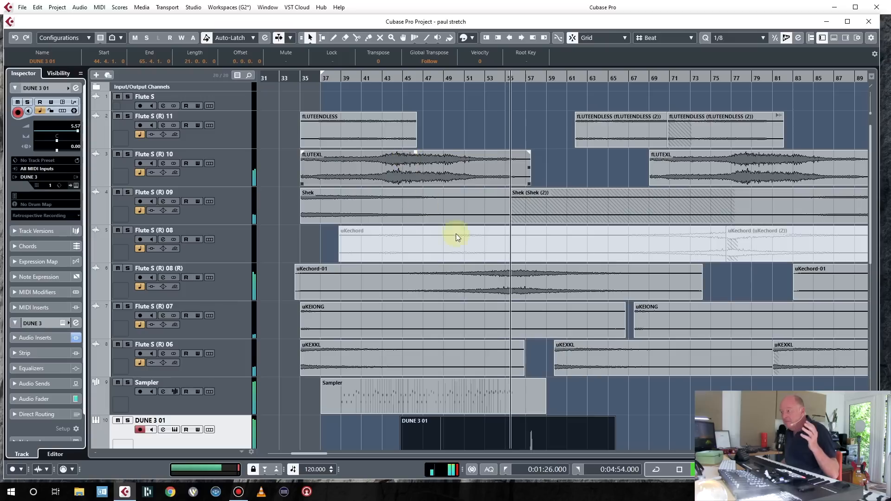
{"action": "scroll", "coordinate": [680, 399], "scroll_direction": "down", "scroll_amount": 2}
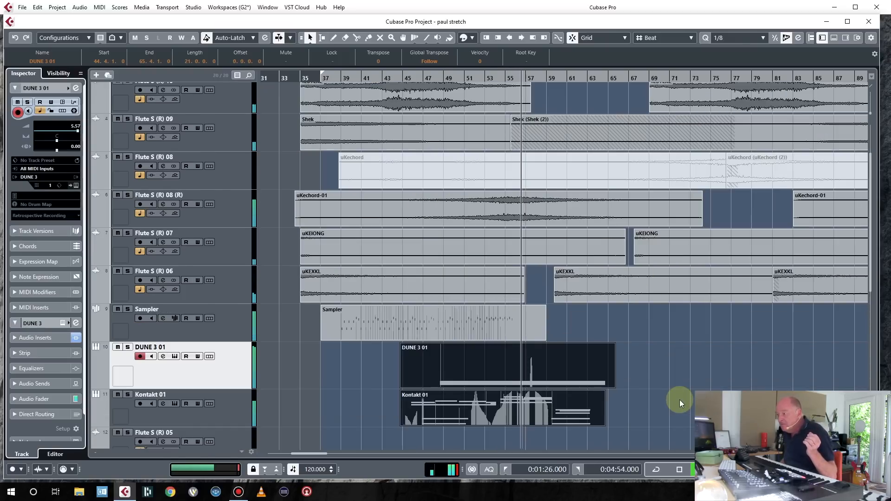
{"action": "scroll", "coordinate": [680, 399], "scroll_direction": "up", "scroll_amount": 2}
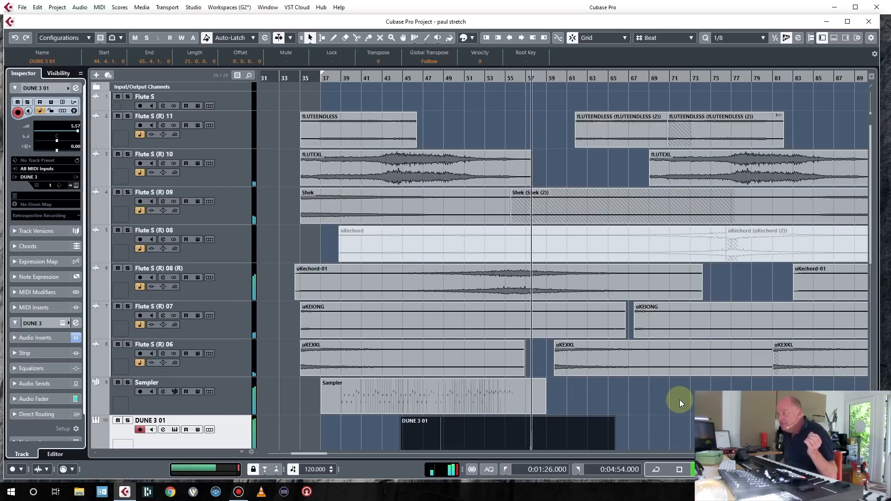
{"action": "scroll", "coordinate": [679, 400], "scroll_direction": "down", "scroll_amount": 2}
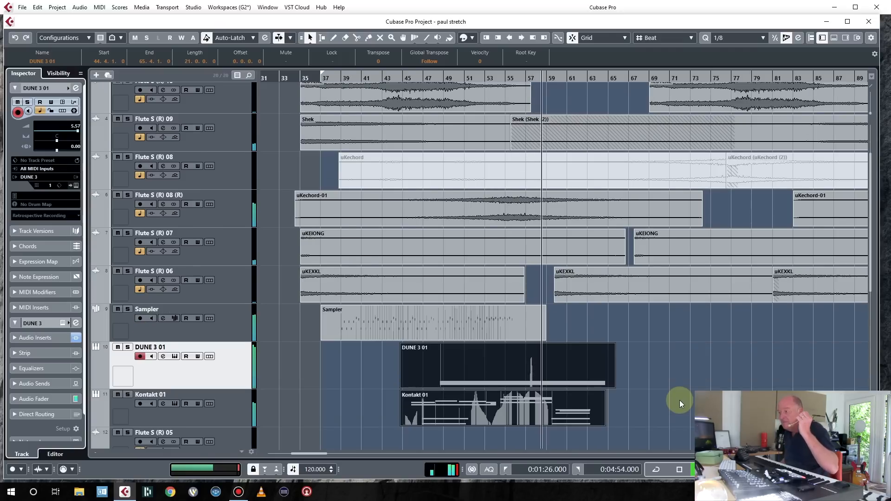